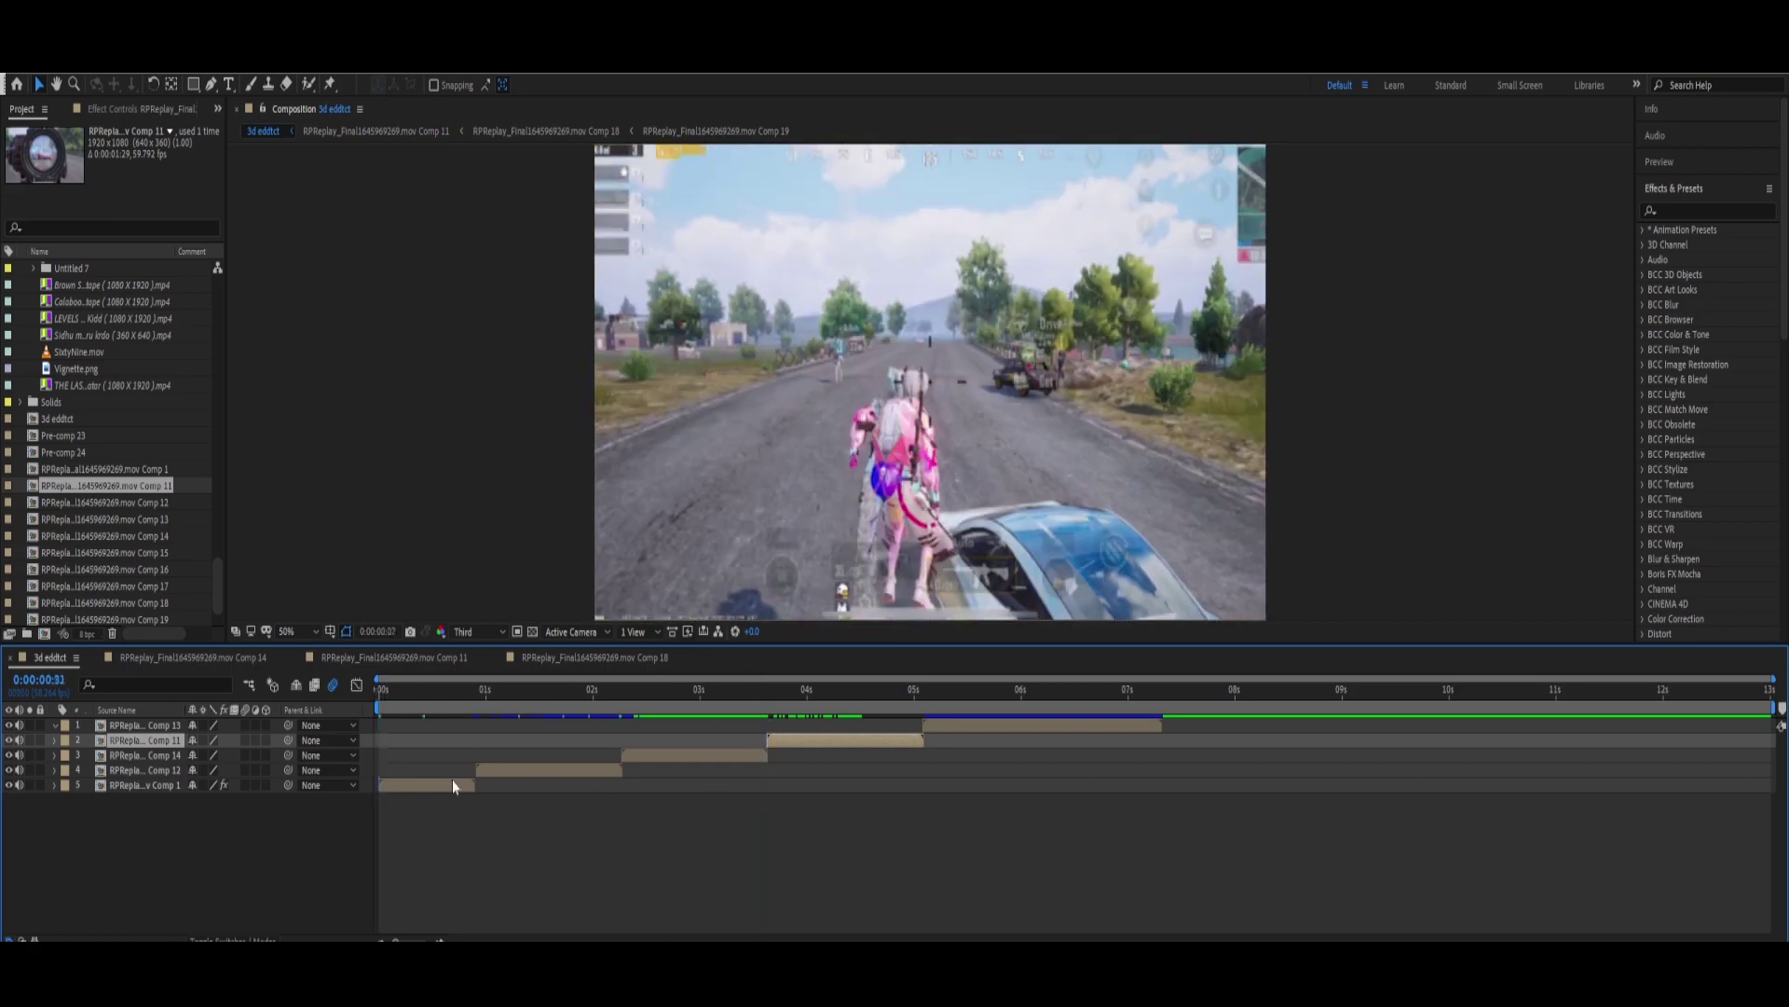
# Step: Scrub the main edit's playhead to about 0:00:03:52, onto the scoped gameplay clip
pyautogui.moveTo(451, 779); pyautogui.dragTo(791, 741)
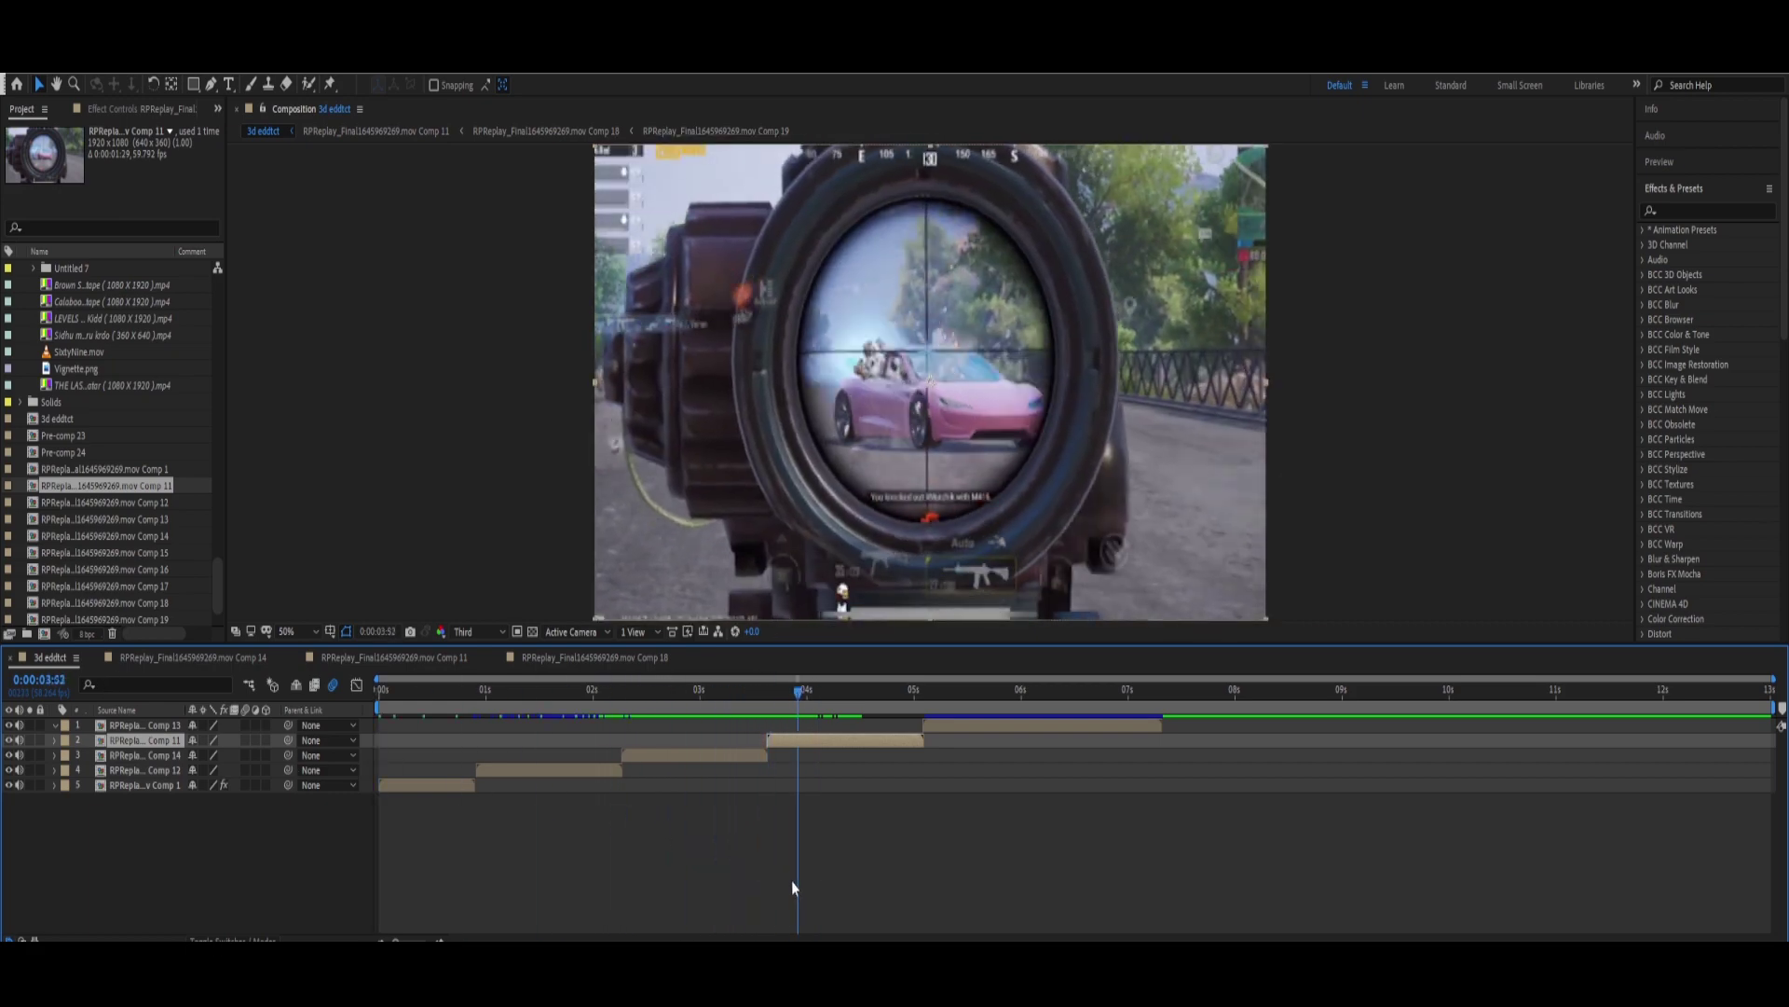
# Step: Inside Comp 11, pre-compose the scope footage layer into Comp 20 and open it
pyautogui.doubleClick(791, 742)
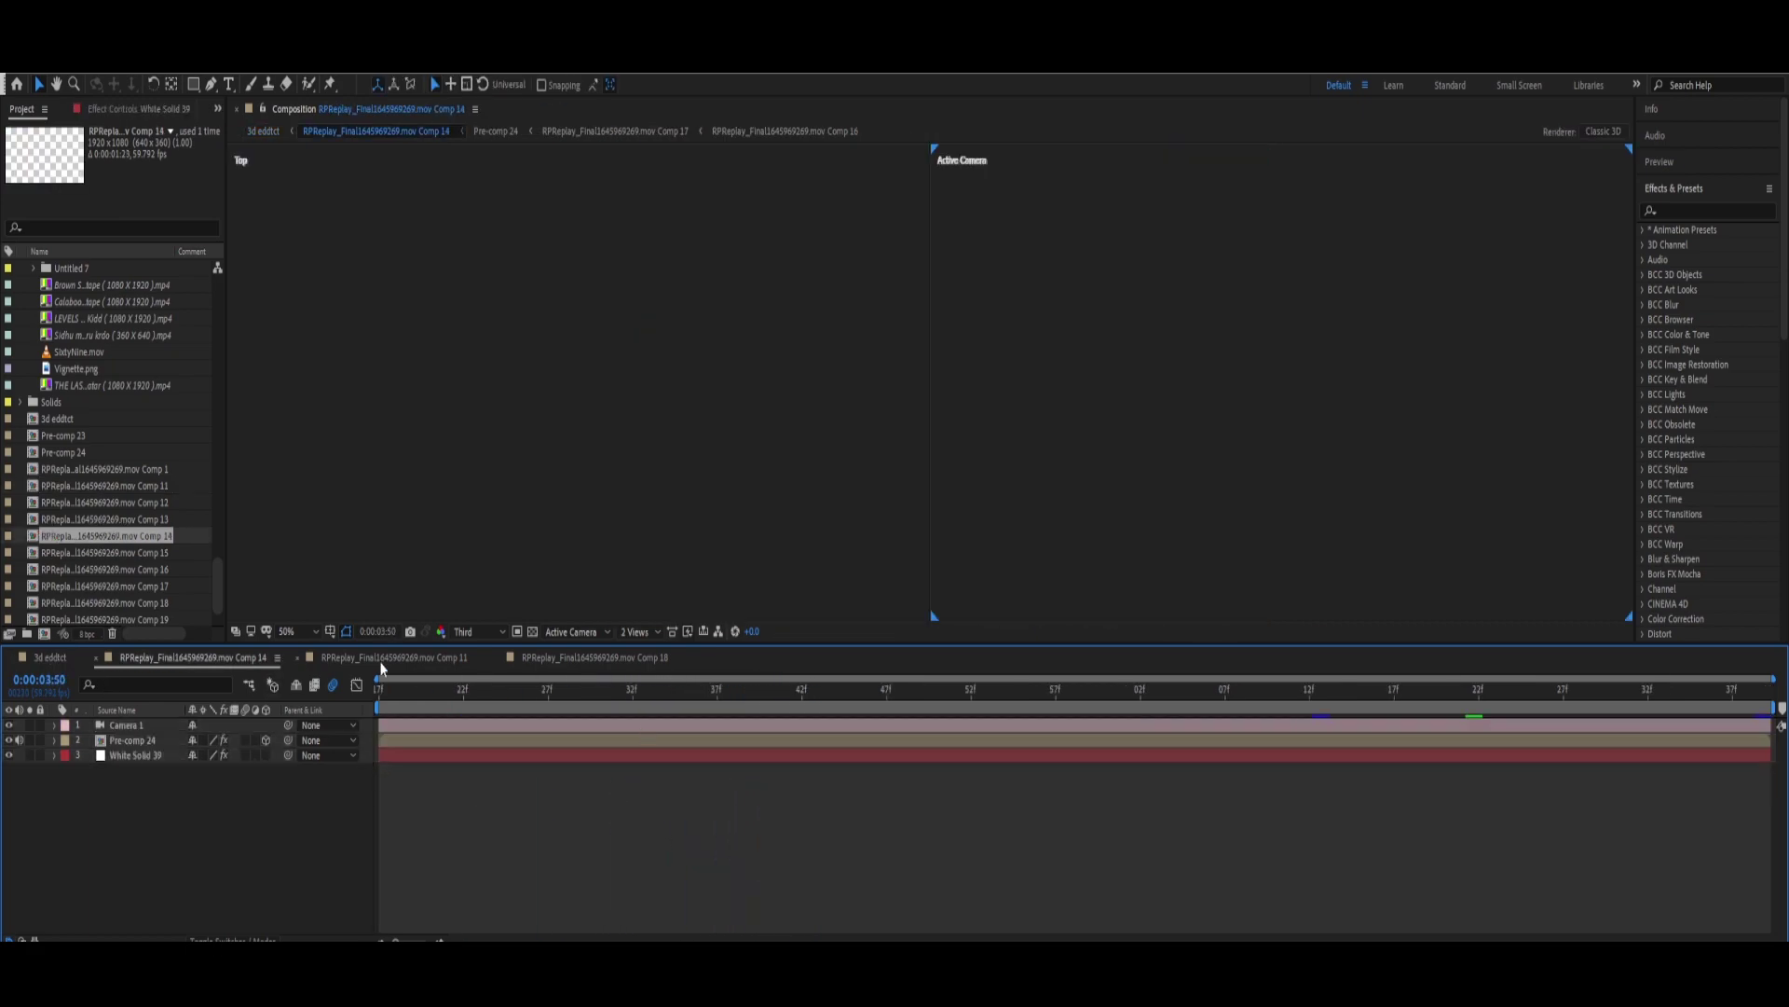
pyautogui.click(640, 740)
pyautogui.hotkey('ctrl', 'shift', 'c')
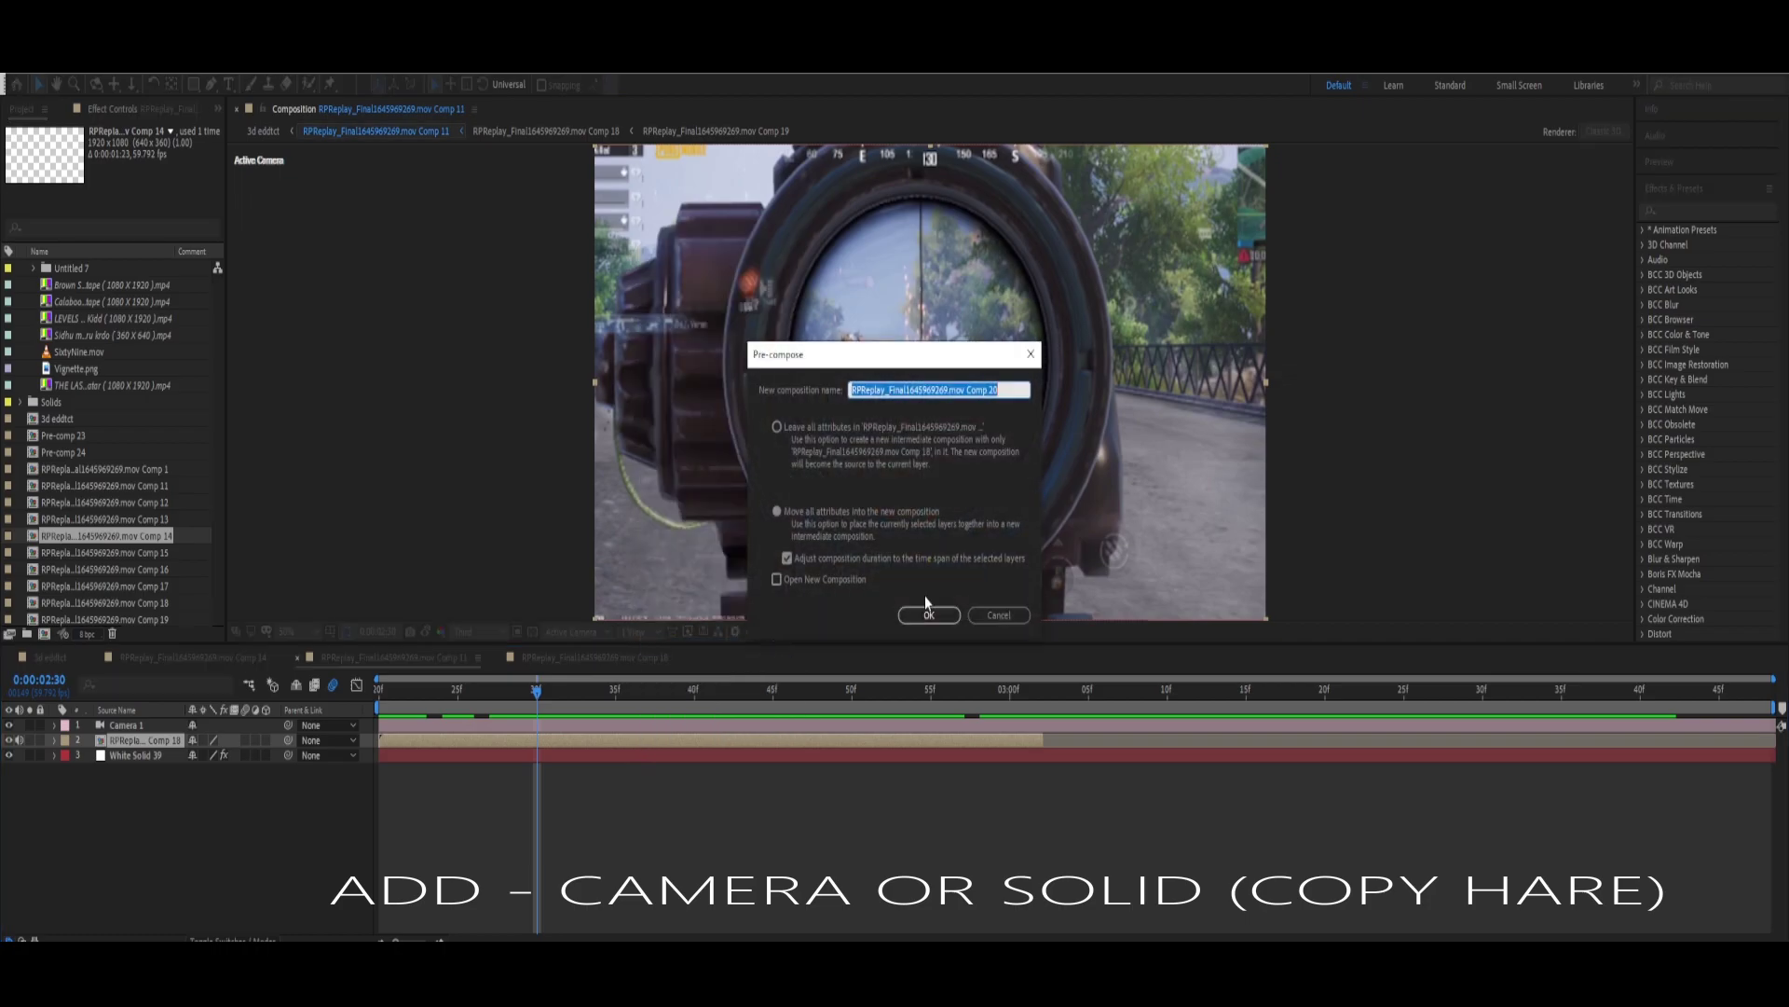
pyautogui.press('Return')
pyautogui.doubleClick(707, 740)
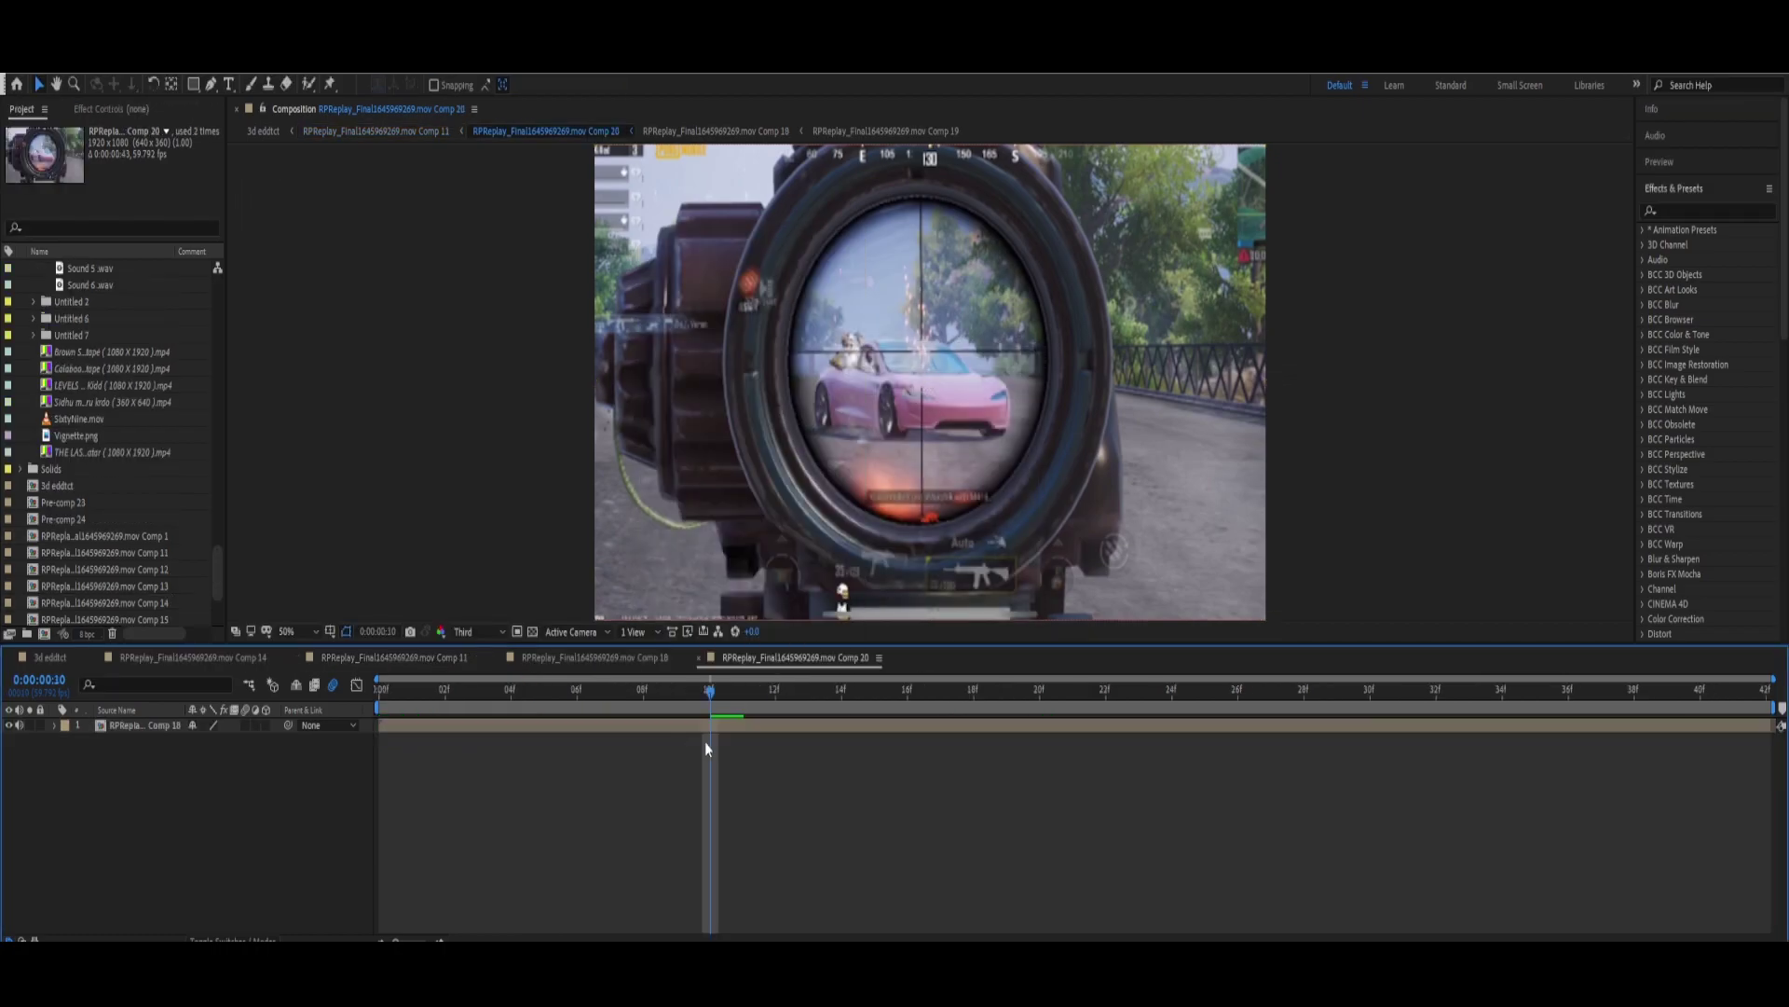
# Step: Add a new white solid and place it beneath the clip layer
pyautogui.rightClick(194, 781)
pyautogui.moveTo(280, 590)
pyautogui.click(398, 635)
pyautogui.press('Return')
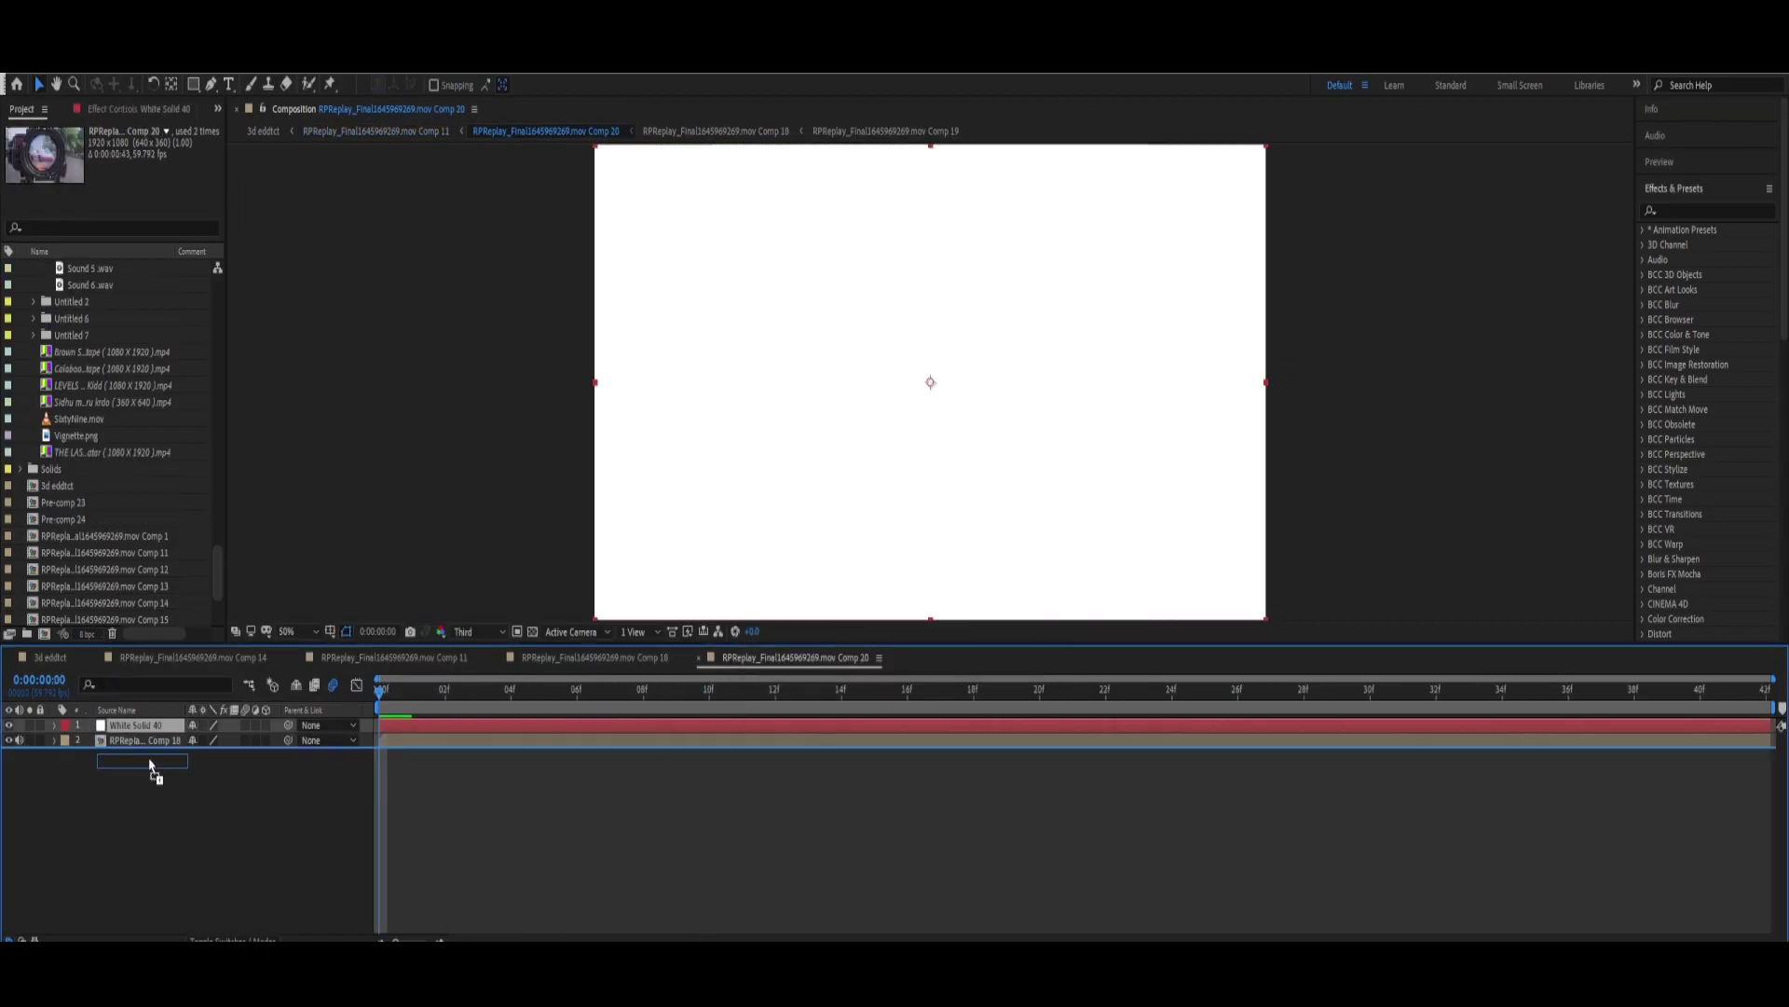
pyautogui.moveTo(140, 725); pyautogui.dragTo(152, 759)
# Step: Scale the clip to 90% and the white solid to 92% to form a border
pyautogui.click(54, 725)
pyautogui.click(67, 743)
pyautogui.click(201, 777)
pyautogui.write('90')
pyautogui.press('Return')
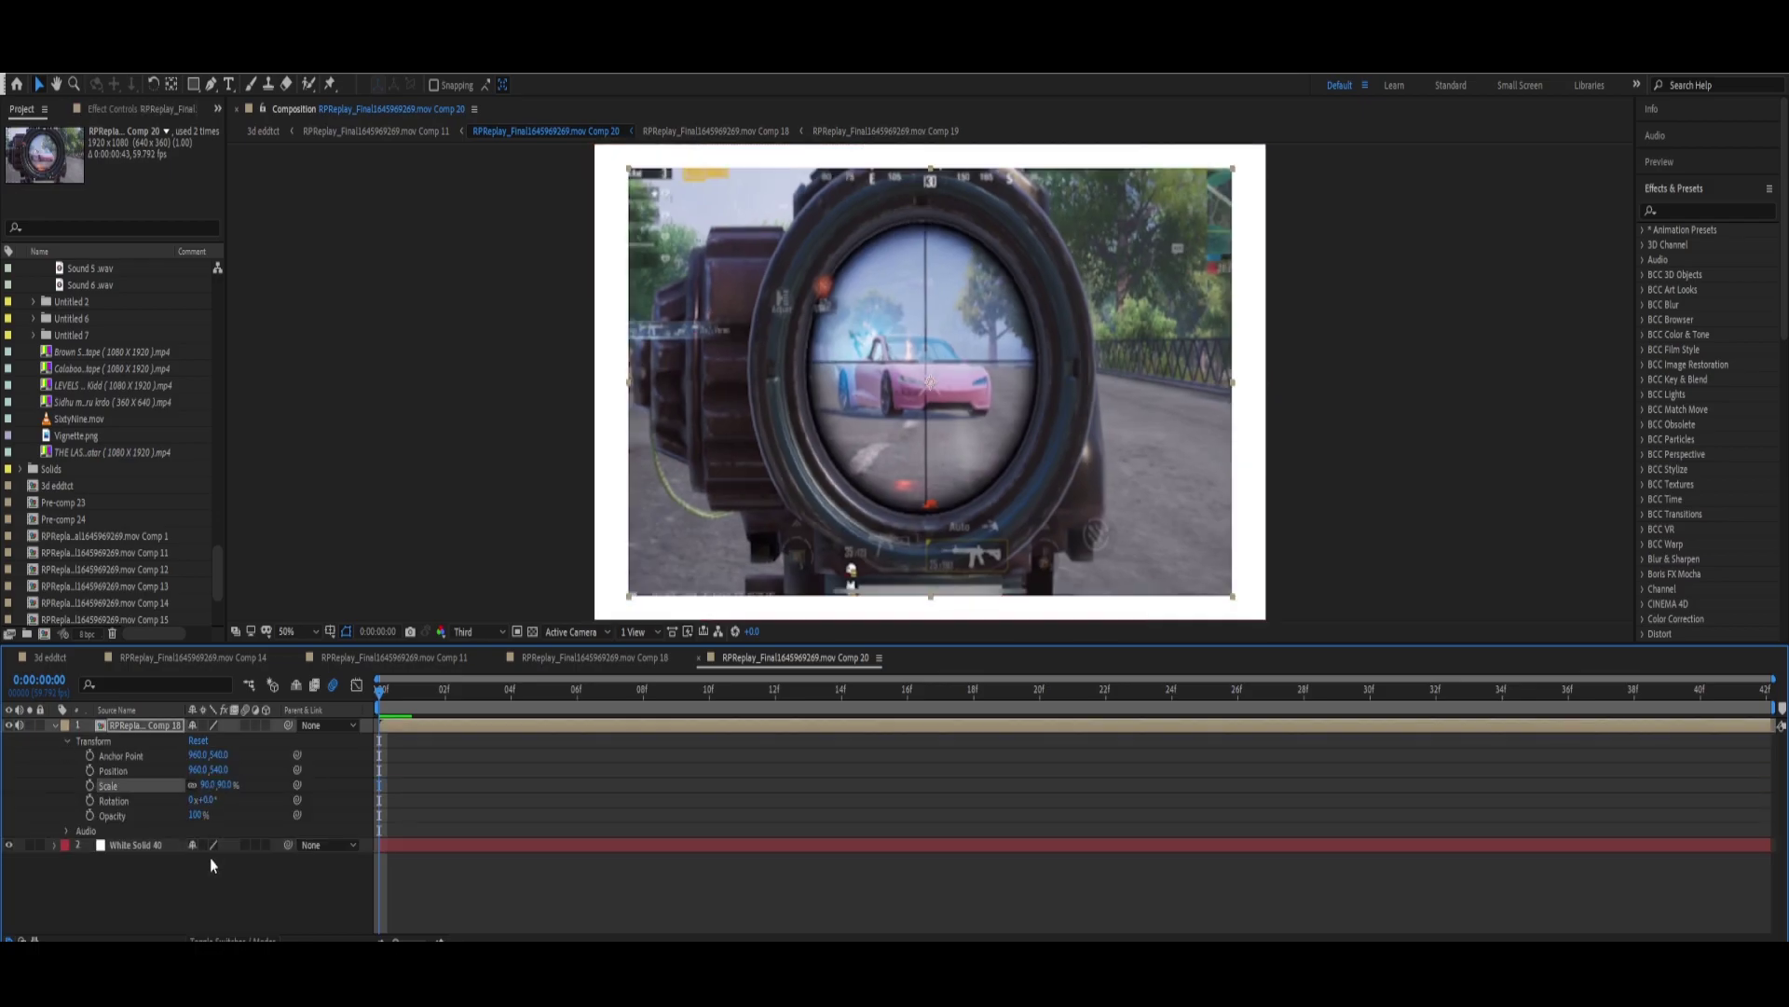
pyautogui.click(54, 842)
pyautogui.click(228, 895)
pyautogui.write('92')
pyautogui.press('Return')
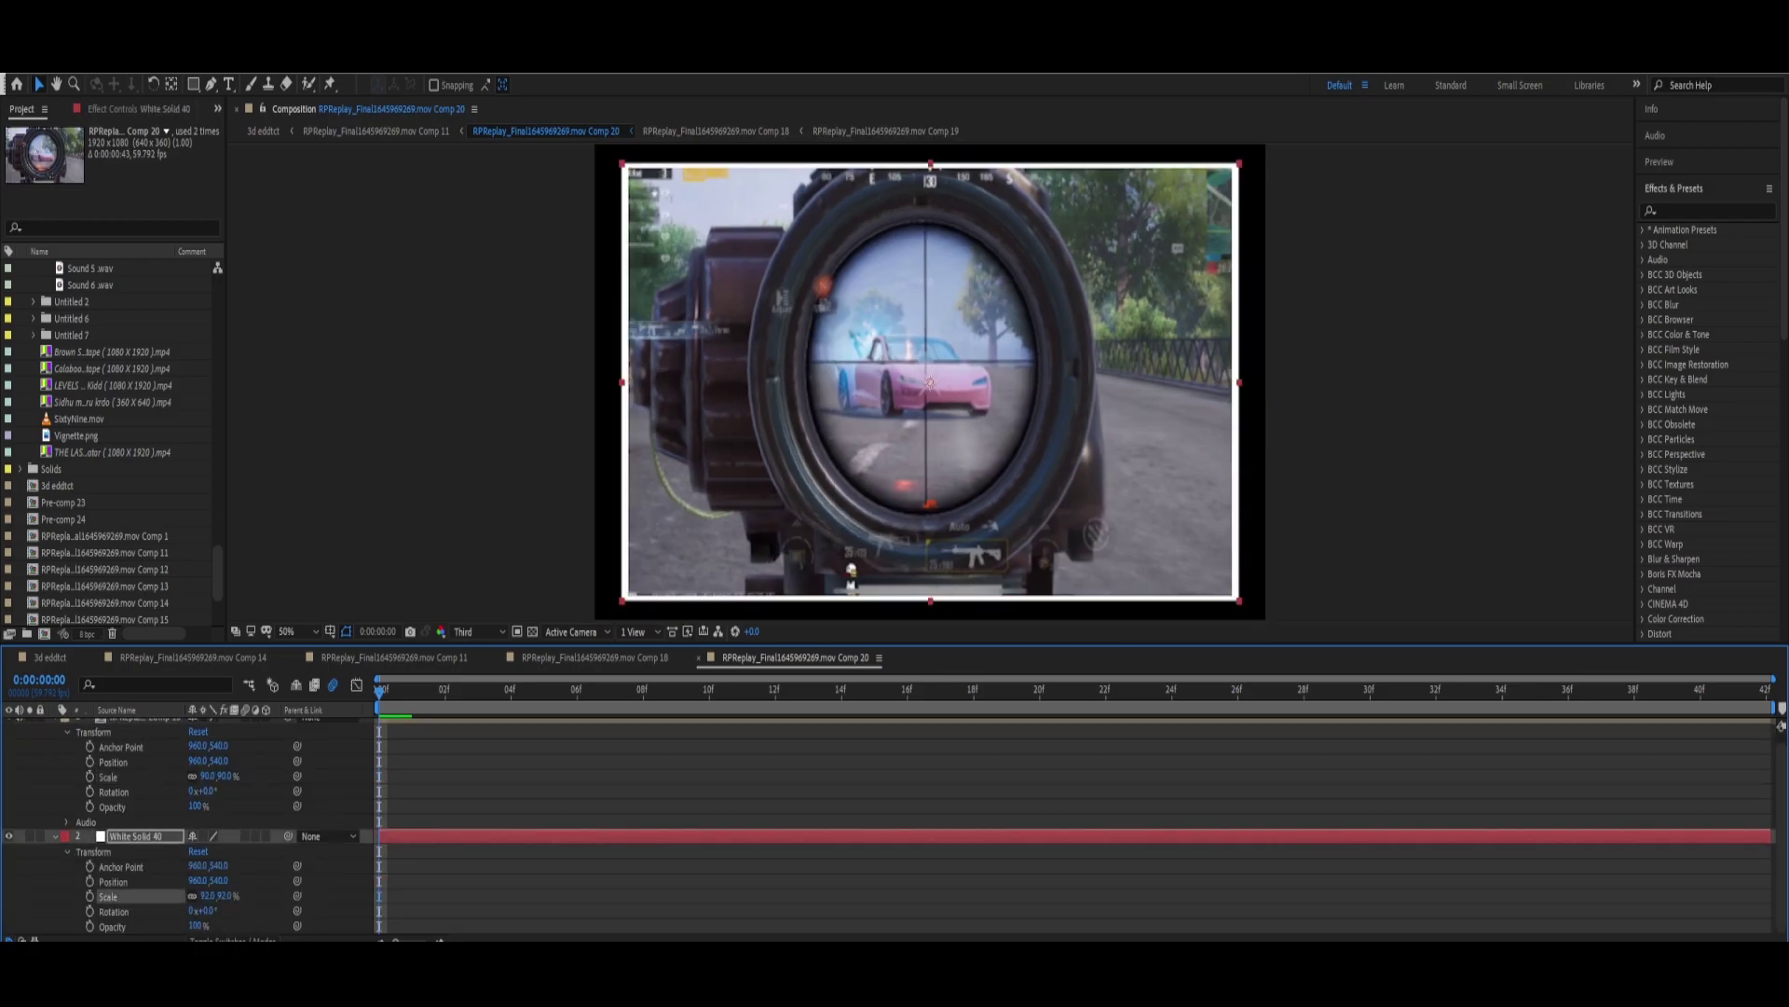
pyautogui.hotkey('ctrl', 'a')
pyautogui.press('u')
pyautogui.click(1706, 211)
# Step: Apply CC Vignette to the scope clip layer with Amount 150
pyautogui.write('cc vi')
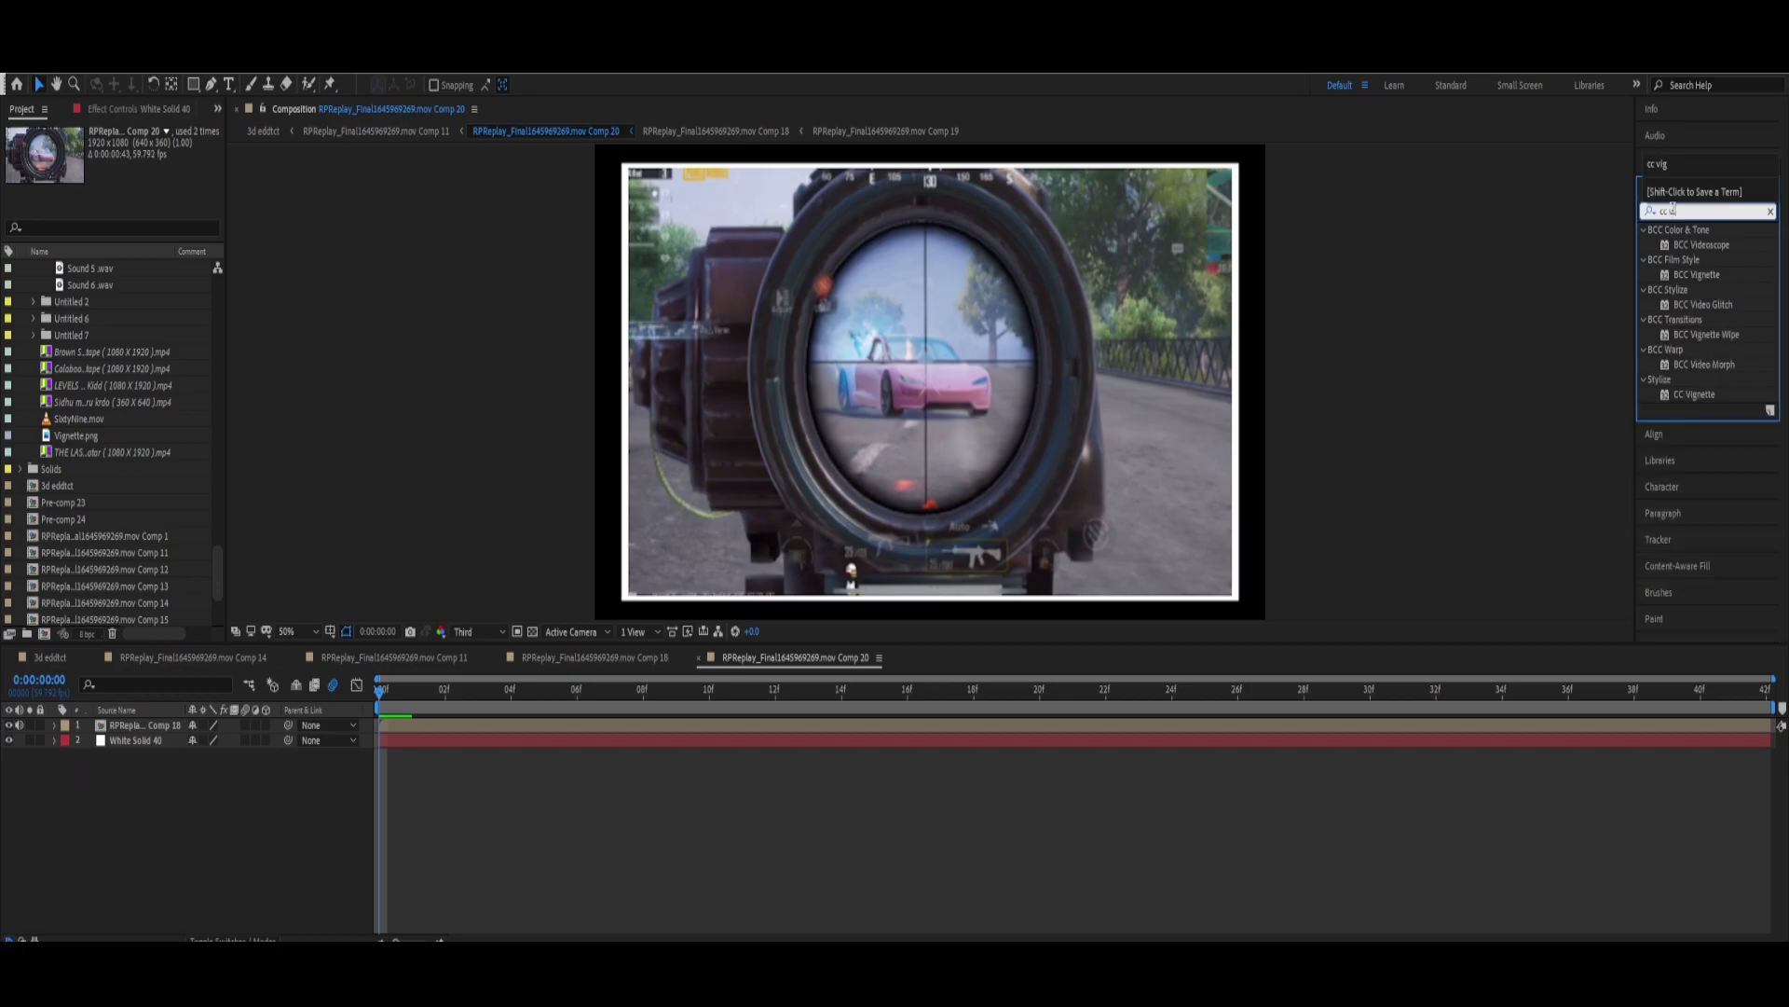
pyautogui.moveTo(1694, 395); pyautogui.dragTo(868, 723)
pyautogui.moveTo(131, 161); pyautogui.dragTo(140, 160)
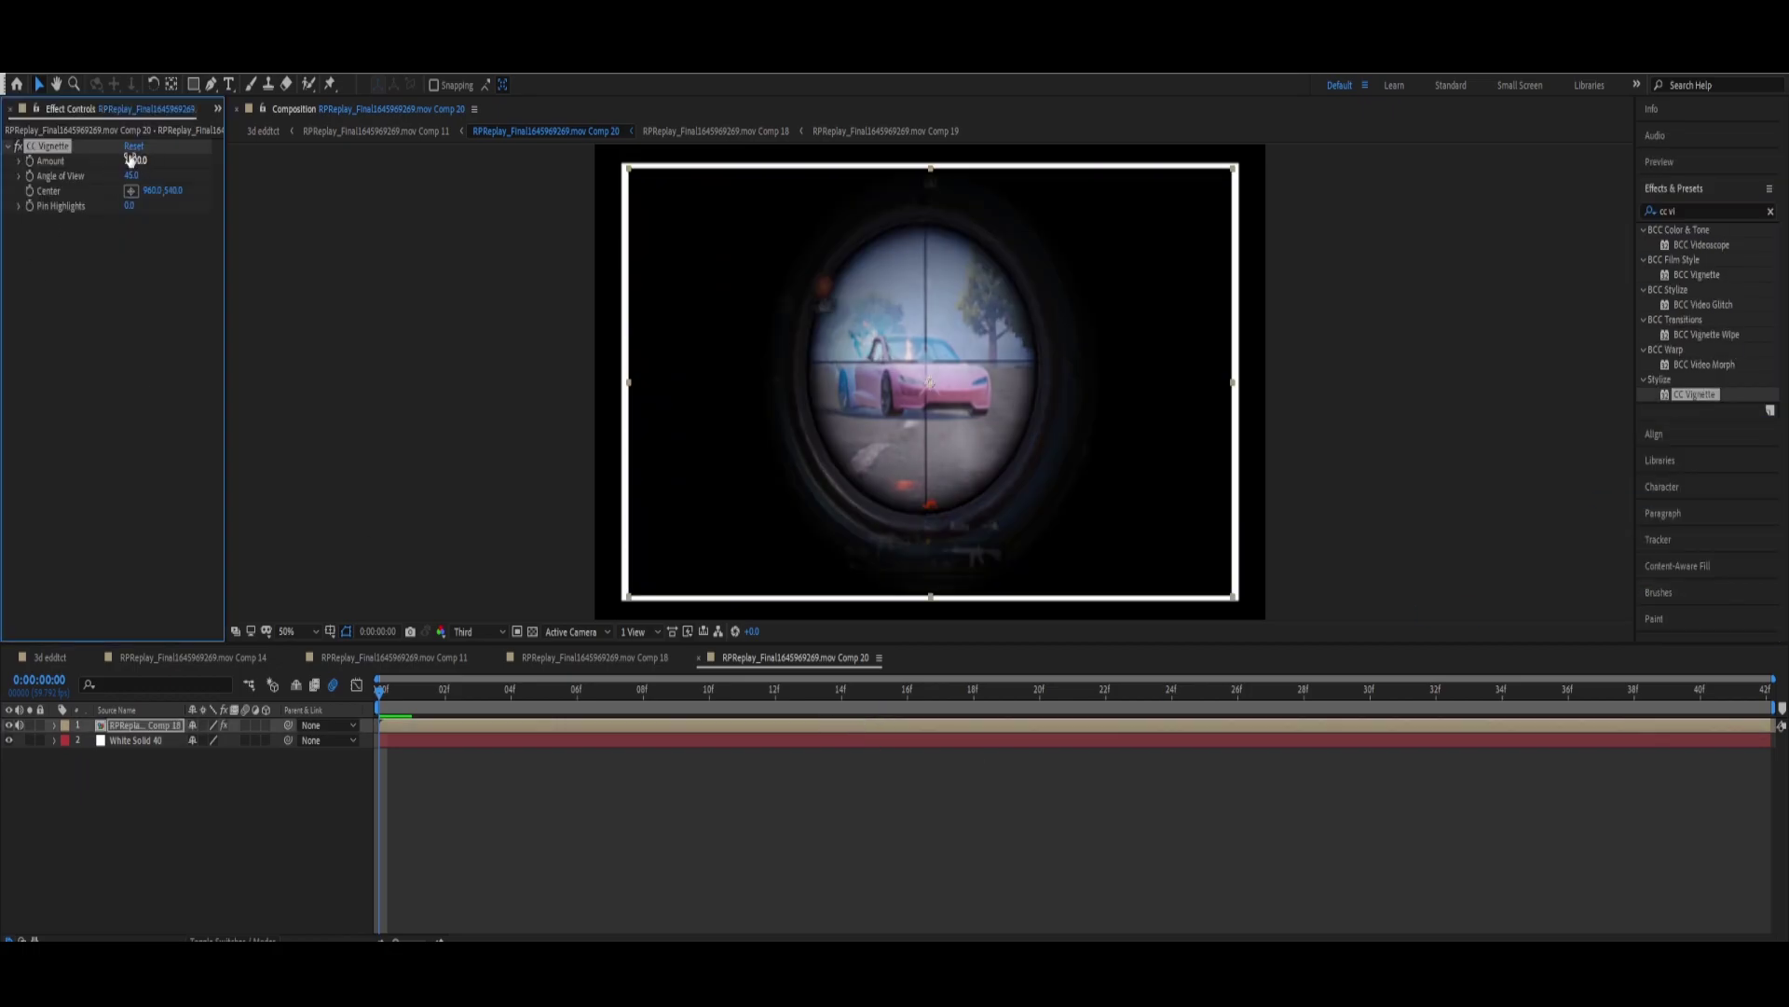
pyautogui.press('Return')
# Step: Paste the same vignette onto the white solid, then select both layers
pyautogui.click(135, 740)
pyautogui.hotkey('ctrl', 'v')
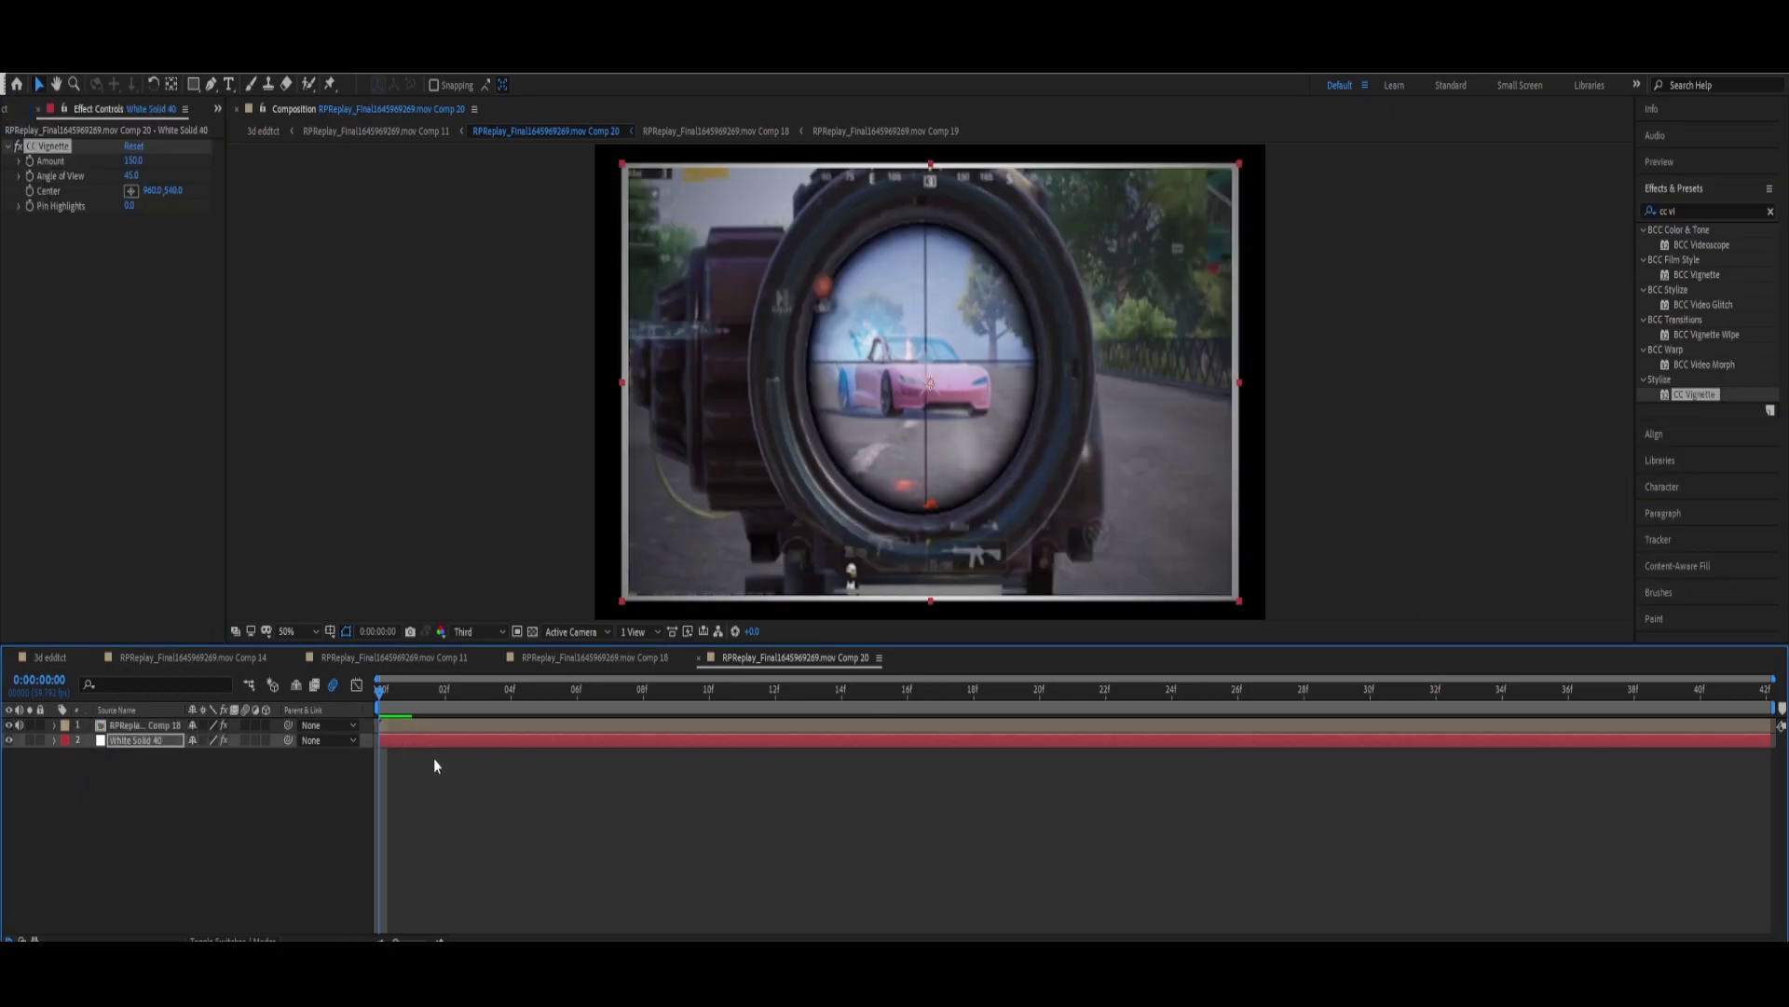
pyautogui.press('space')
pyautogui.click(1680, 210)
pyautogui.press('Escape')
# Step: Apply S_WipePixelate to the clip with Wipe Percent 46 and Edge Width about 9.94
pyautogui.press('w')
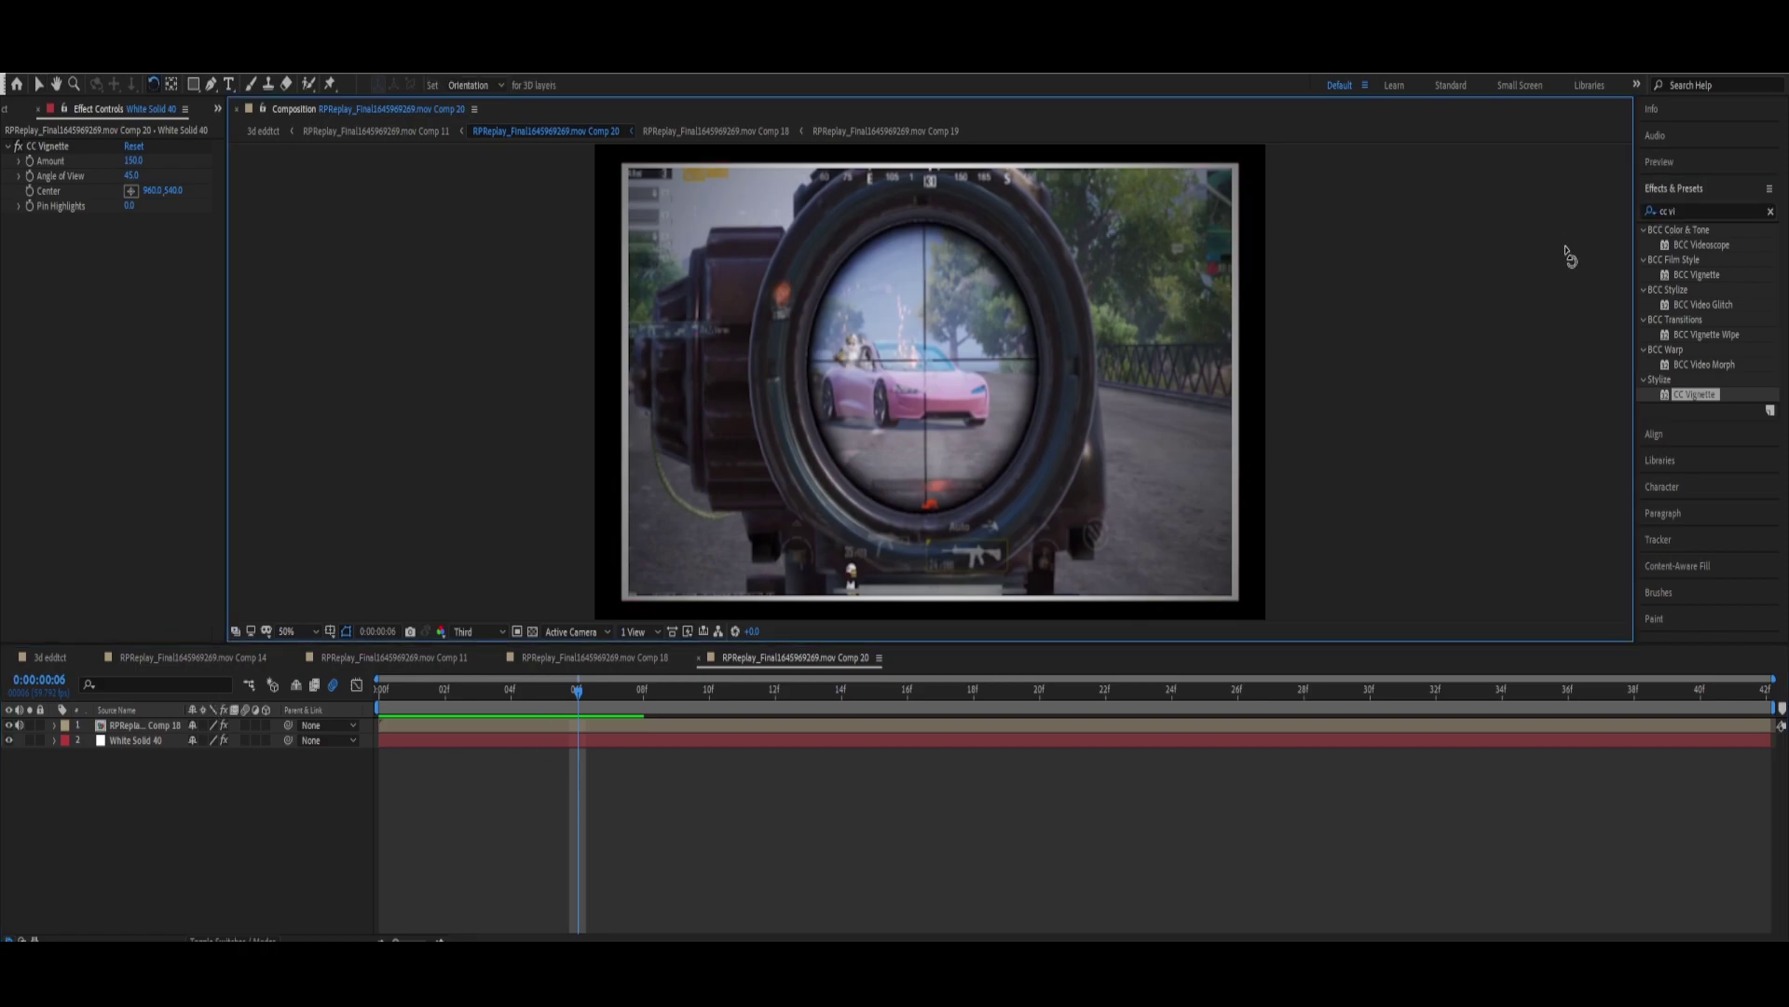
pyautogui.press('e')
pyautogui.click(1770, 211)
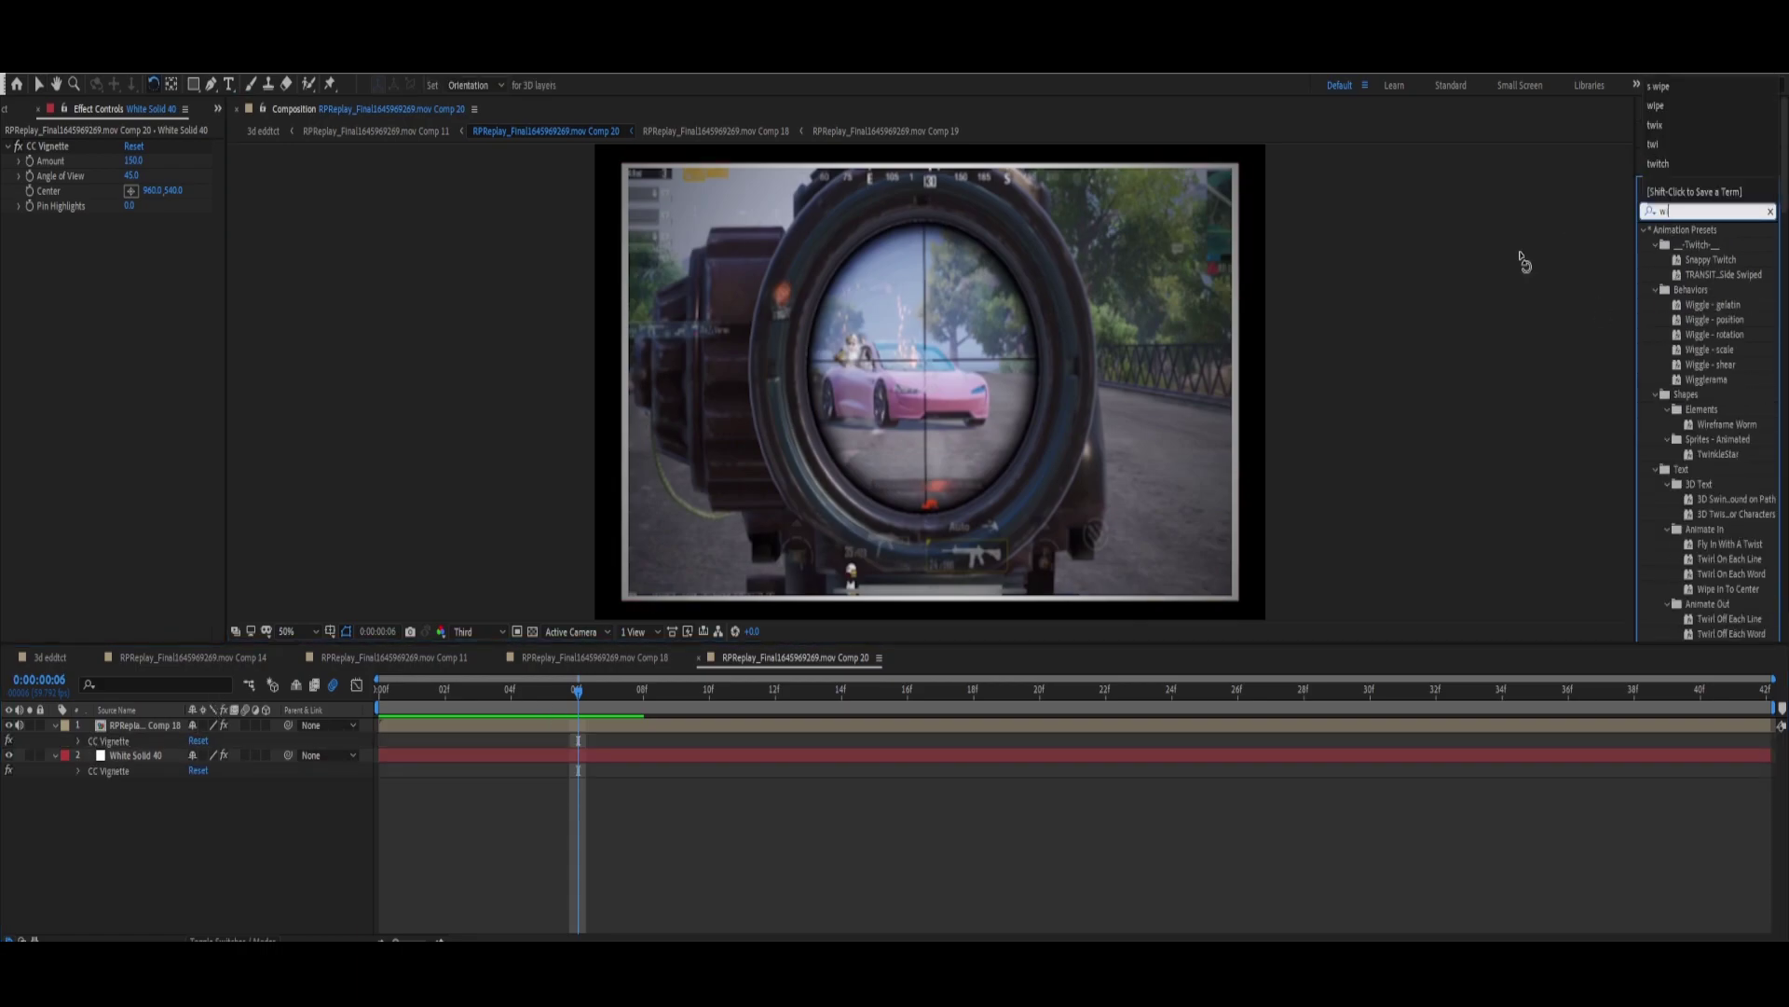
pyautogui.scroll(-5, 1715, 559)
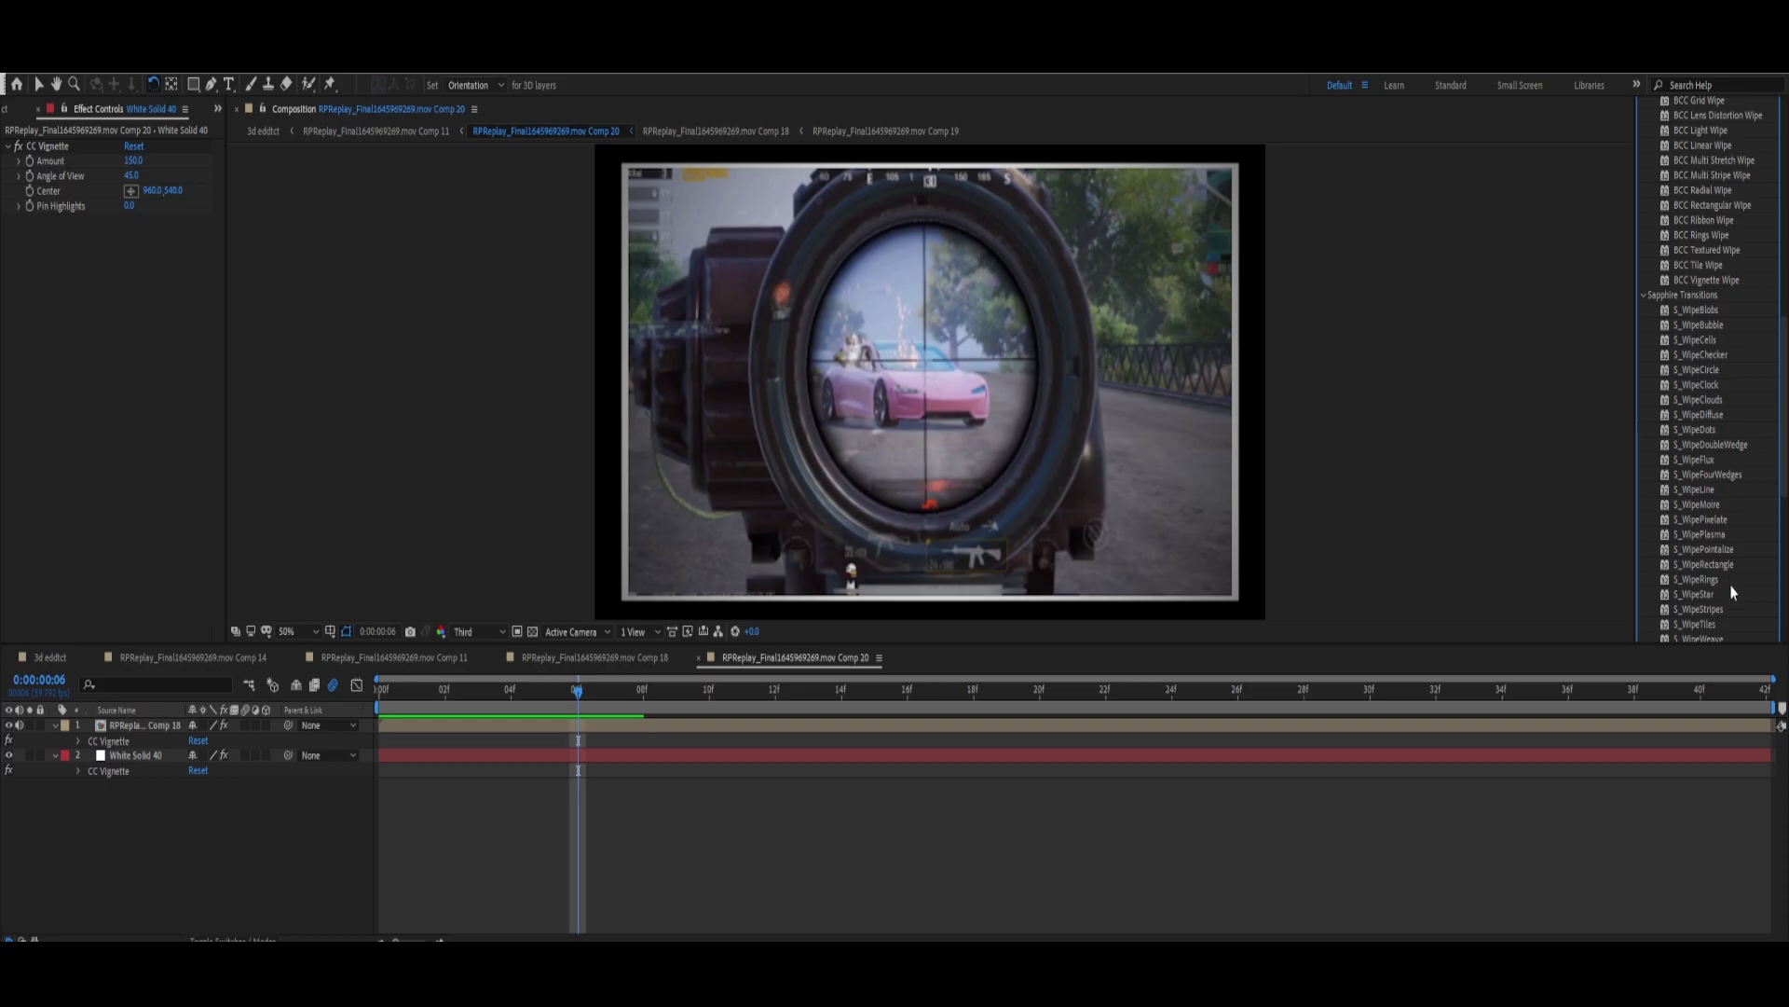
pyautogui.scroll(-2, 1730, 585)
pyautogui.moveTo(1717, 501); pyautogui.dragTo(631, 735)
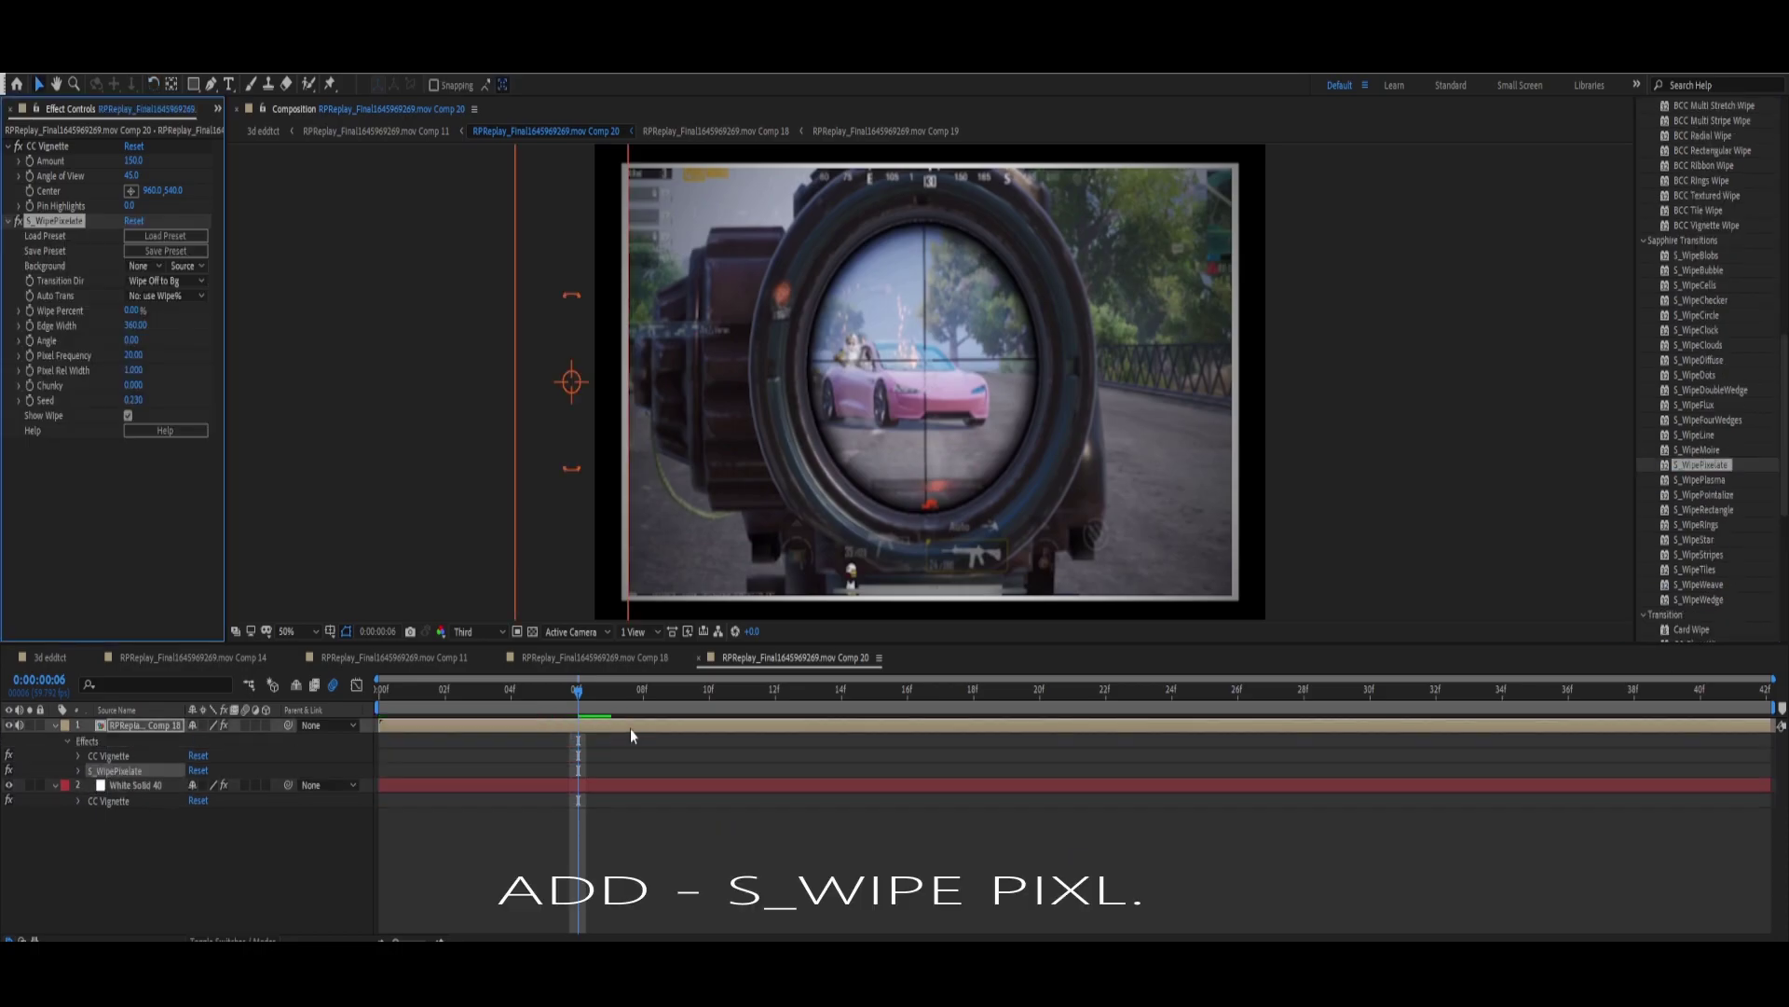
pyautogui.click(132, 311)
pyautogui.write('46')
pyautogui.press('Return')
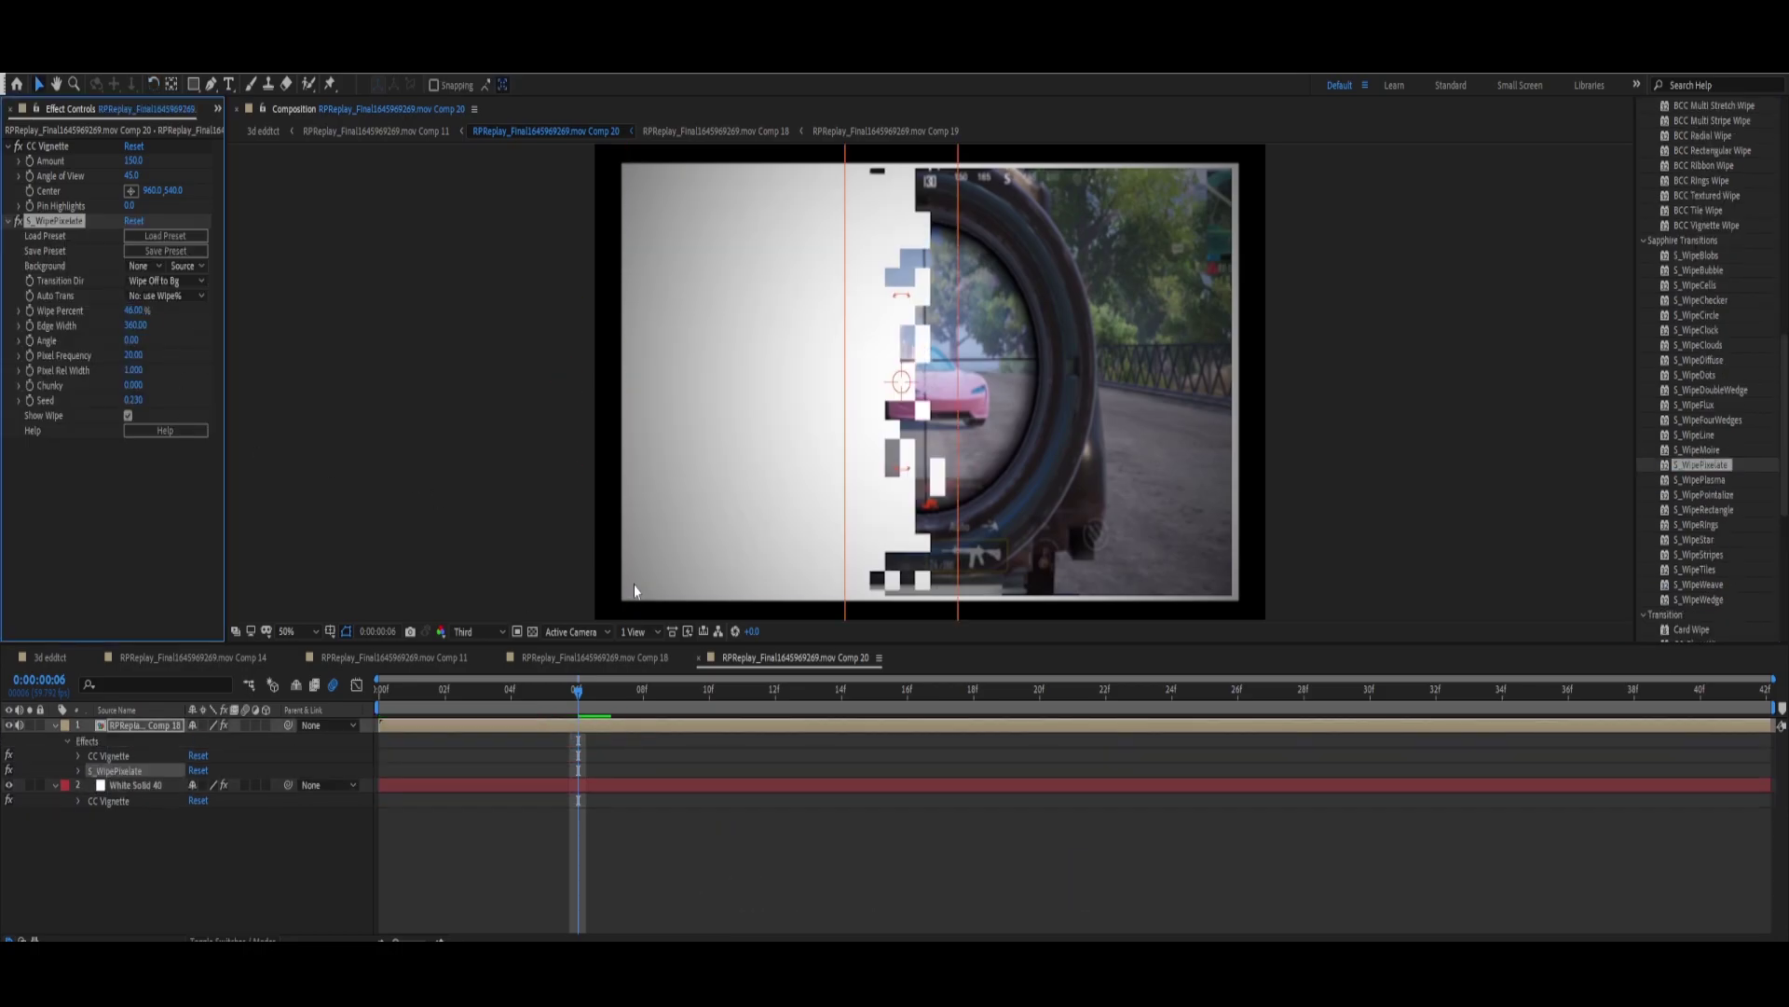
pyautogui.moveTo(132, 326); pyautogui.dragTo(222, 432)
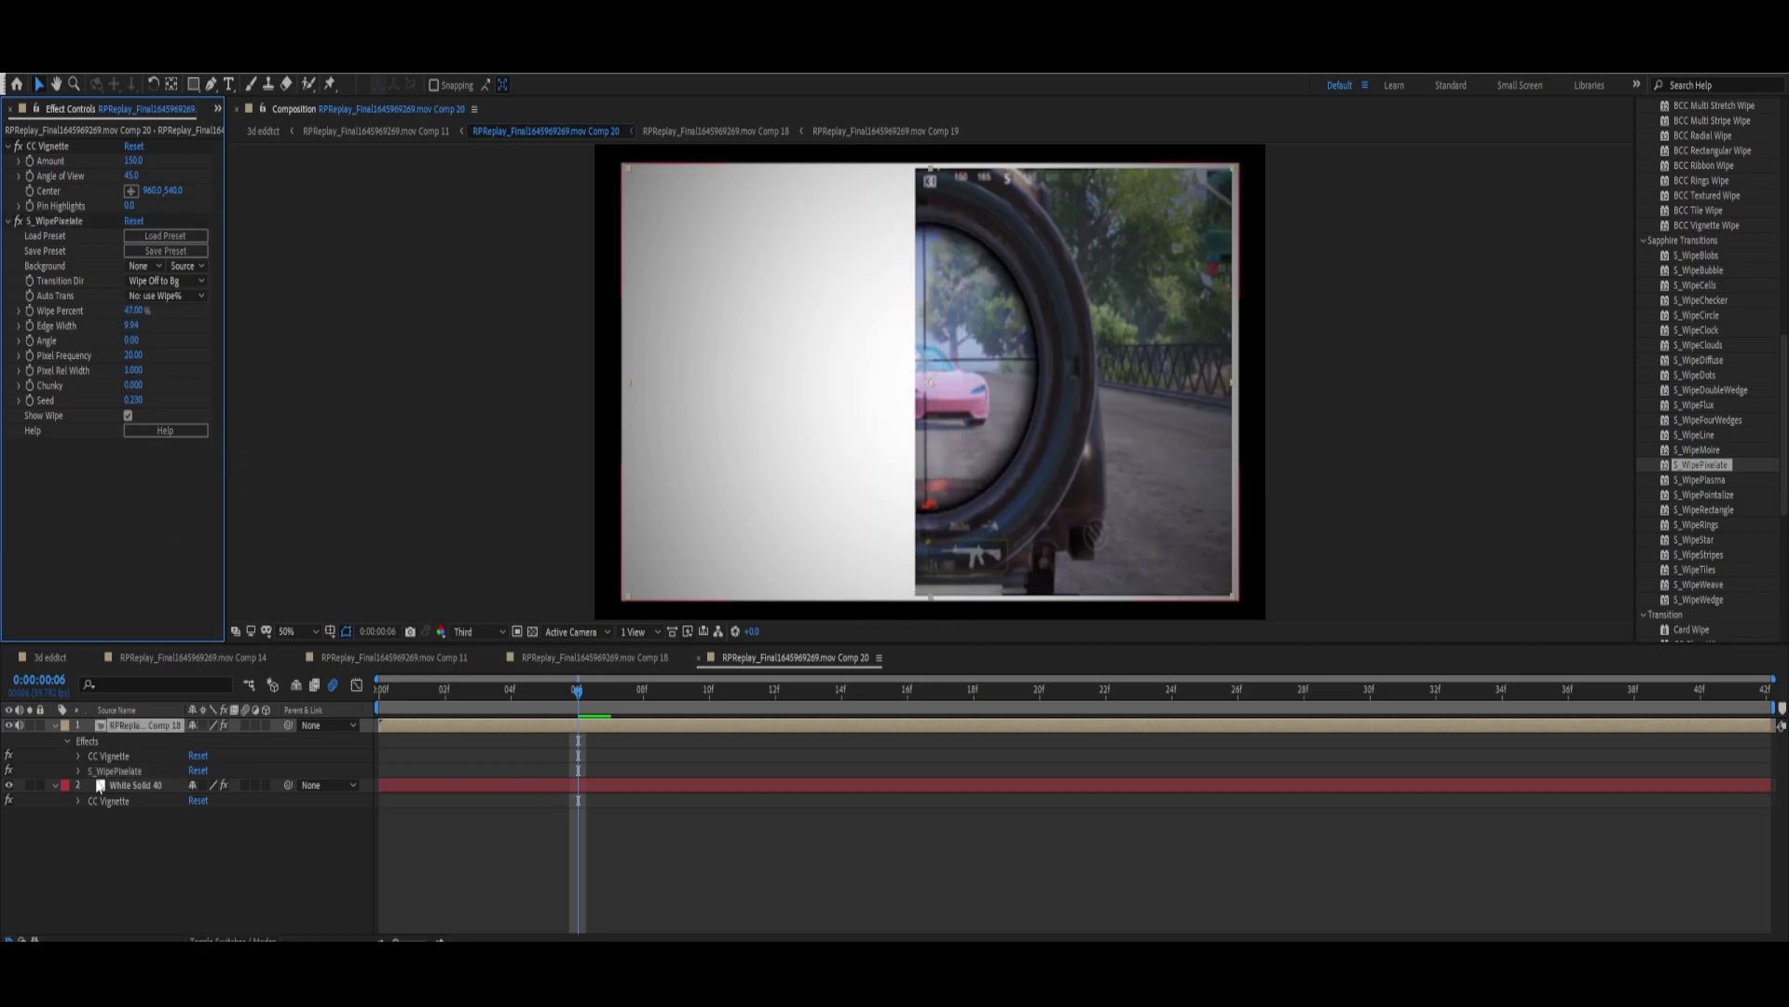
# Step: Give the white solid the same wipe angled 180°, then return to Comp 11 and preview
pyautogui.click(140, 786)
pyautogui.press('Delete')
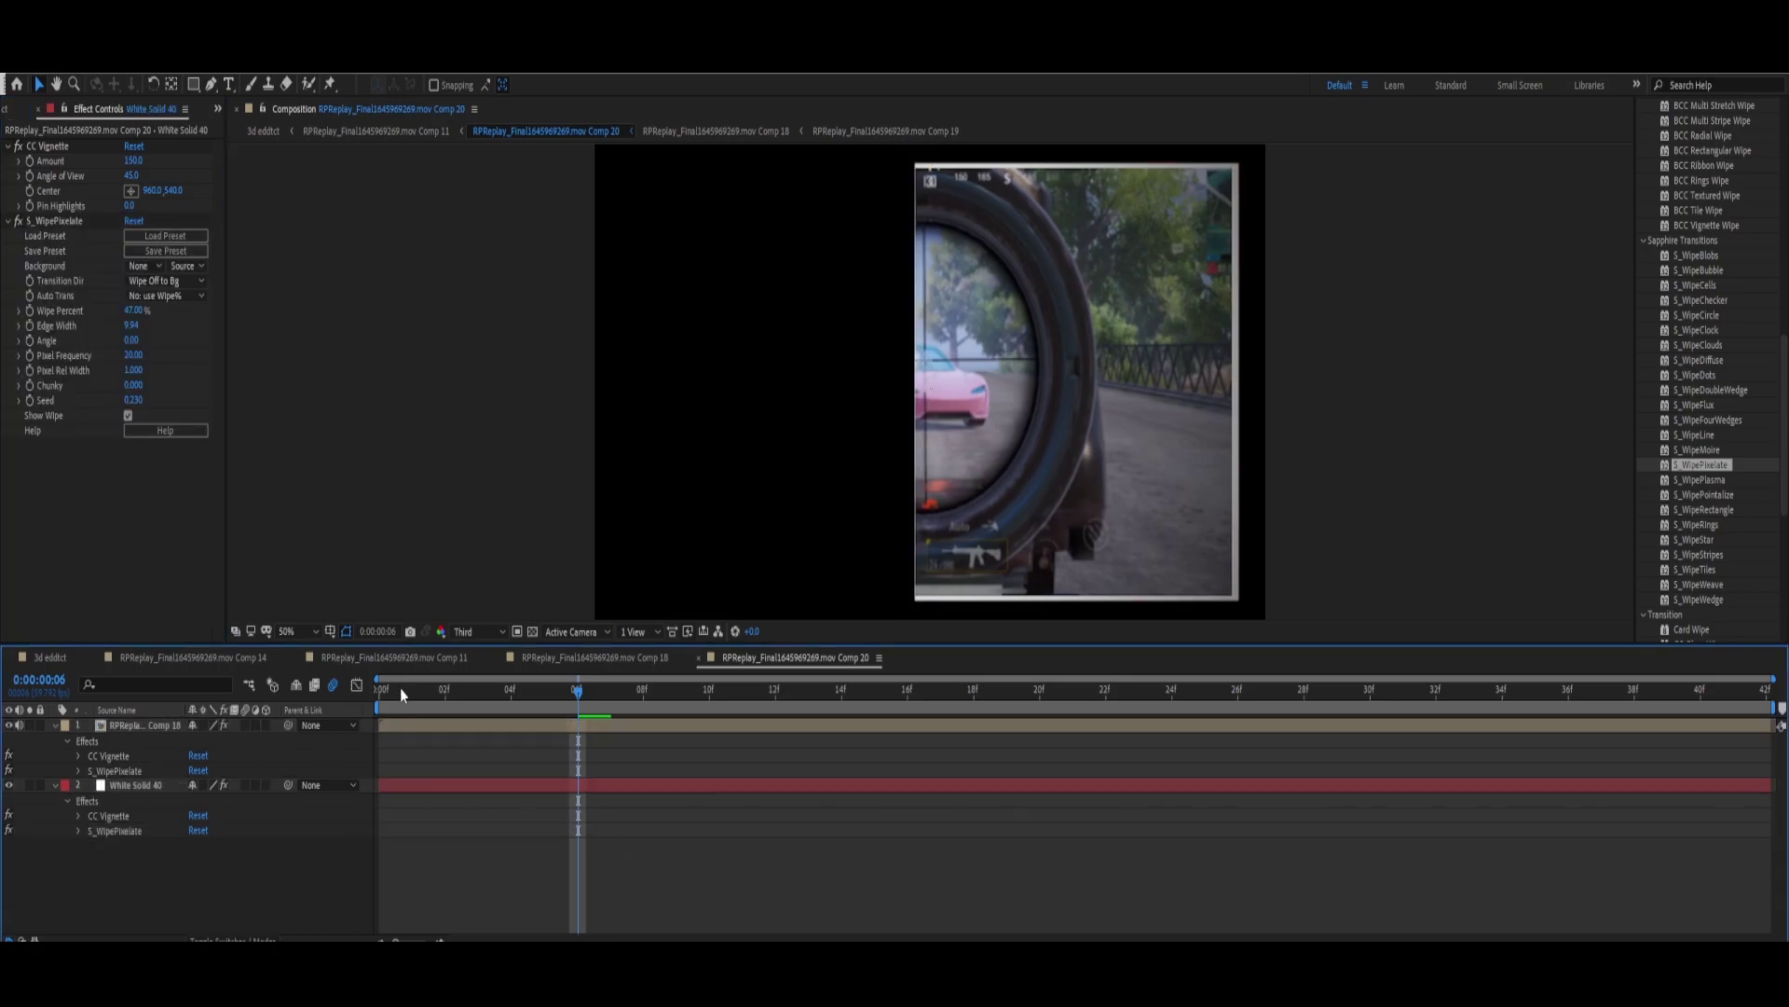
pyautogui.click(394, 657)
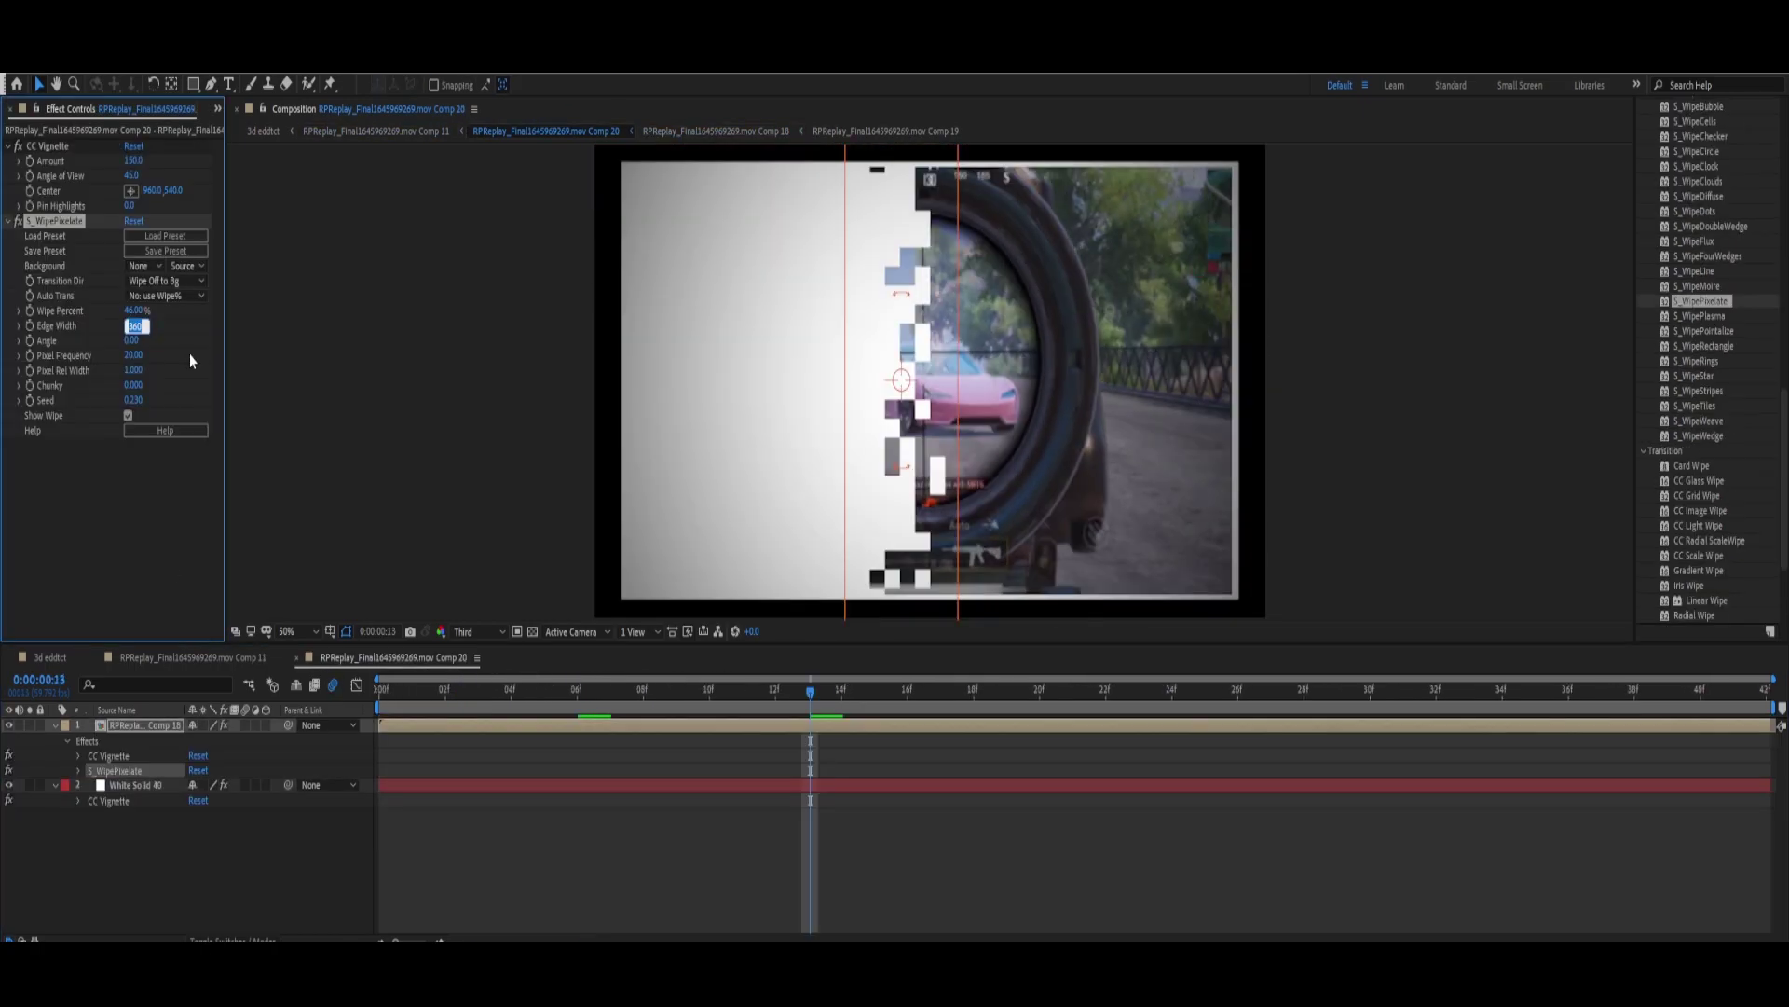
pyautogui.write('0')
pyautogui.press('Return')
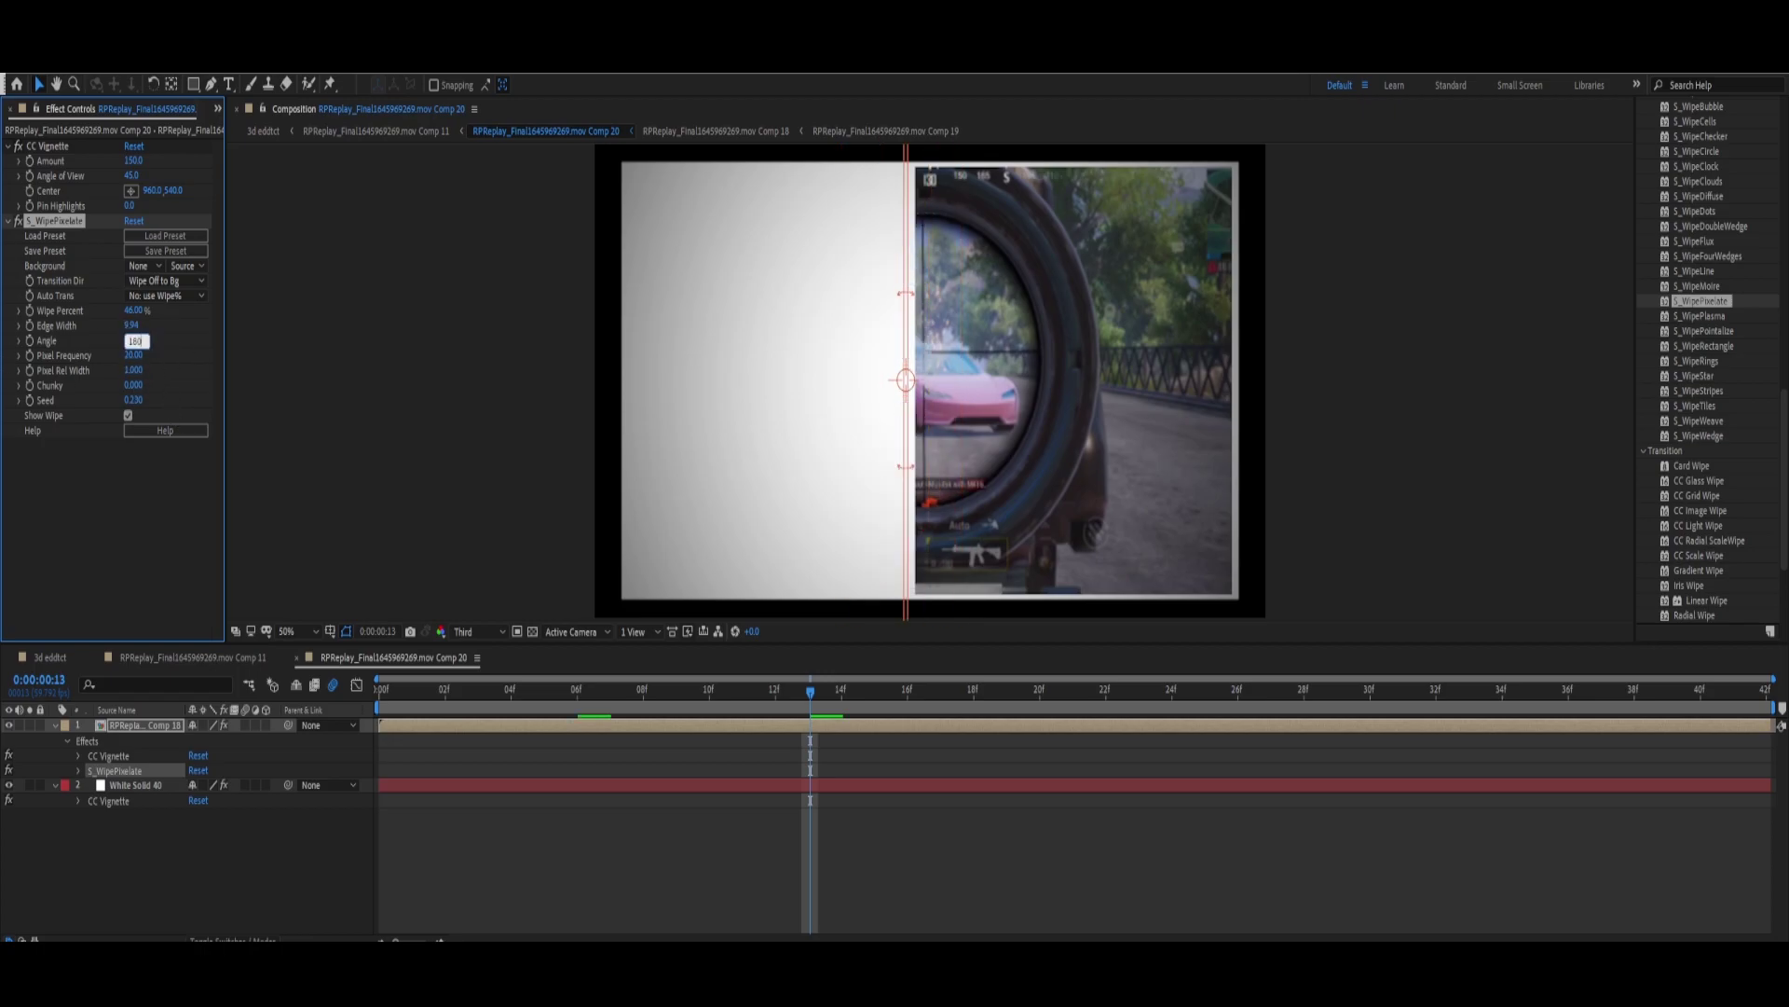
pyautogui.press('Return')
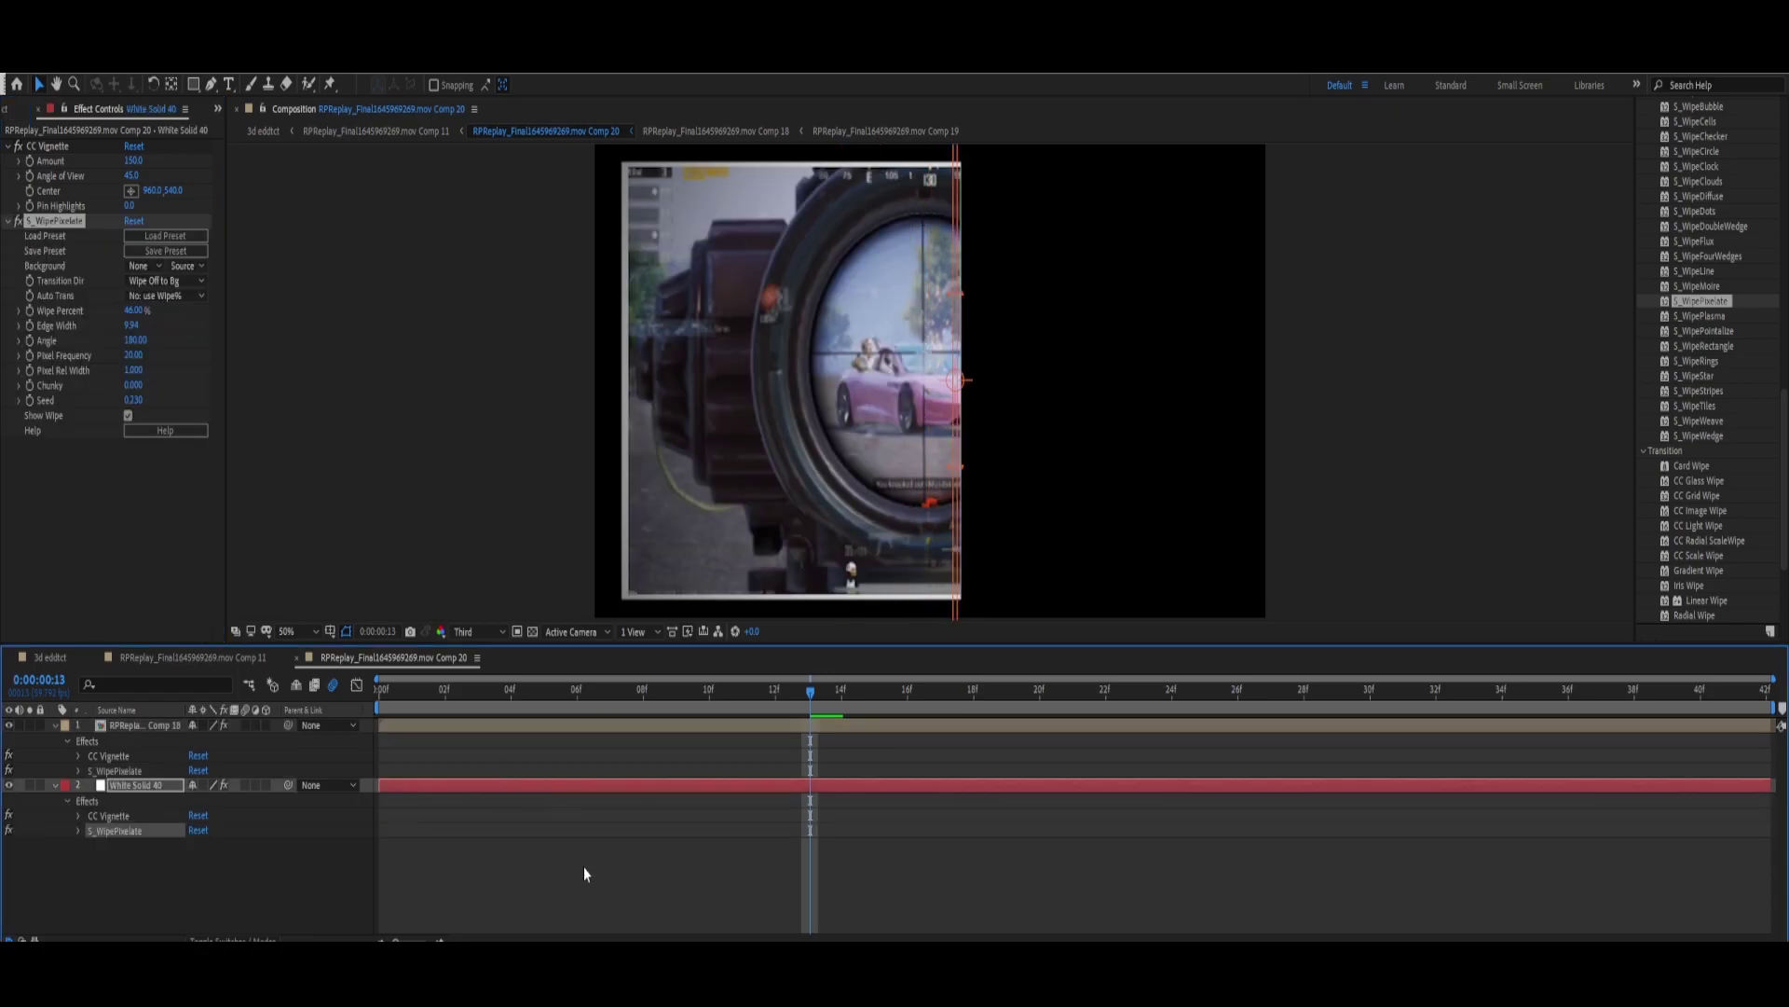
pyautogui.click(297, 657)
pyautogui.press('space')
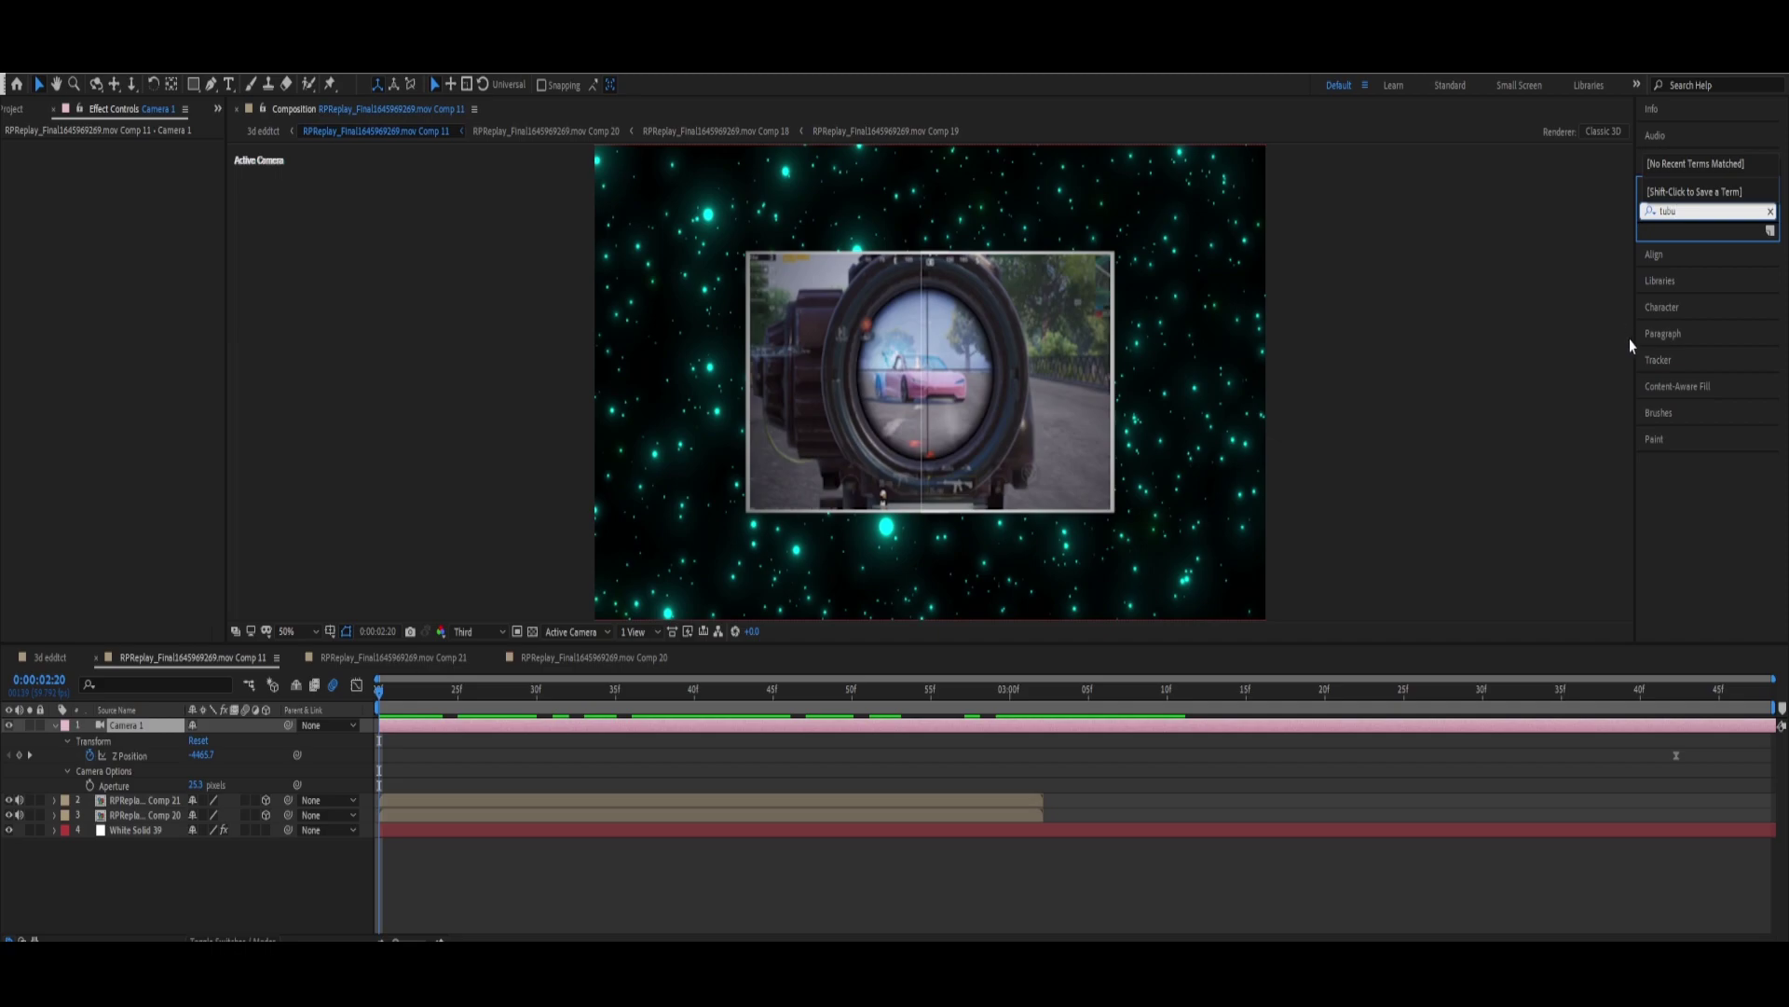
# Step: Apply Turbulent Displace to the clip and keyframe Amount 54, Size 31 at 2:20
pyautogui.press('BackSpace')
pyautogui.press('BackSpace')
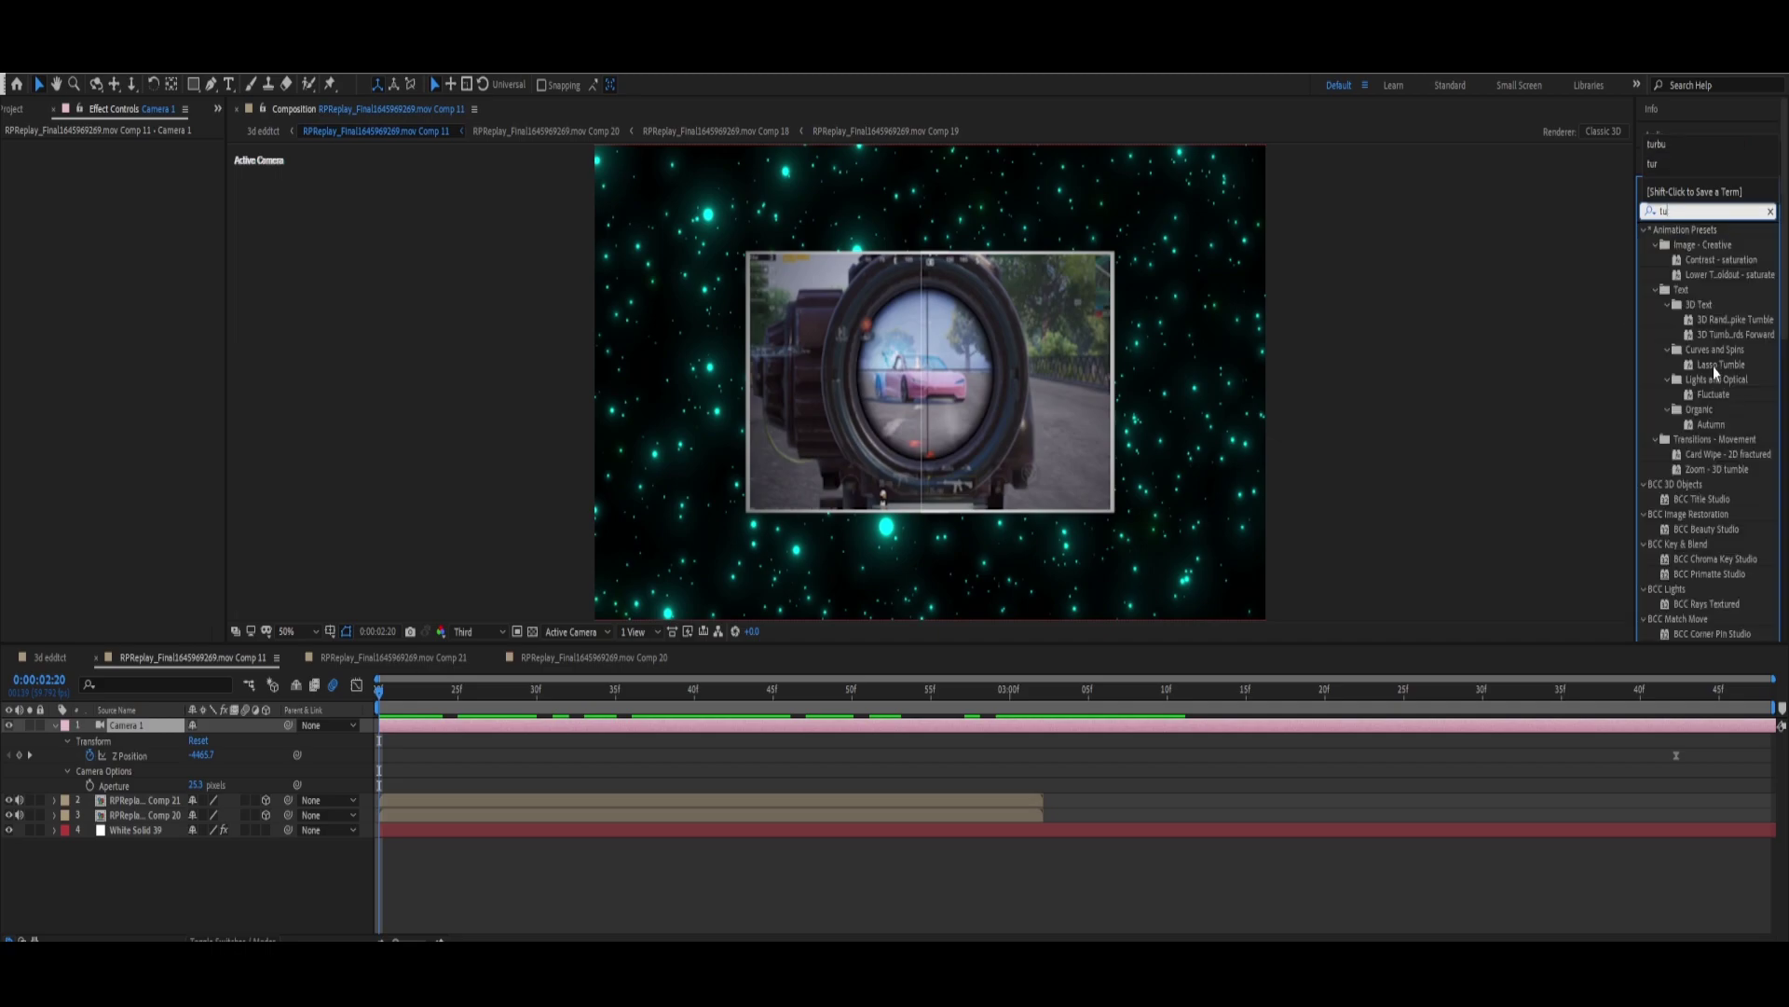
pyautogui.write('rbu')
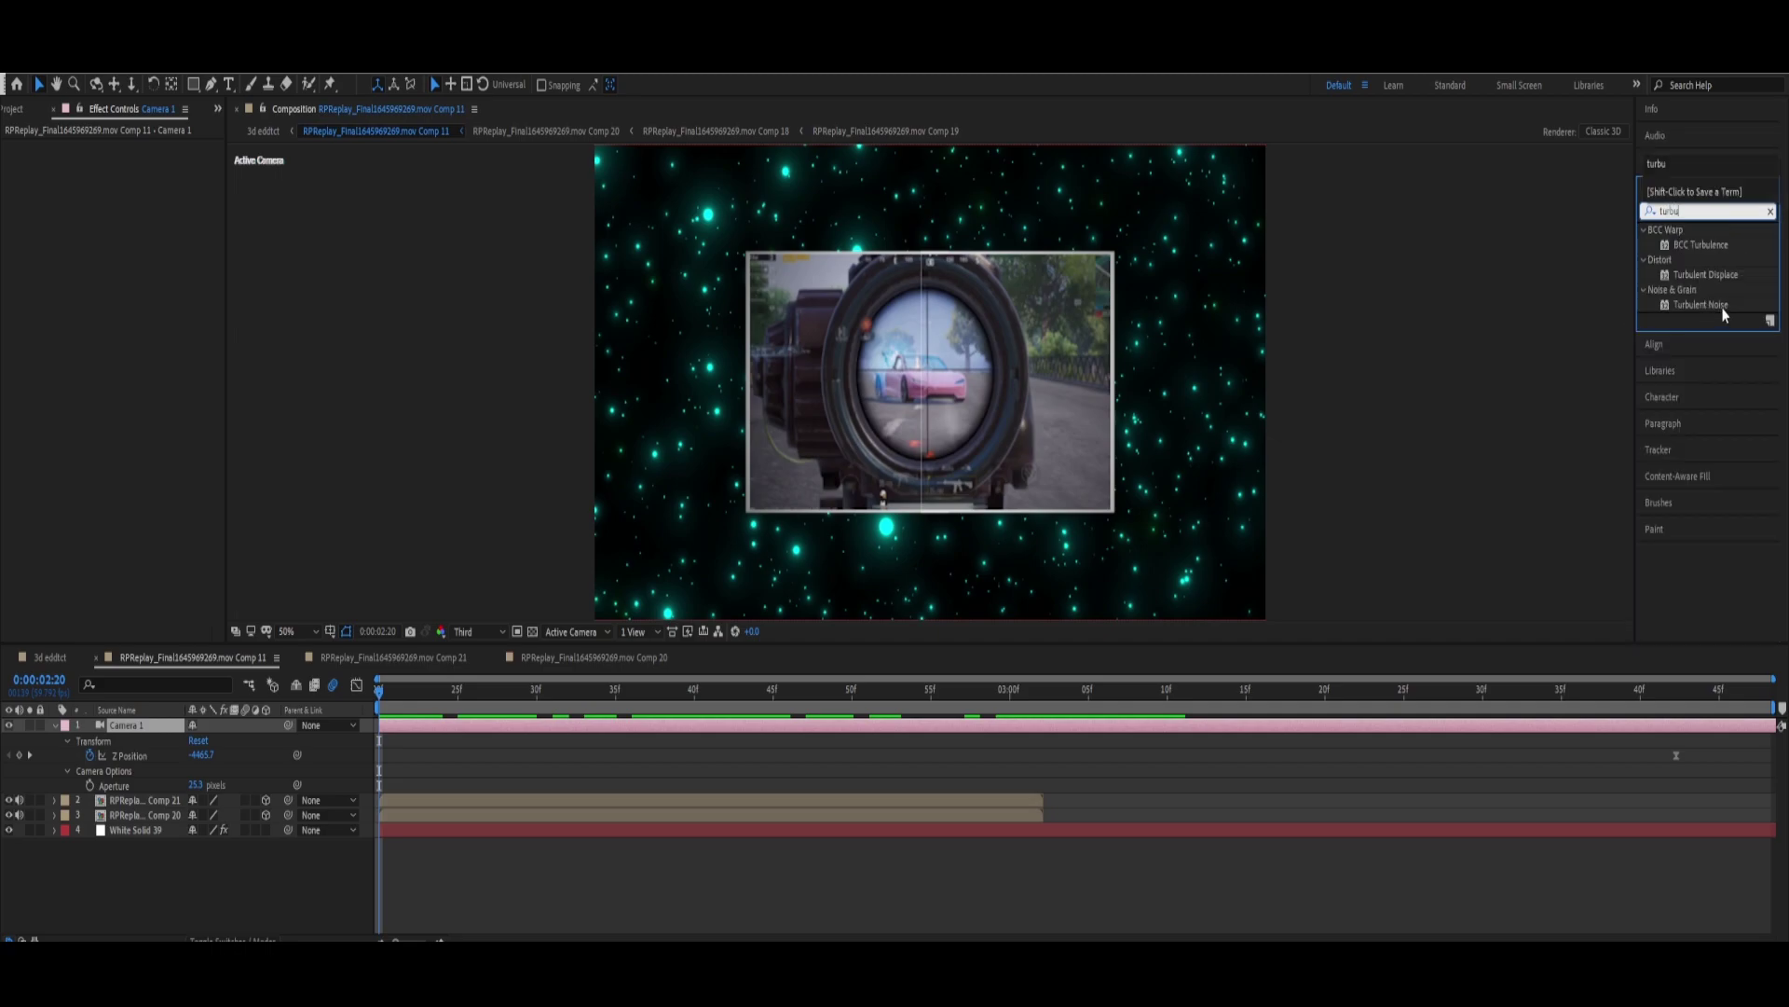
pyautogui.moveTo(1706, 274); pyautogui.dragTo(613, 803)
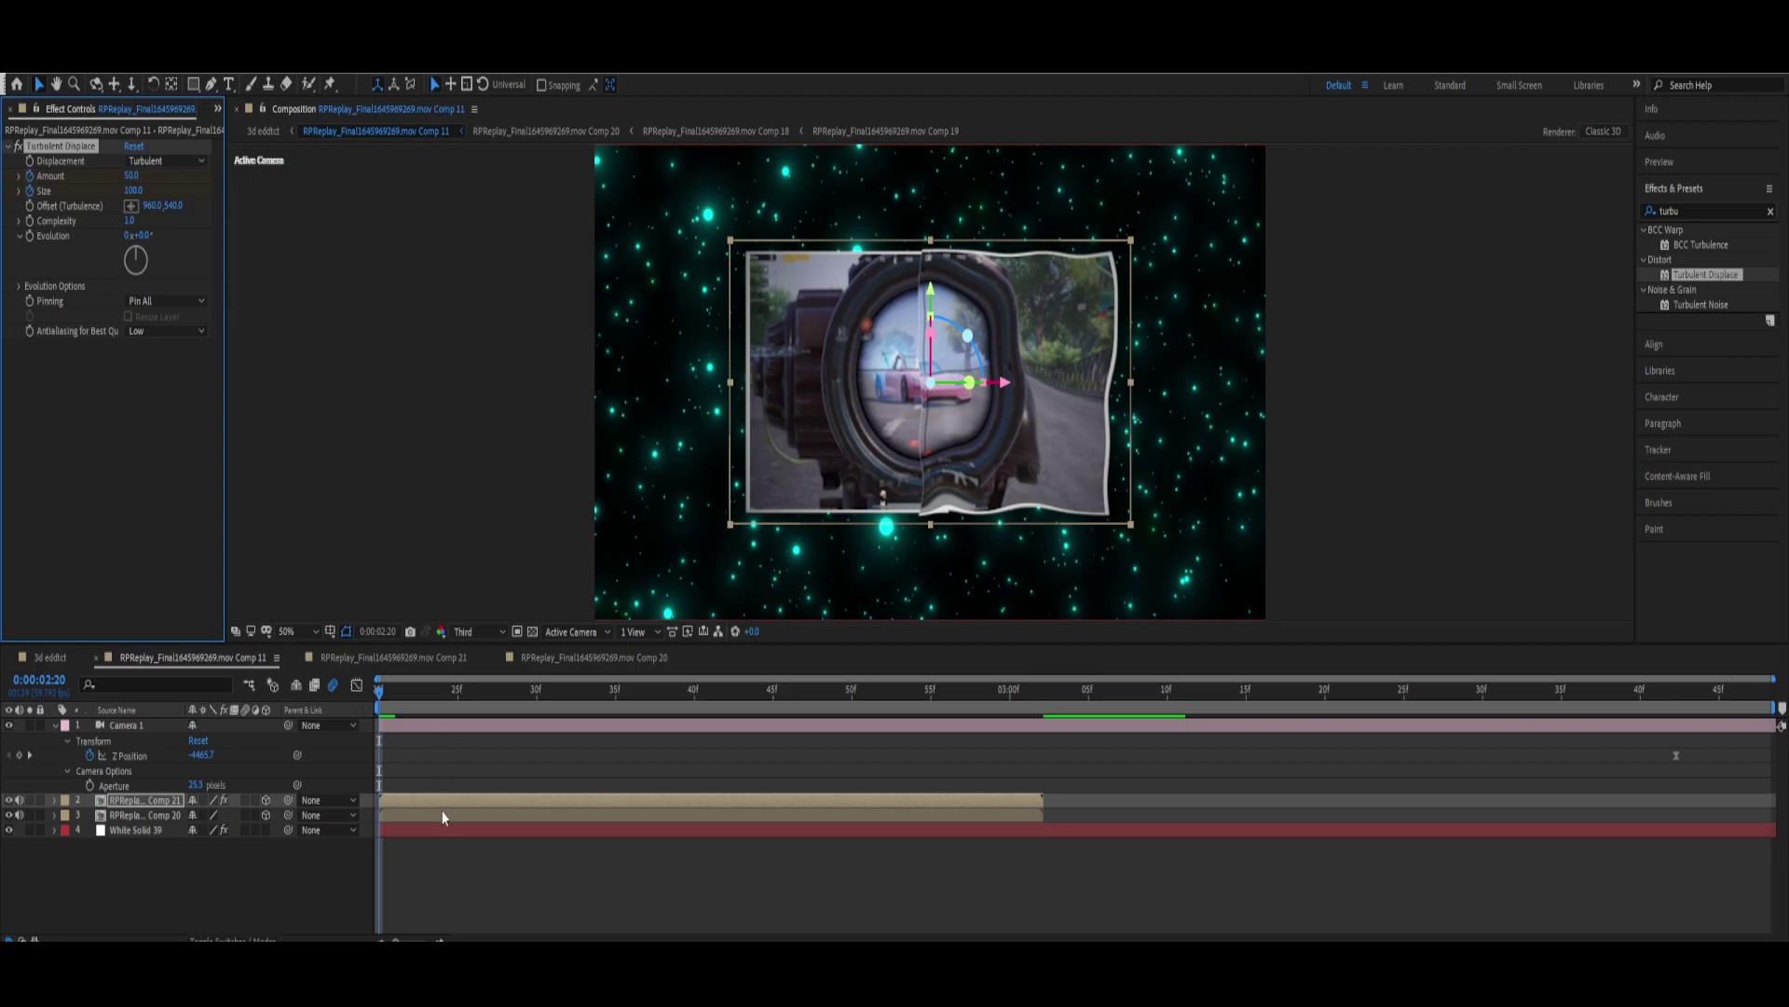
pyautogui.press('u')
pyautogui.moveTo(429, 843); pyautogui.dragTo(373, 822)
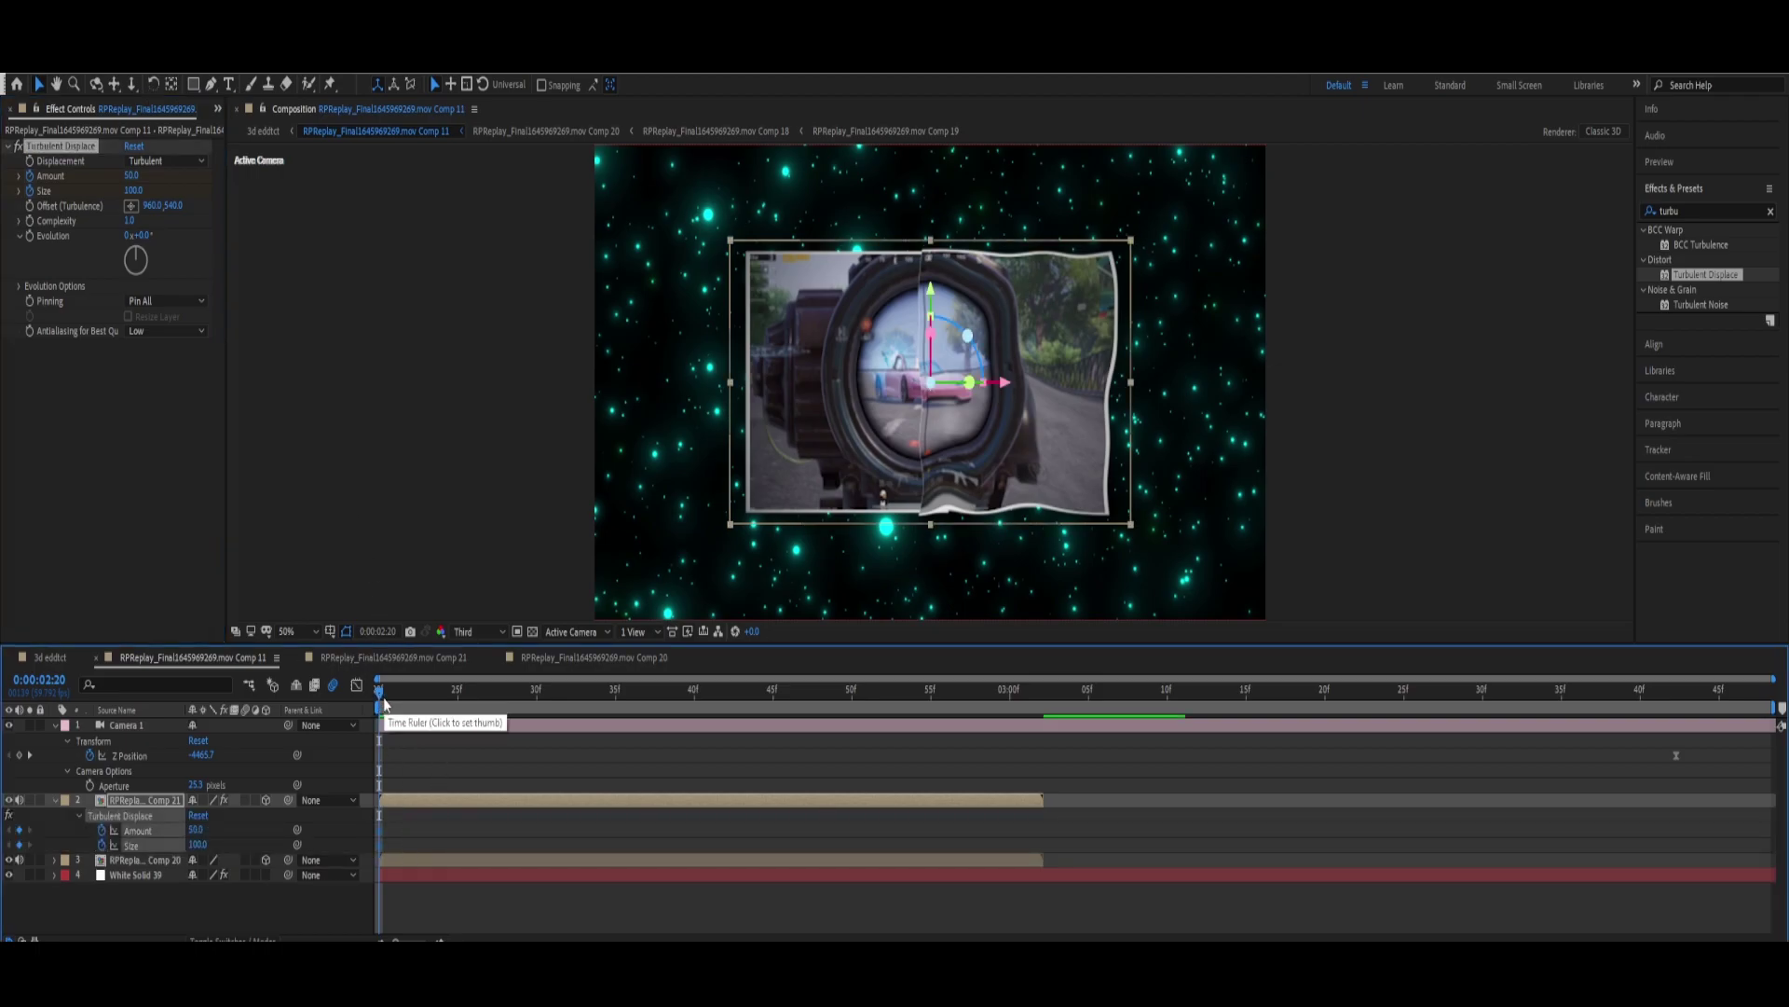
pyautogui.click(132, 175)
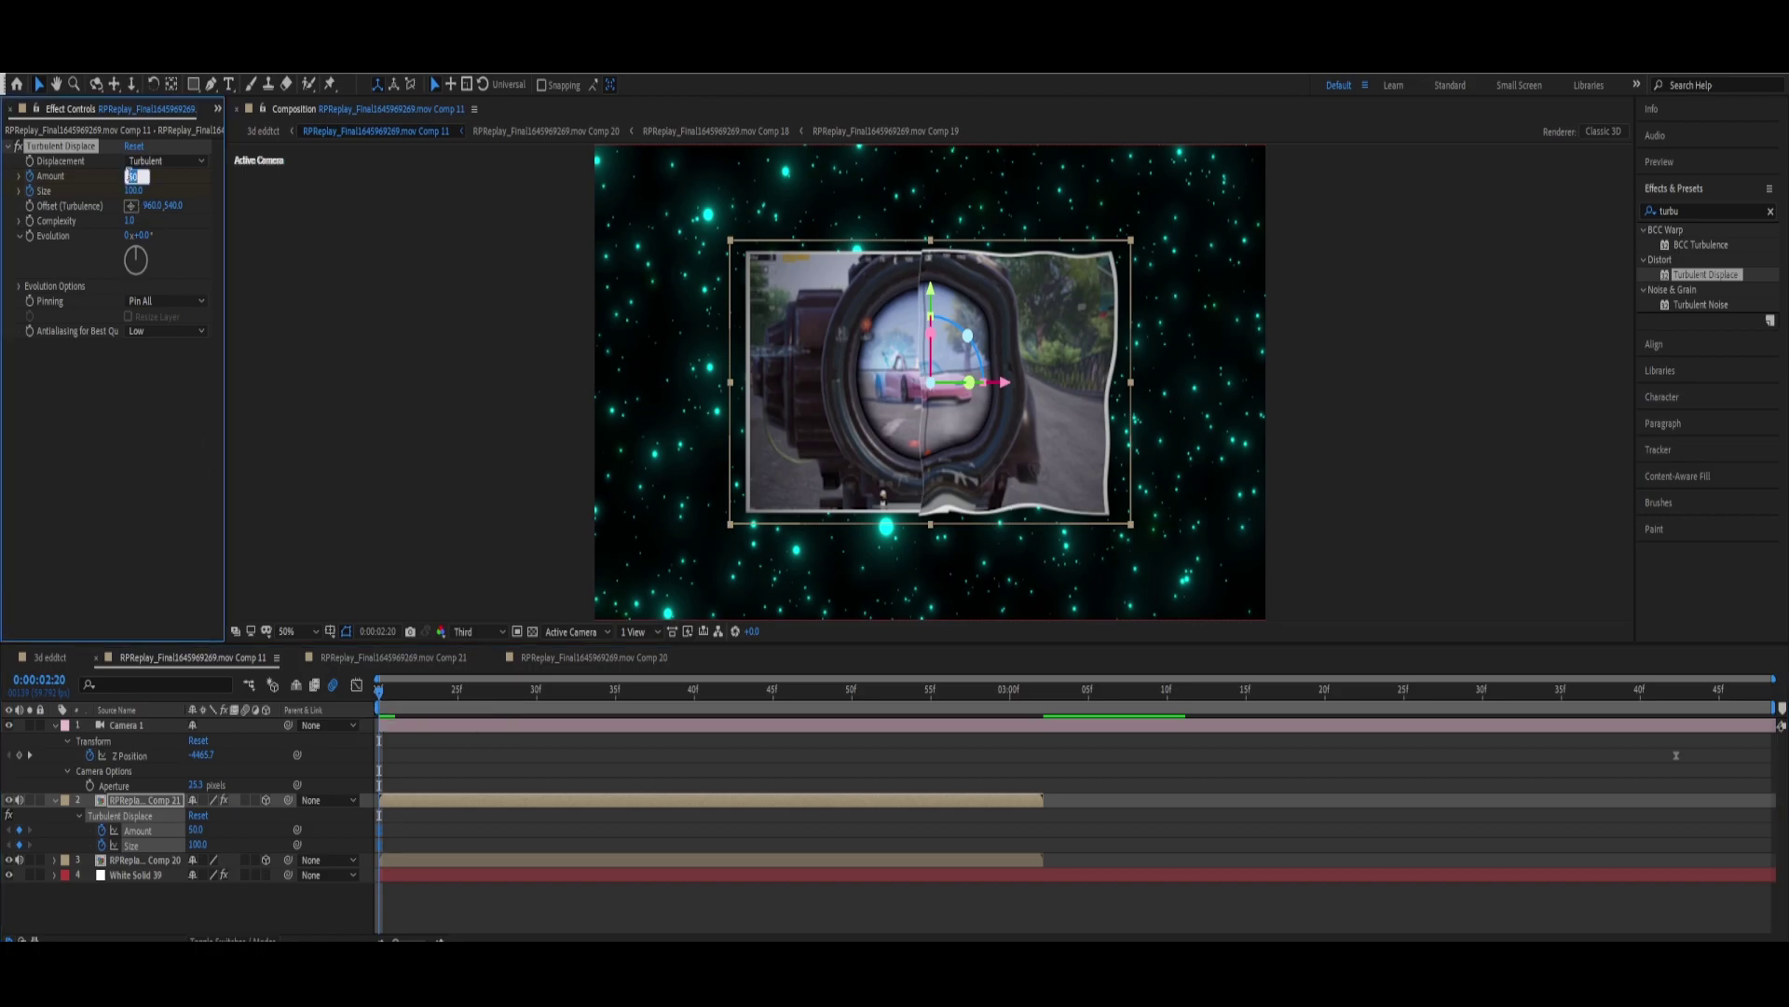
pyautogui.click(131, 191)
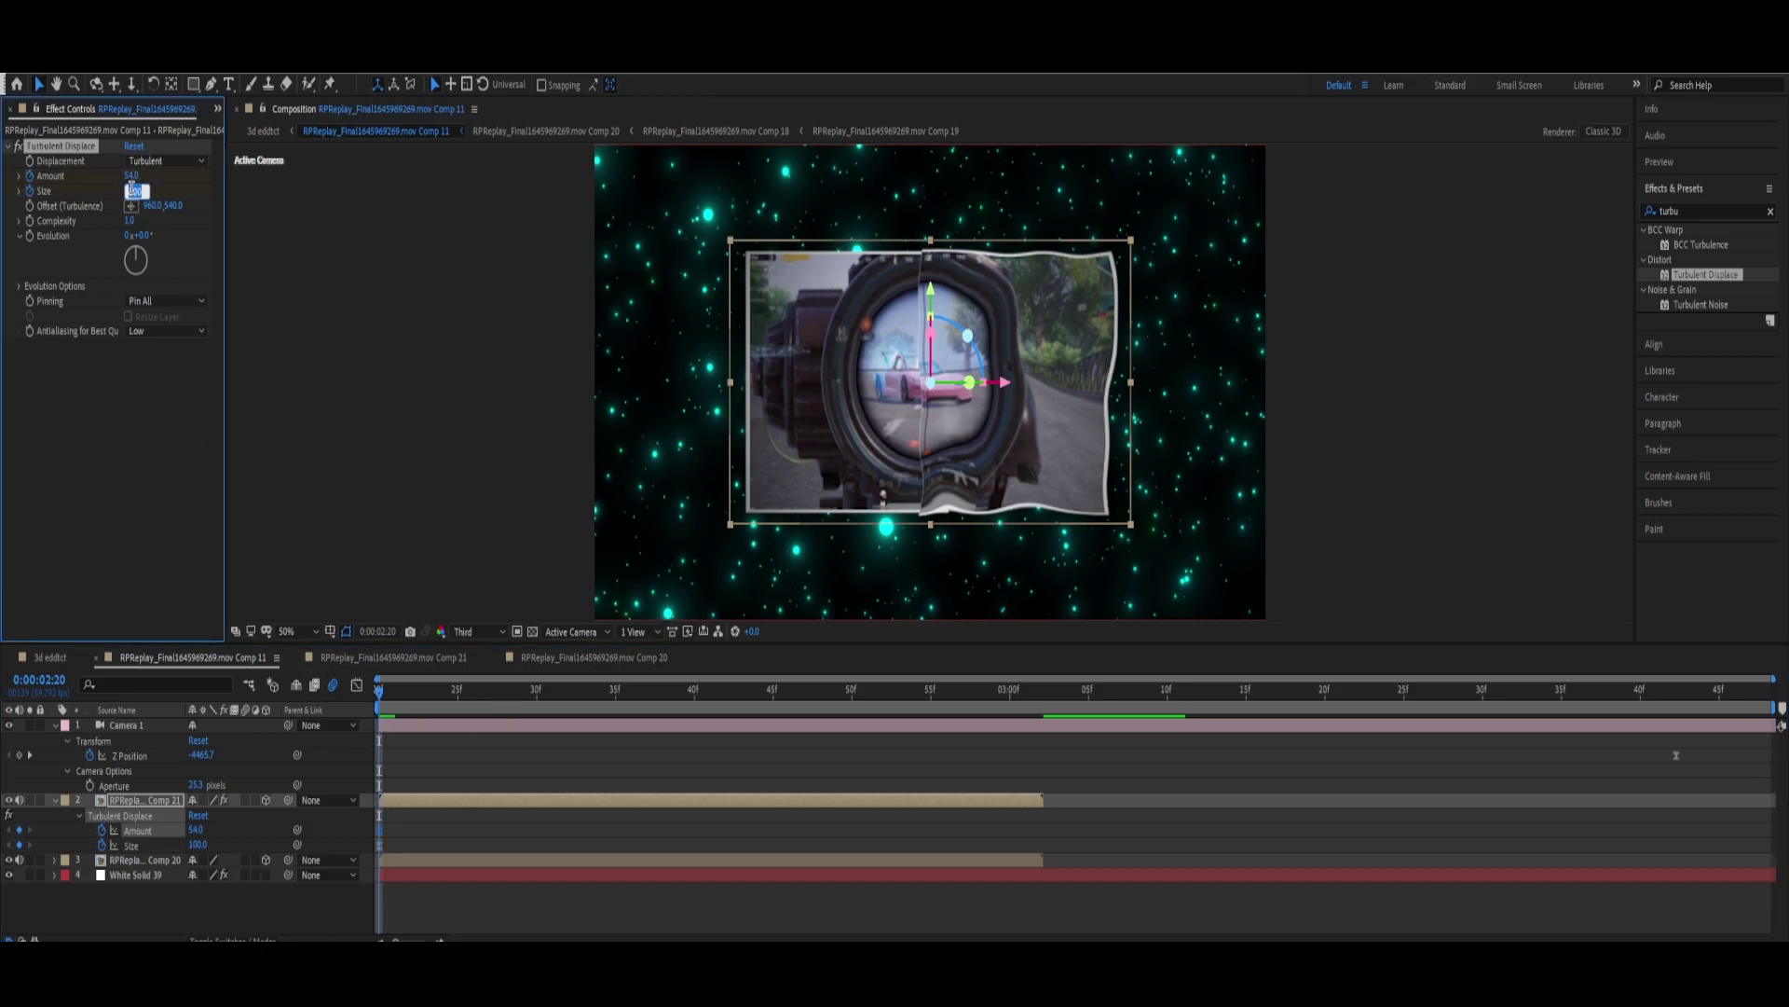
pyautogui.press('Return')
# Step: At 2:33, keyframe Turbulent Displace Amount 45 and Size 151
pyautogui.moveTo(391, 696)
pyautogui.mouseDown()
pyautogui.moveTo(624, 740)
pyautogui.moveTo(612, 753)
pyautogui.mouseUp()
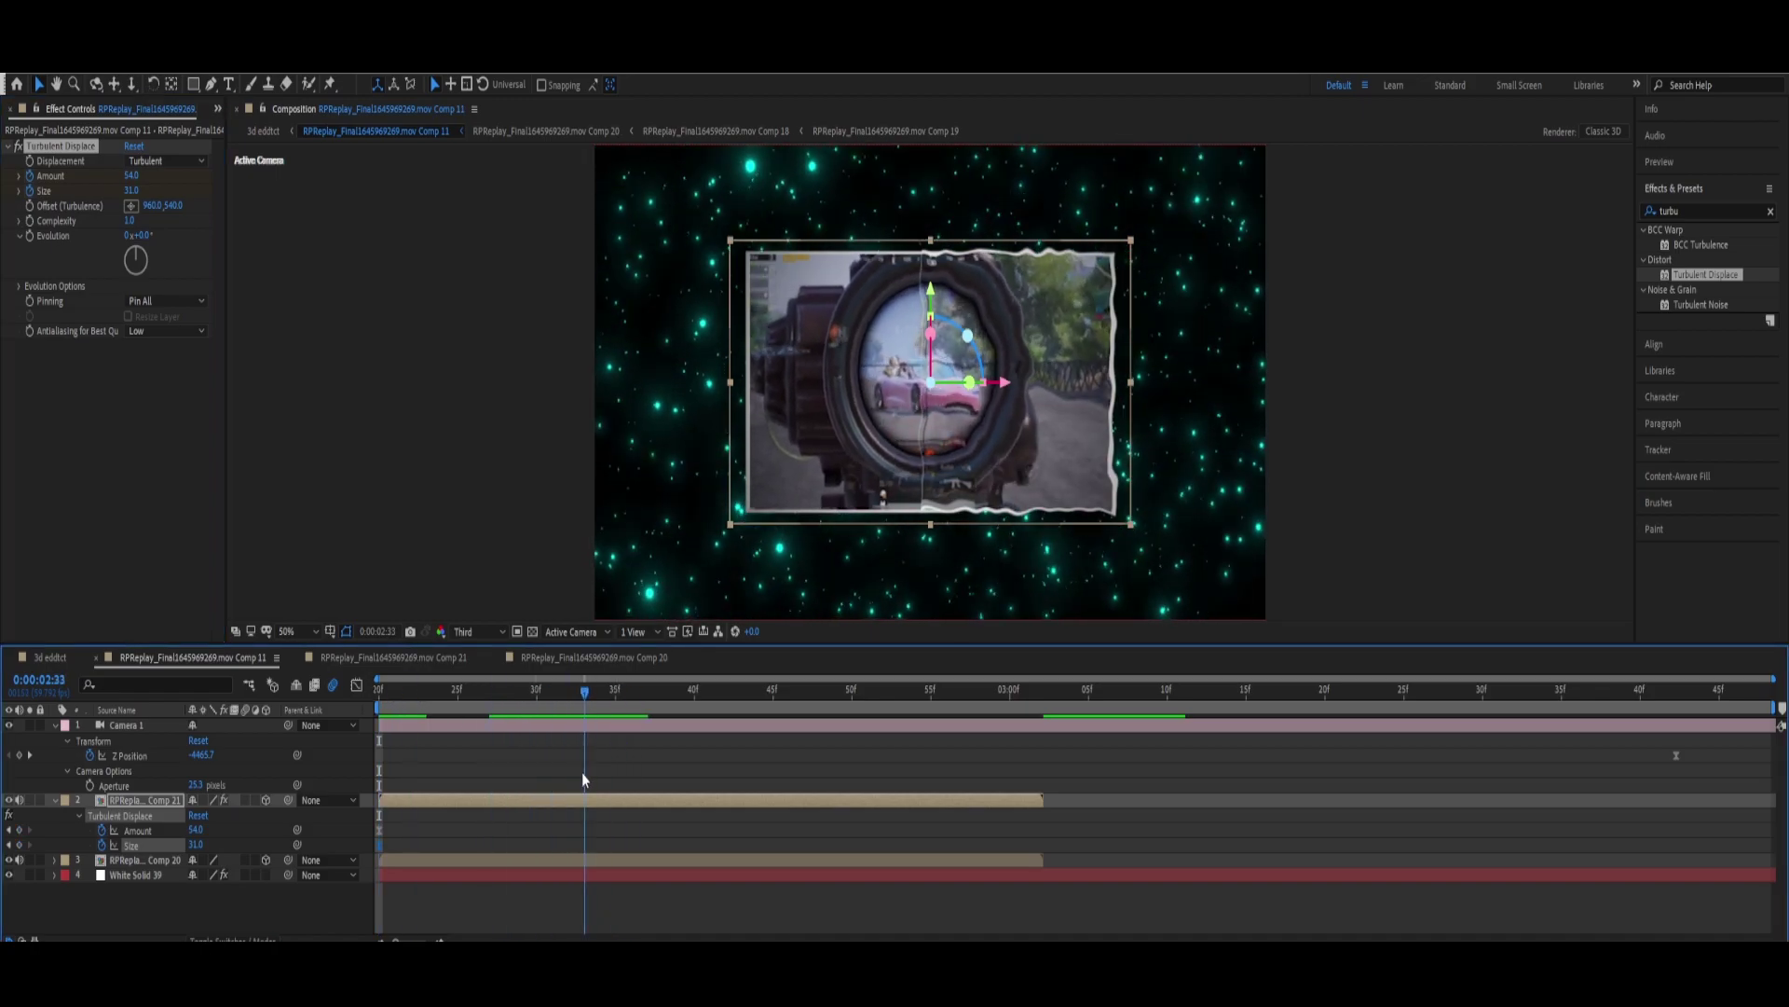
pyautogui.moveTo(610, 783); pyautogui.dragTo(584, 785)
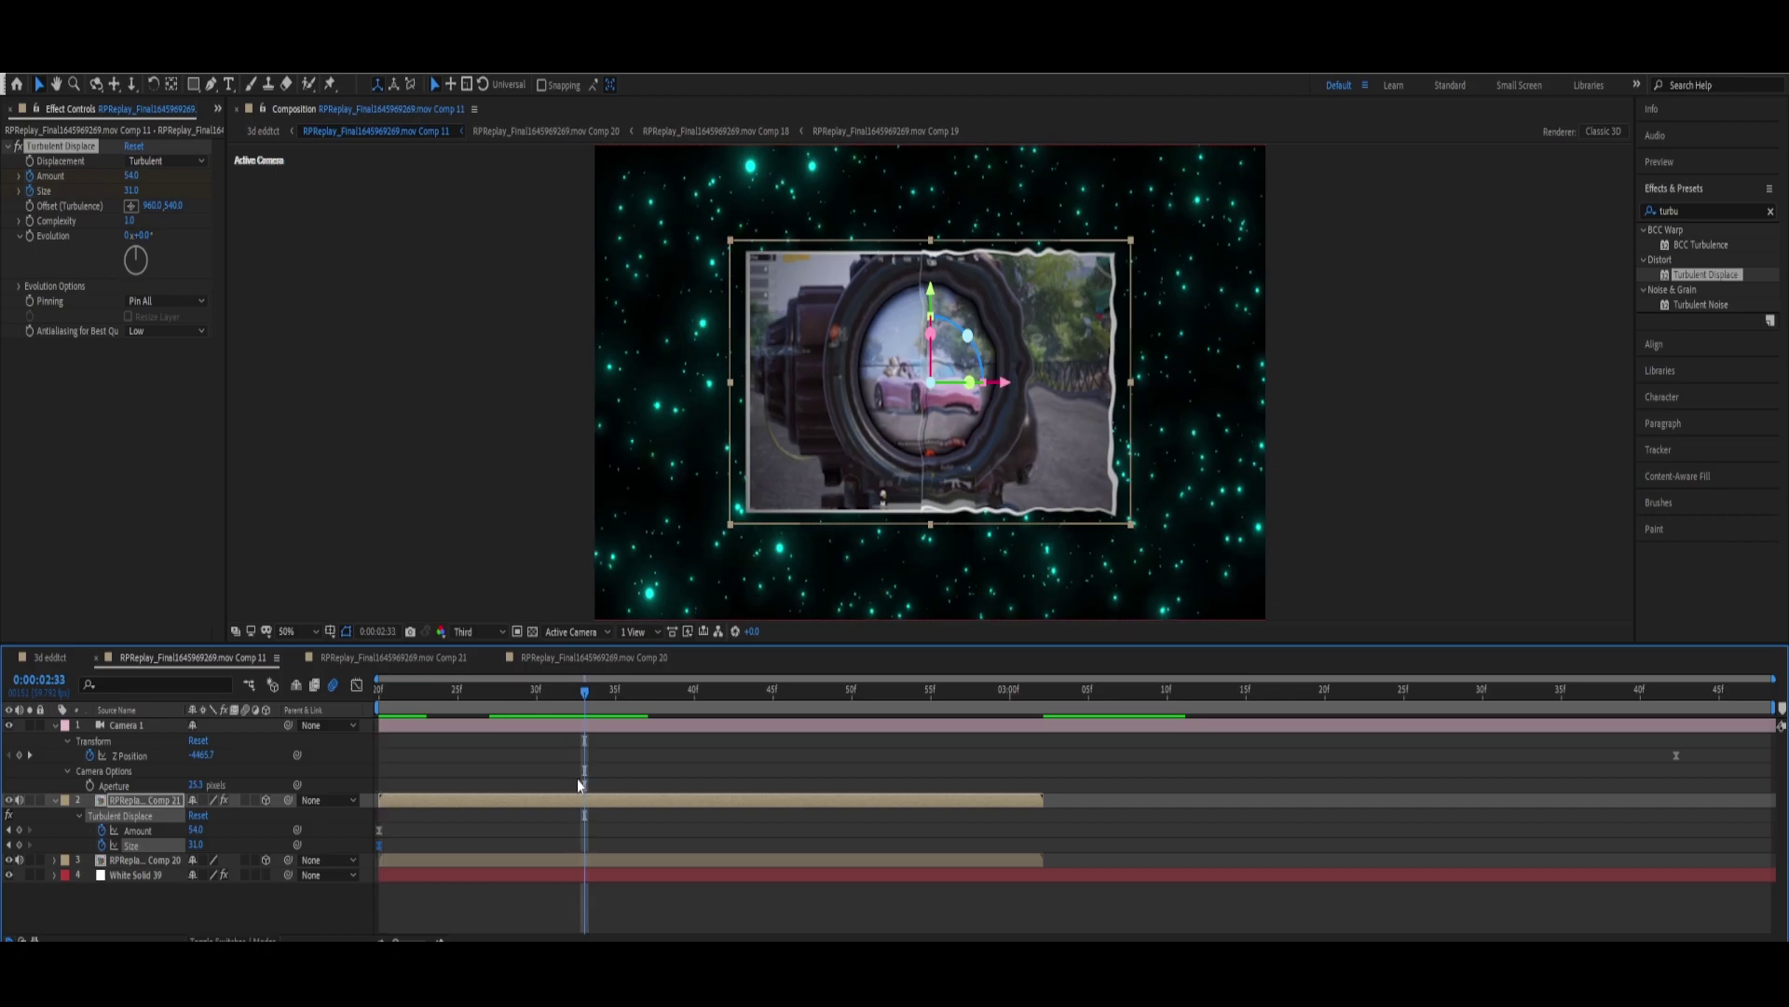
pyautogui.click(131, 175)
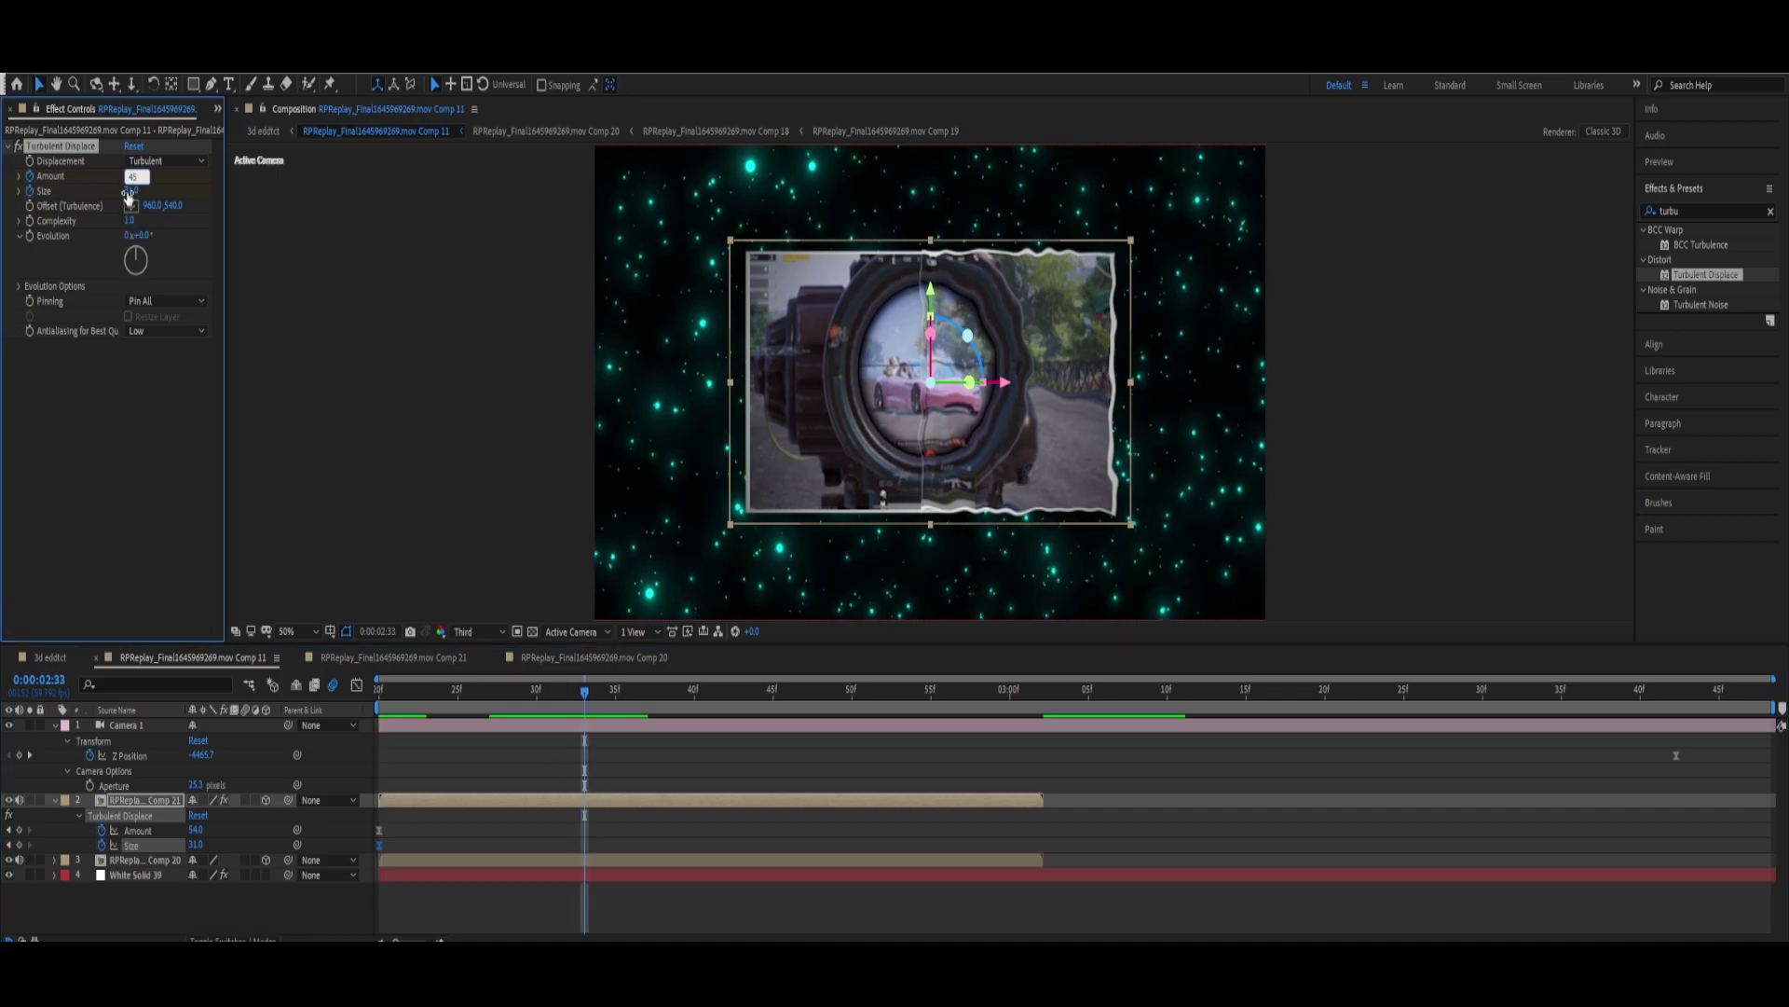
pyautogui.click(130, 191)
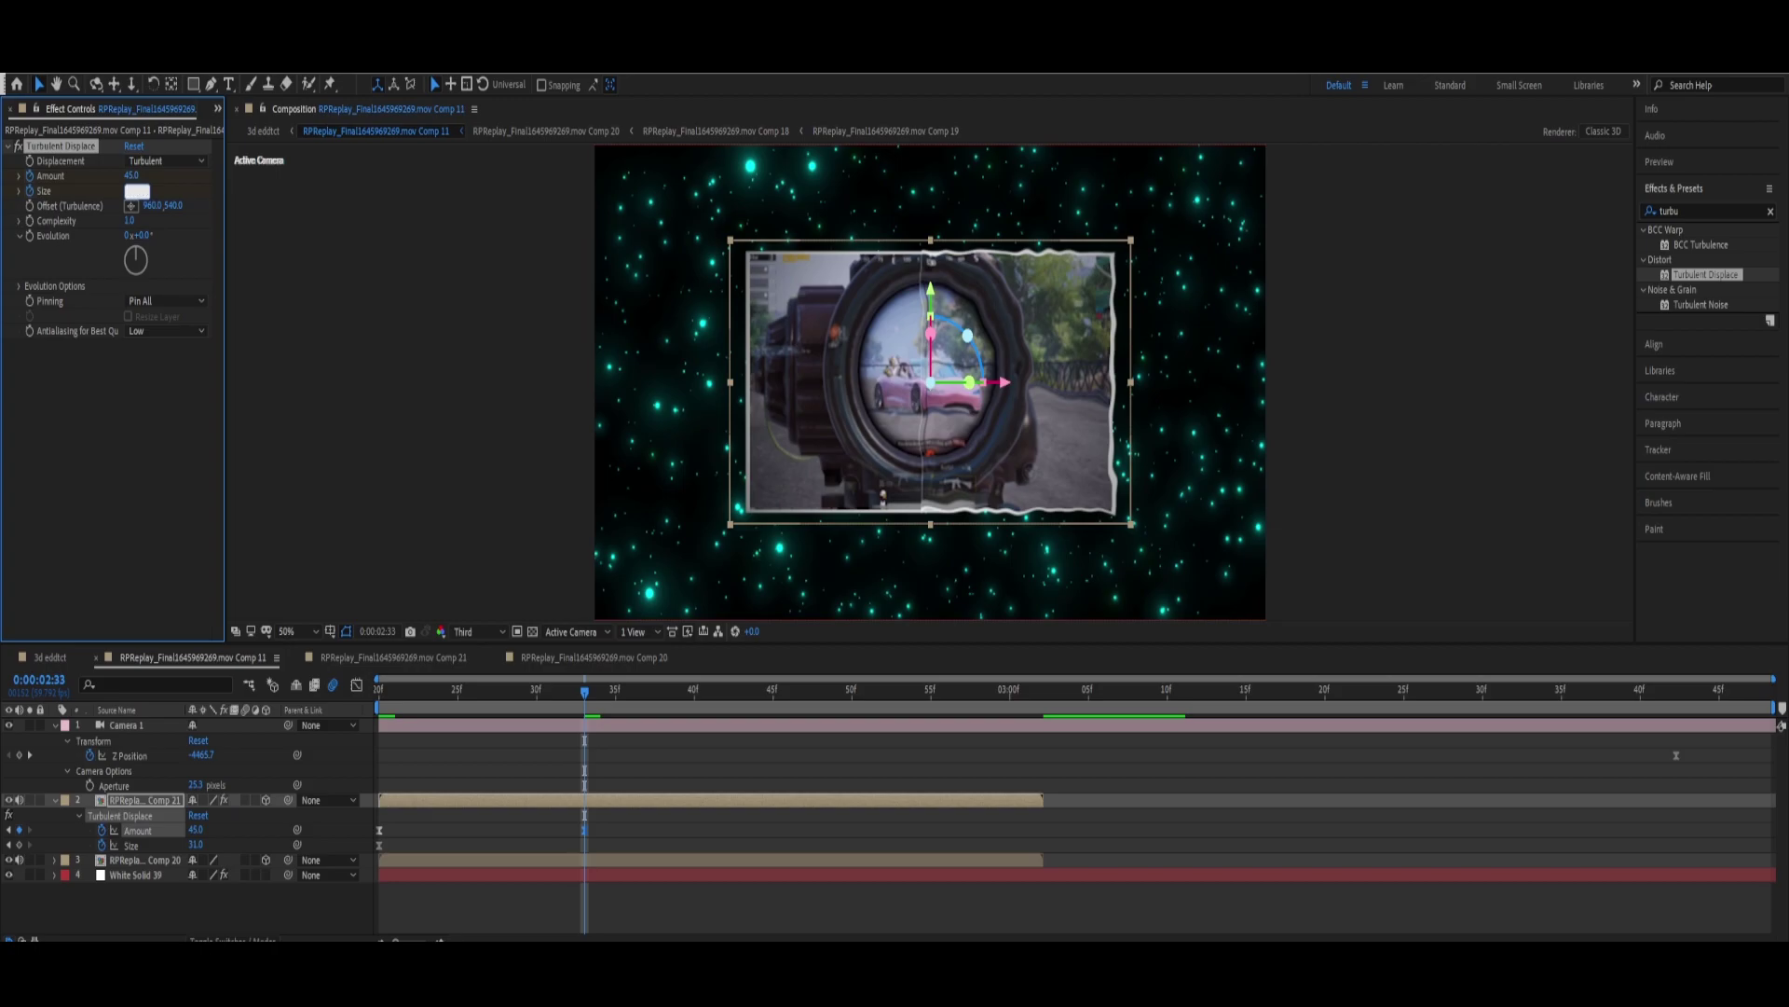
pyautogui.write('150')
pyautogui.press('Return')
pyautogui.press('space')
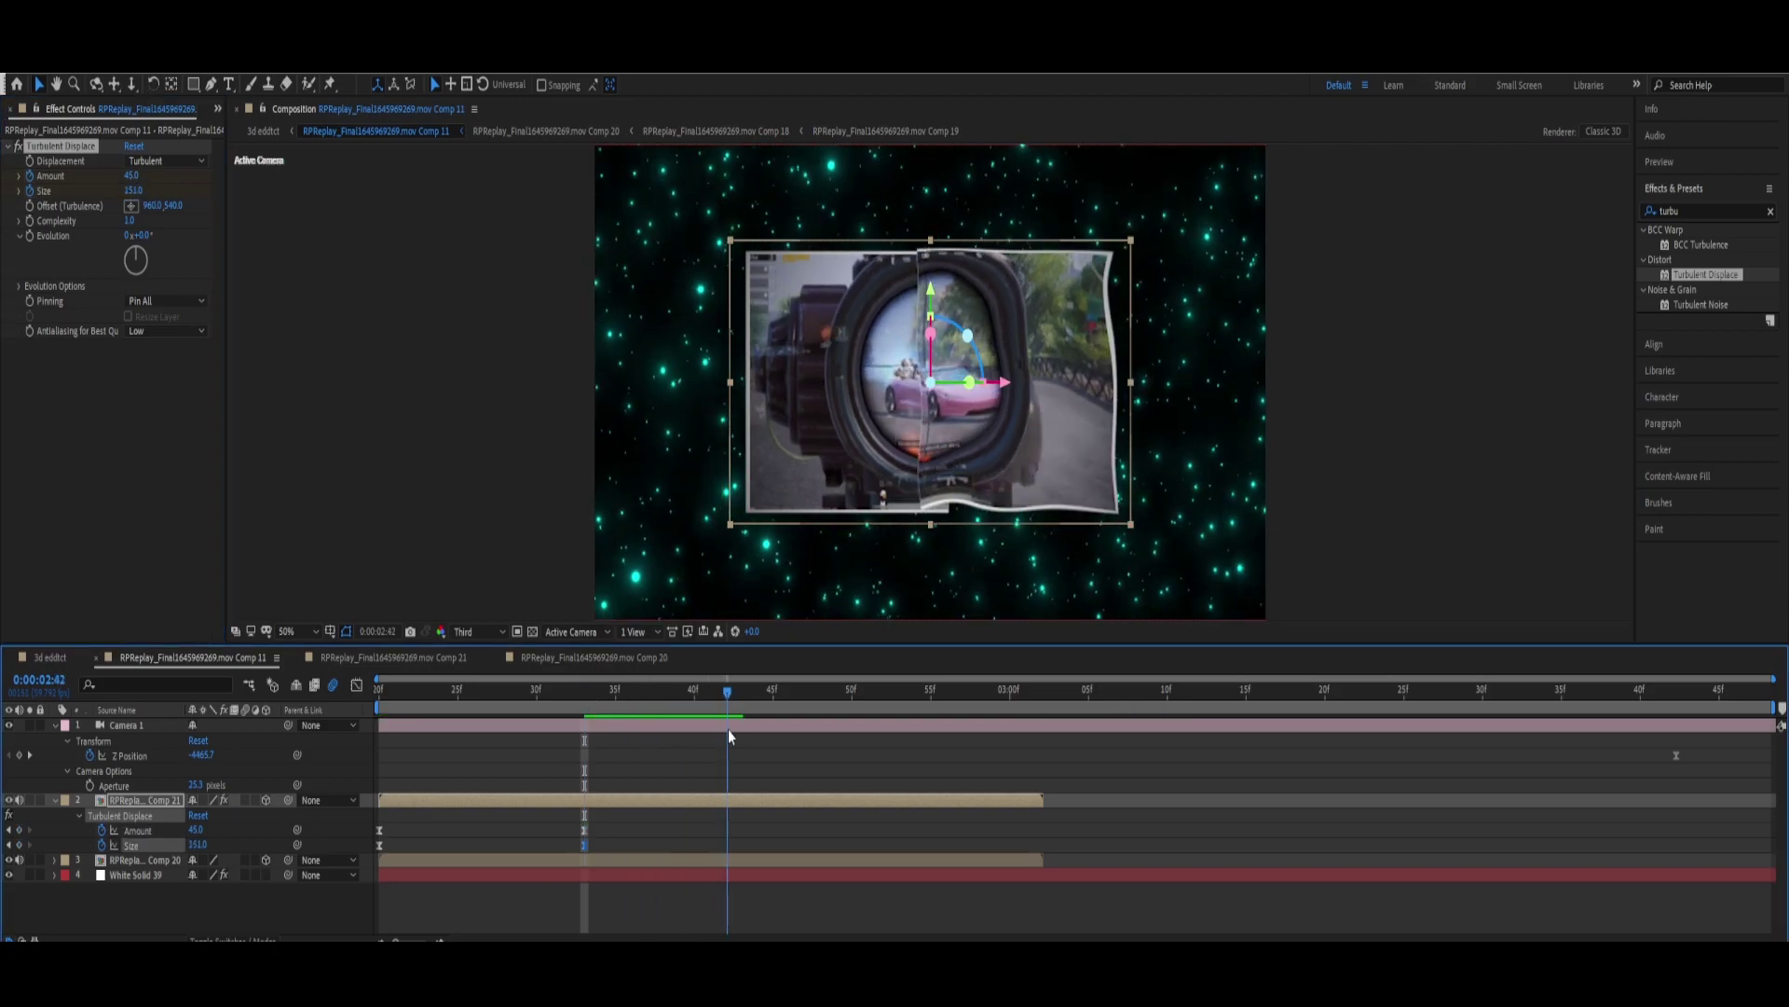
# Step: At 2:45, keyframe Turbulent Displace Amount 46 and Size 75
pyautogui.click(132, 177)
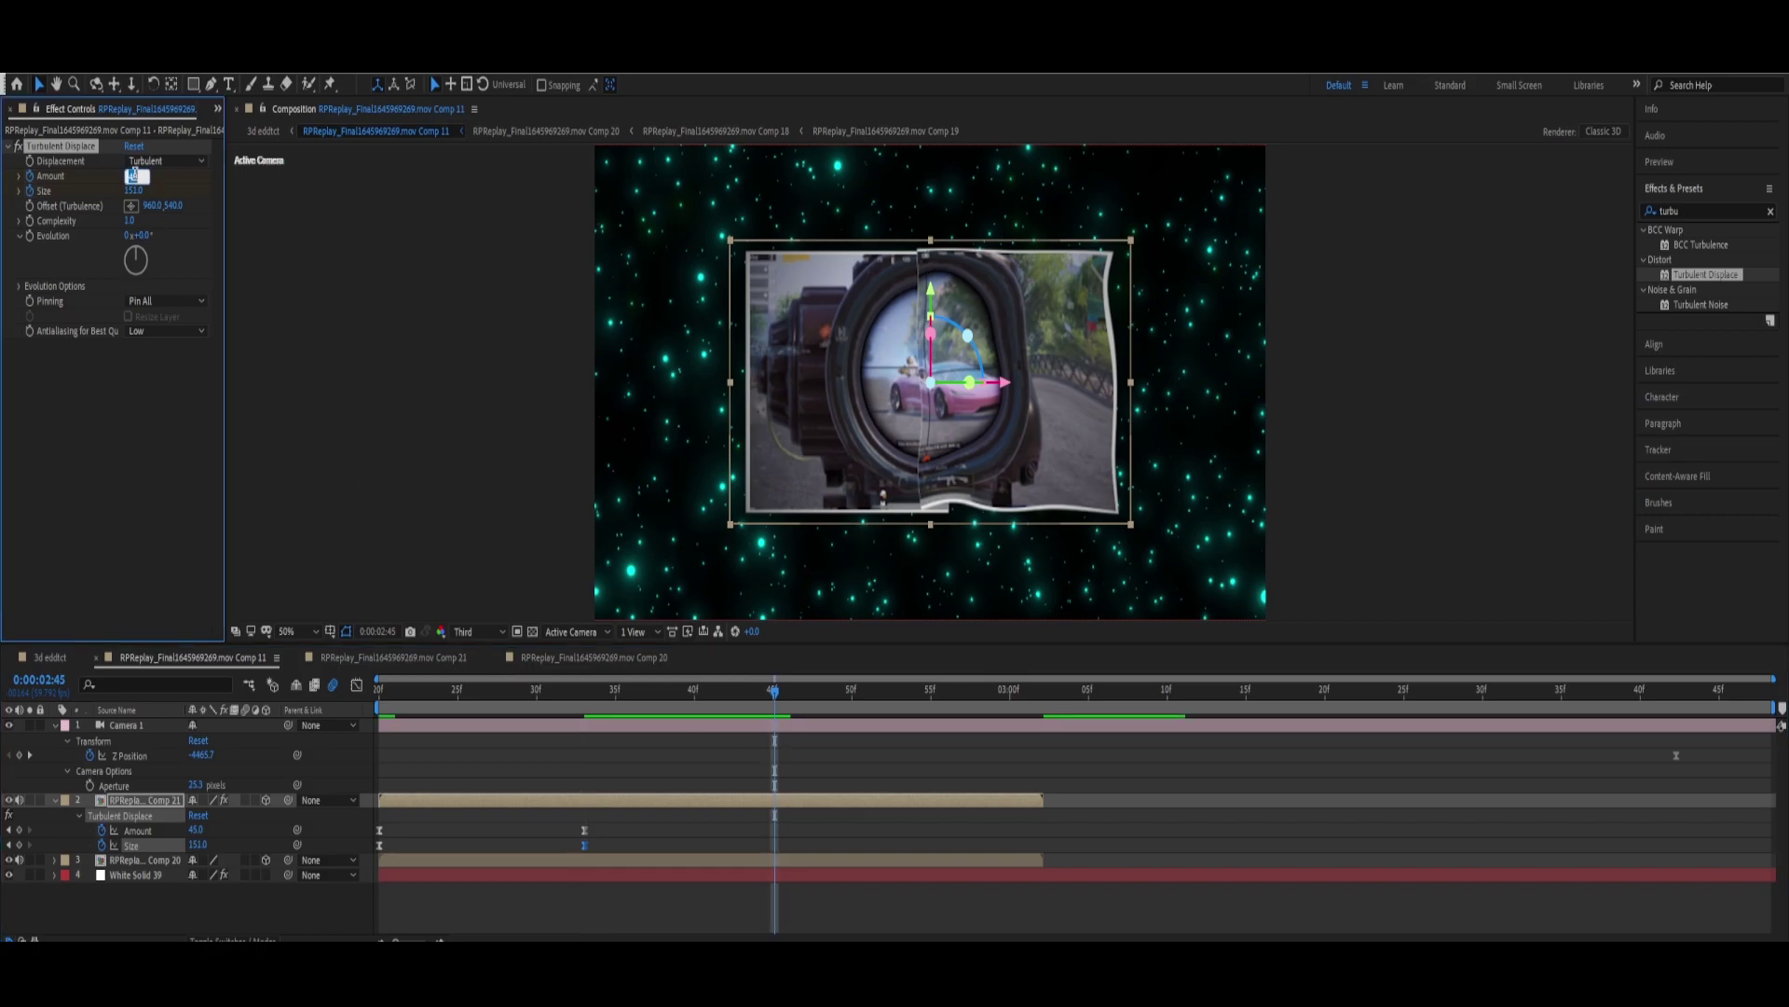
pyautogui.press('Tab')
pyautogui.write('75')
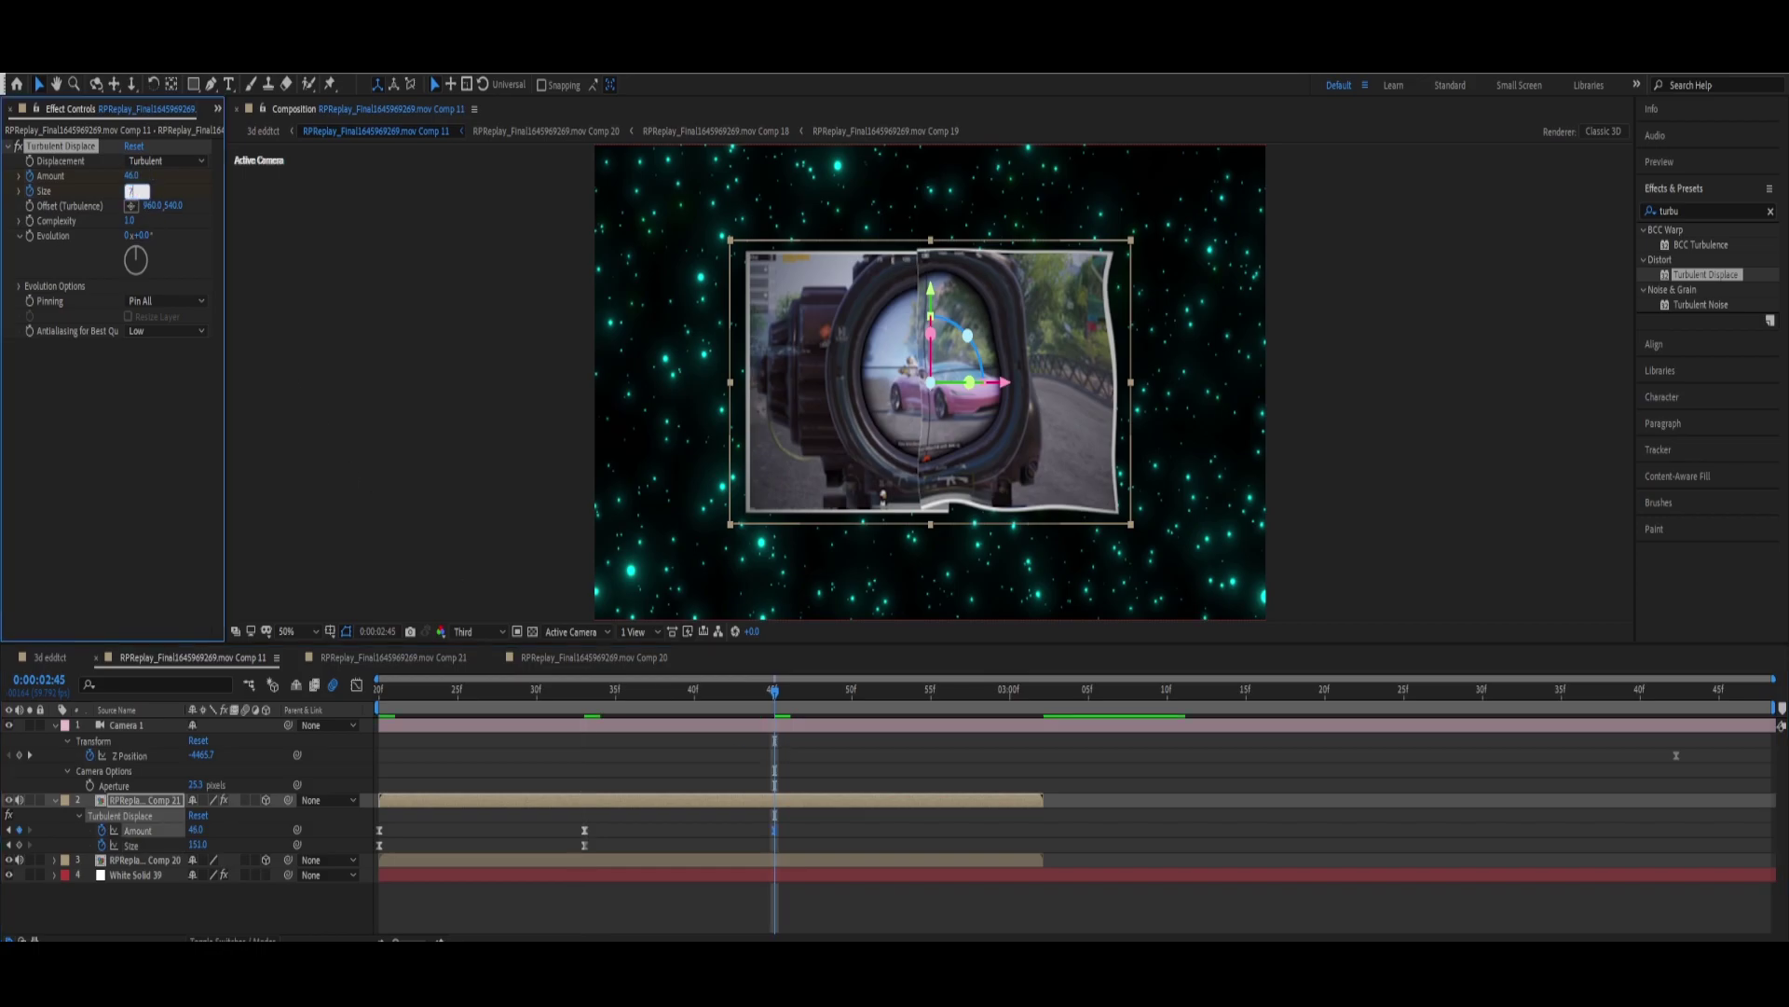
pyautogui.press('Return')
pyautogui.press('space')
# Step: At 3:02, keyframe Turbulent Displace Amount 0 and Size 380
pyautogui.click(1034, 772)
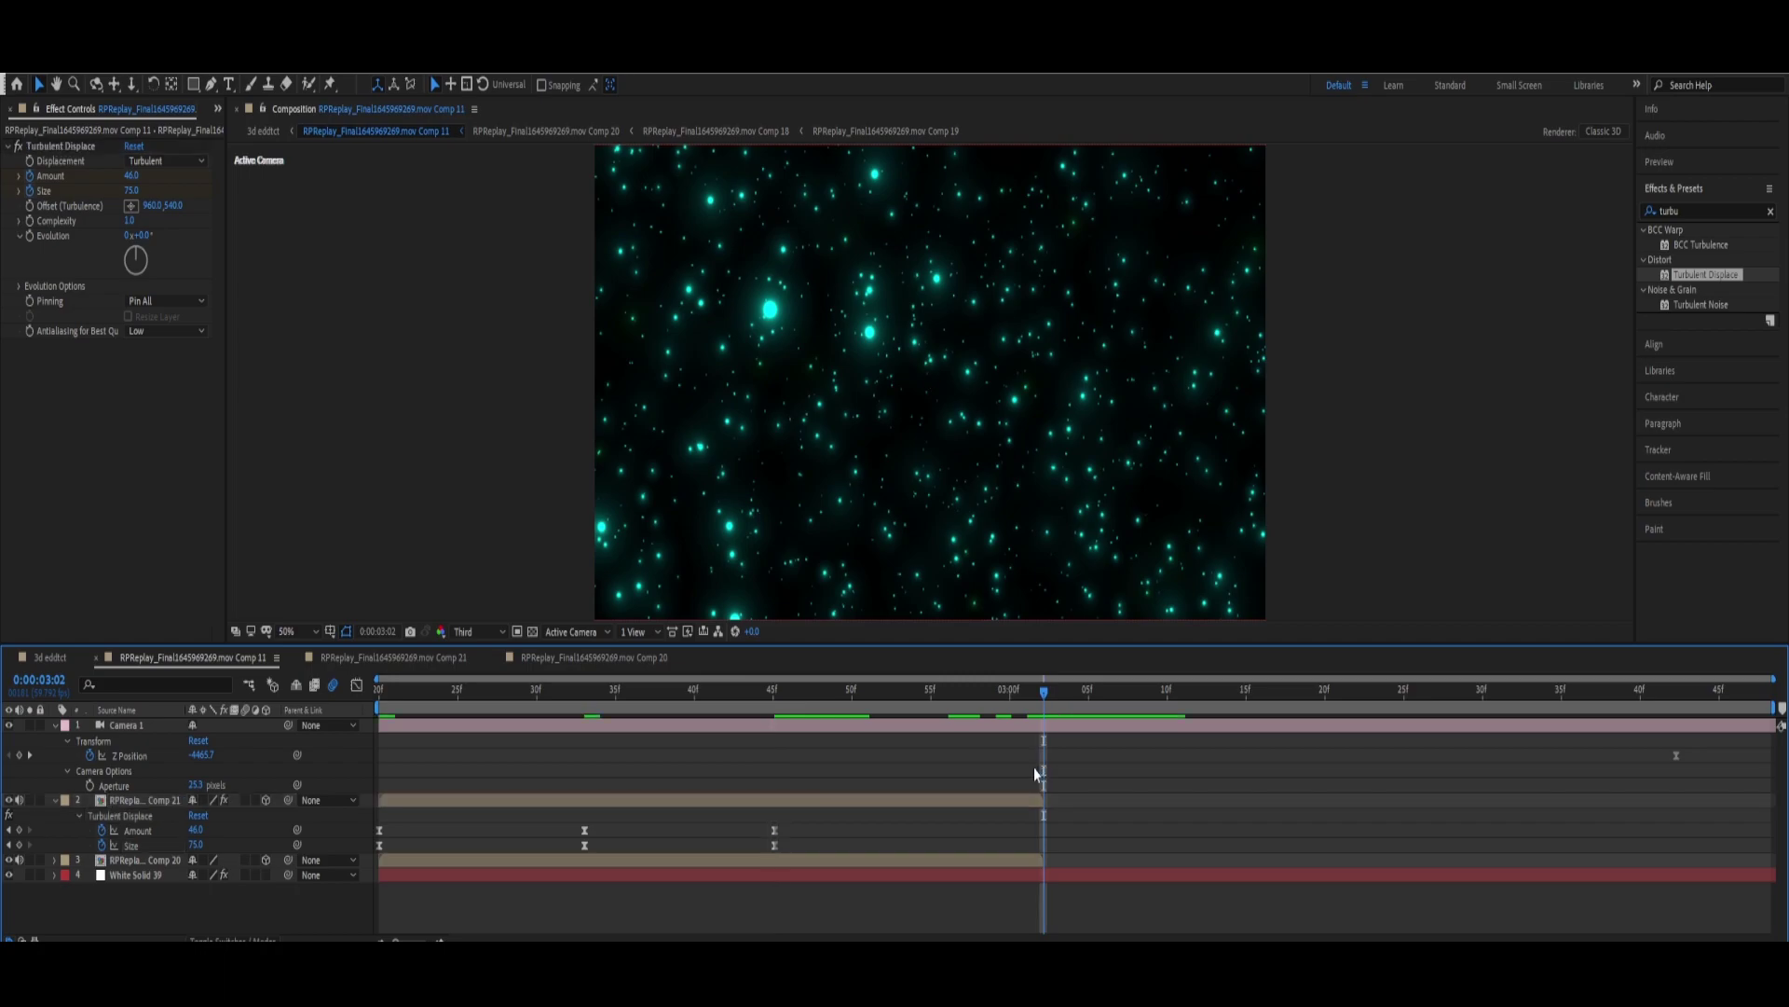
pyautogui.click(132, 175)
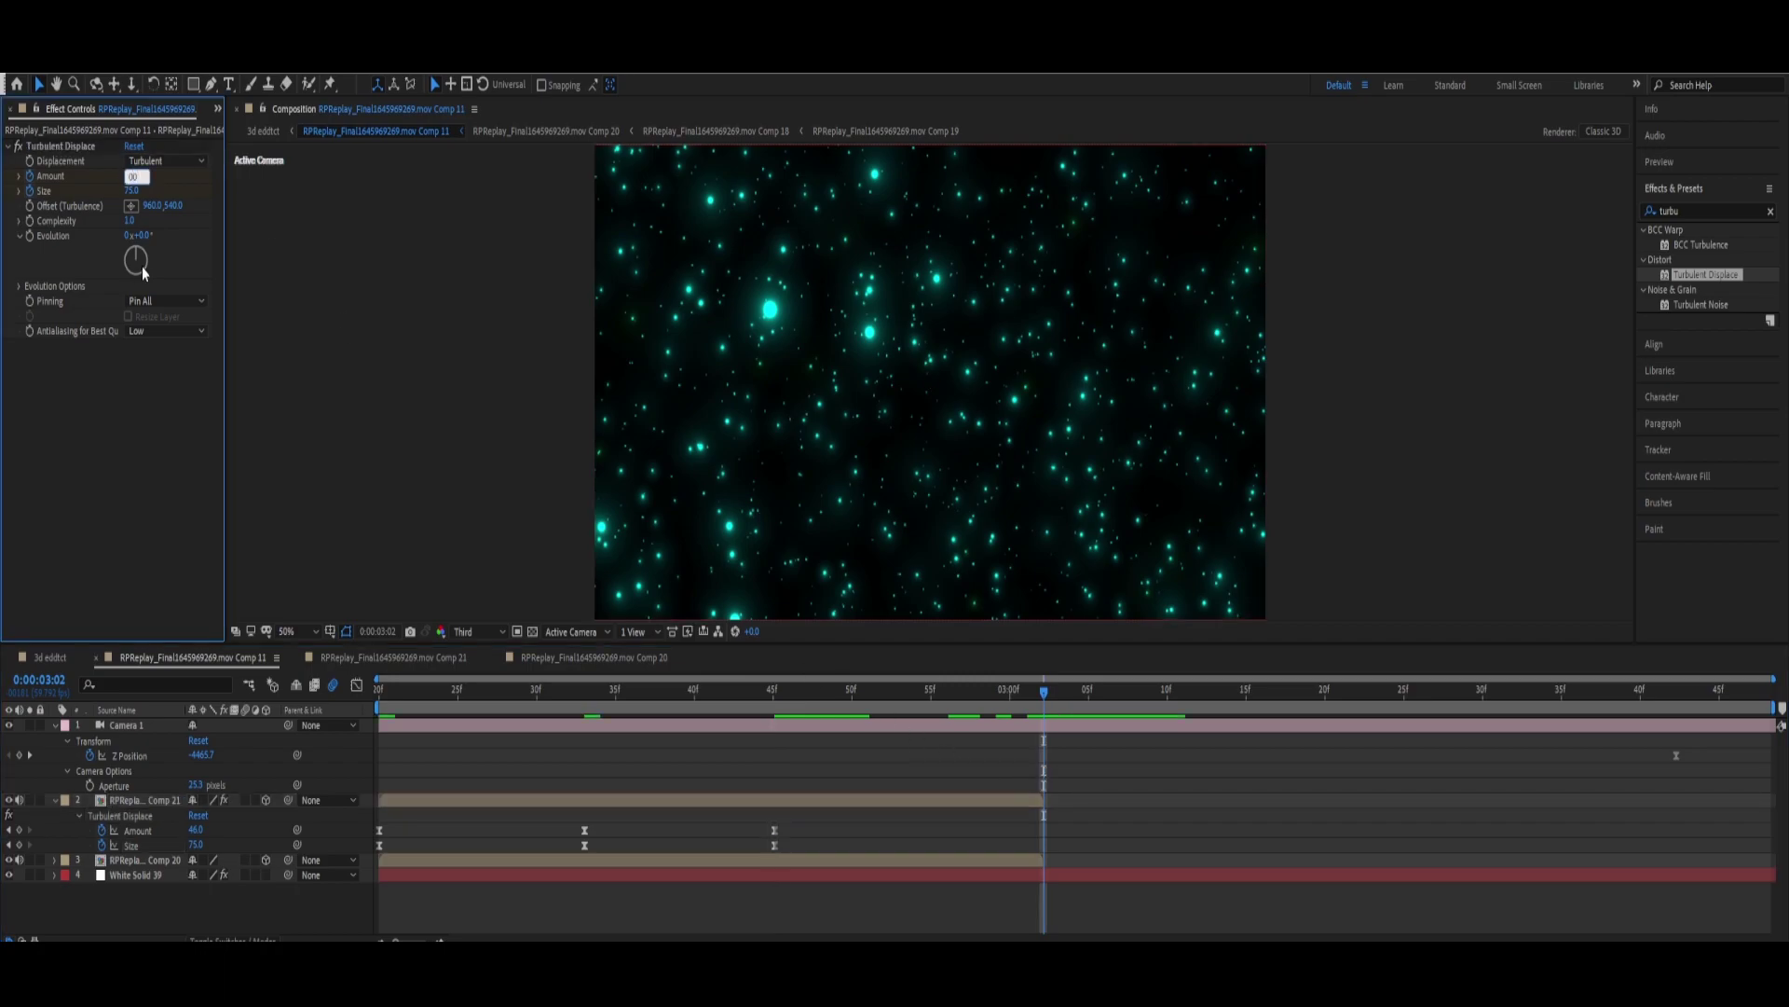
pyautogui.press('Tab')
pyautogui.write('80')
pyautogui.press('Return')
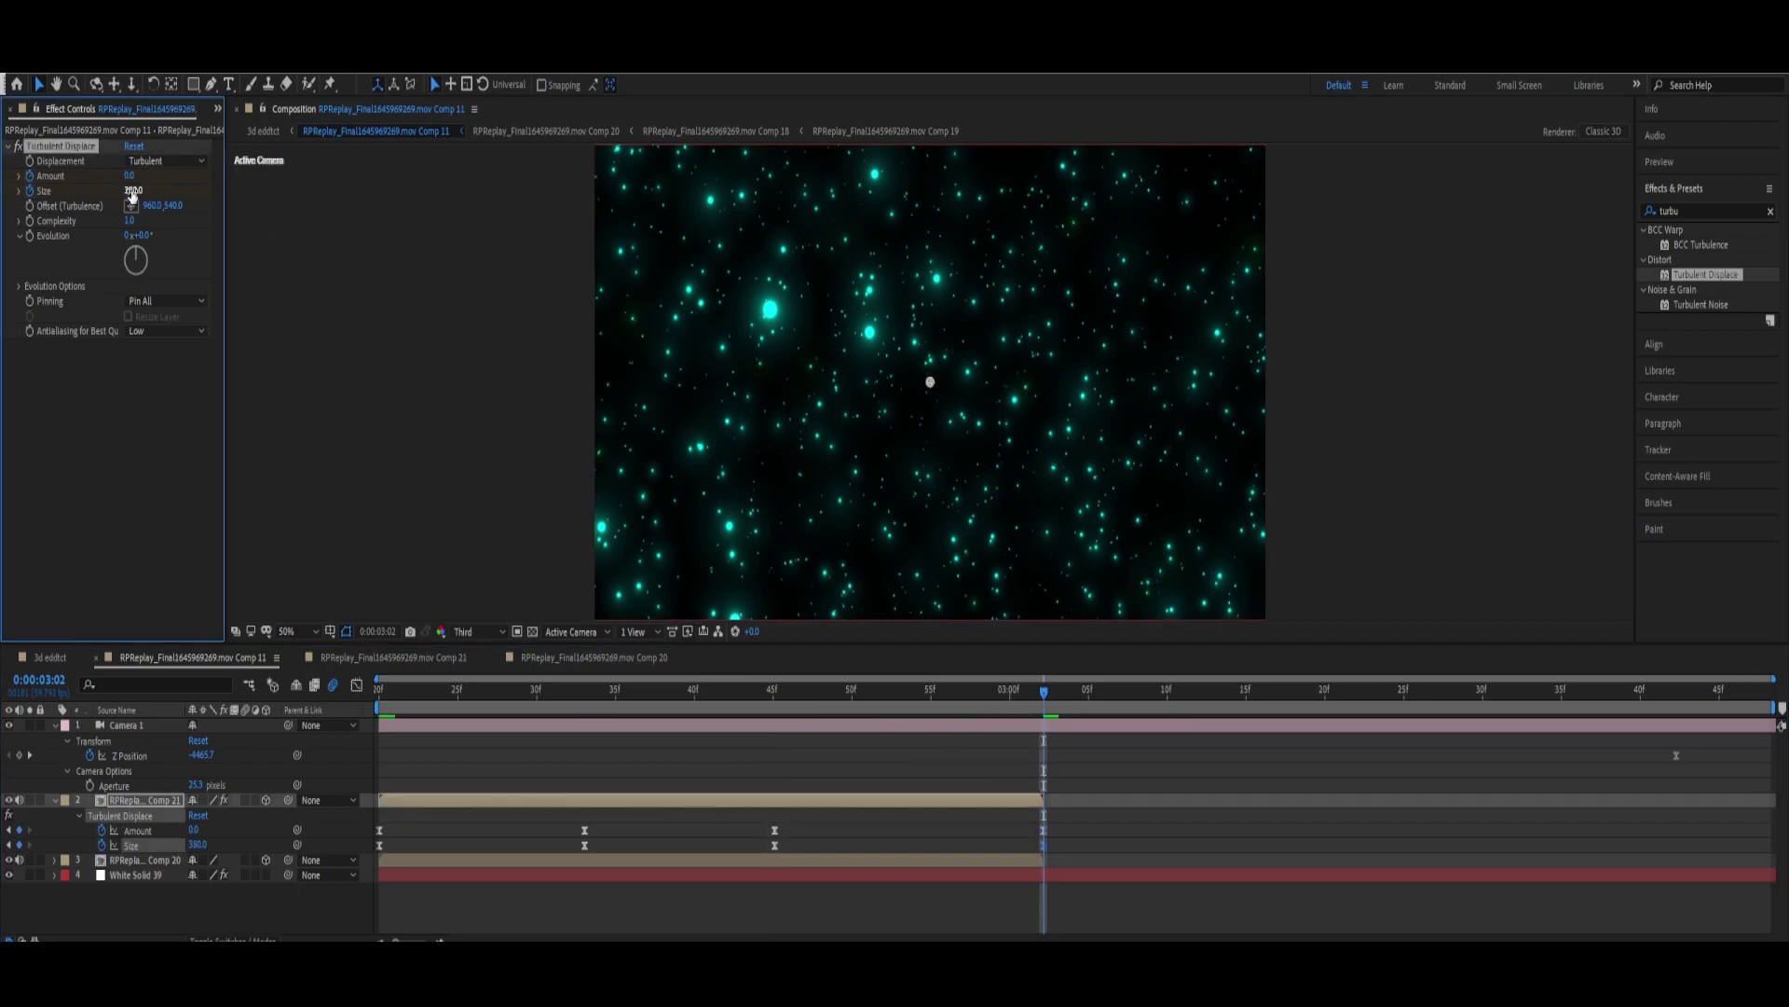
# Step: Preview the displacement animation from the start and collapse the Camera 1 layer
pyautogui.moveTo(1044, 691); pyautogui.dragTo(616, 691)
pyautogui.press('Home')
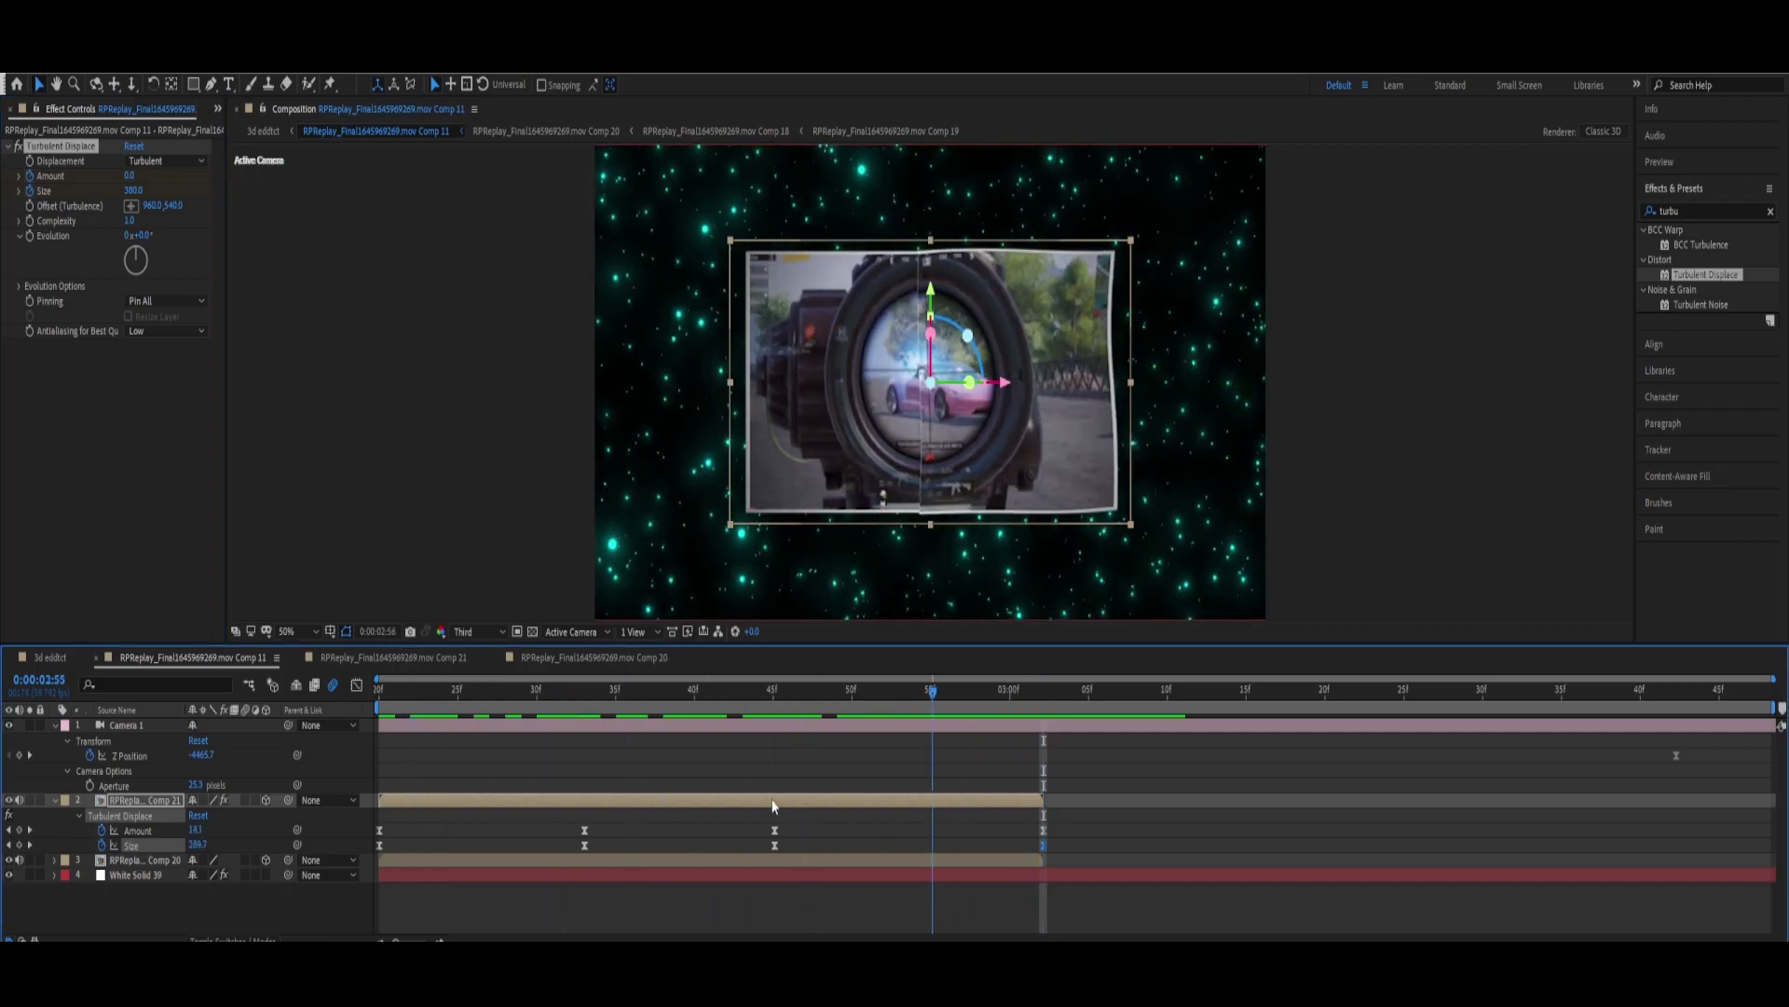
pyautogui.moveTo(1072, 823); pyautogui.dragTo(438, 855)
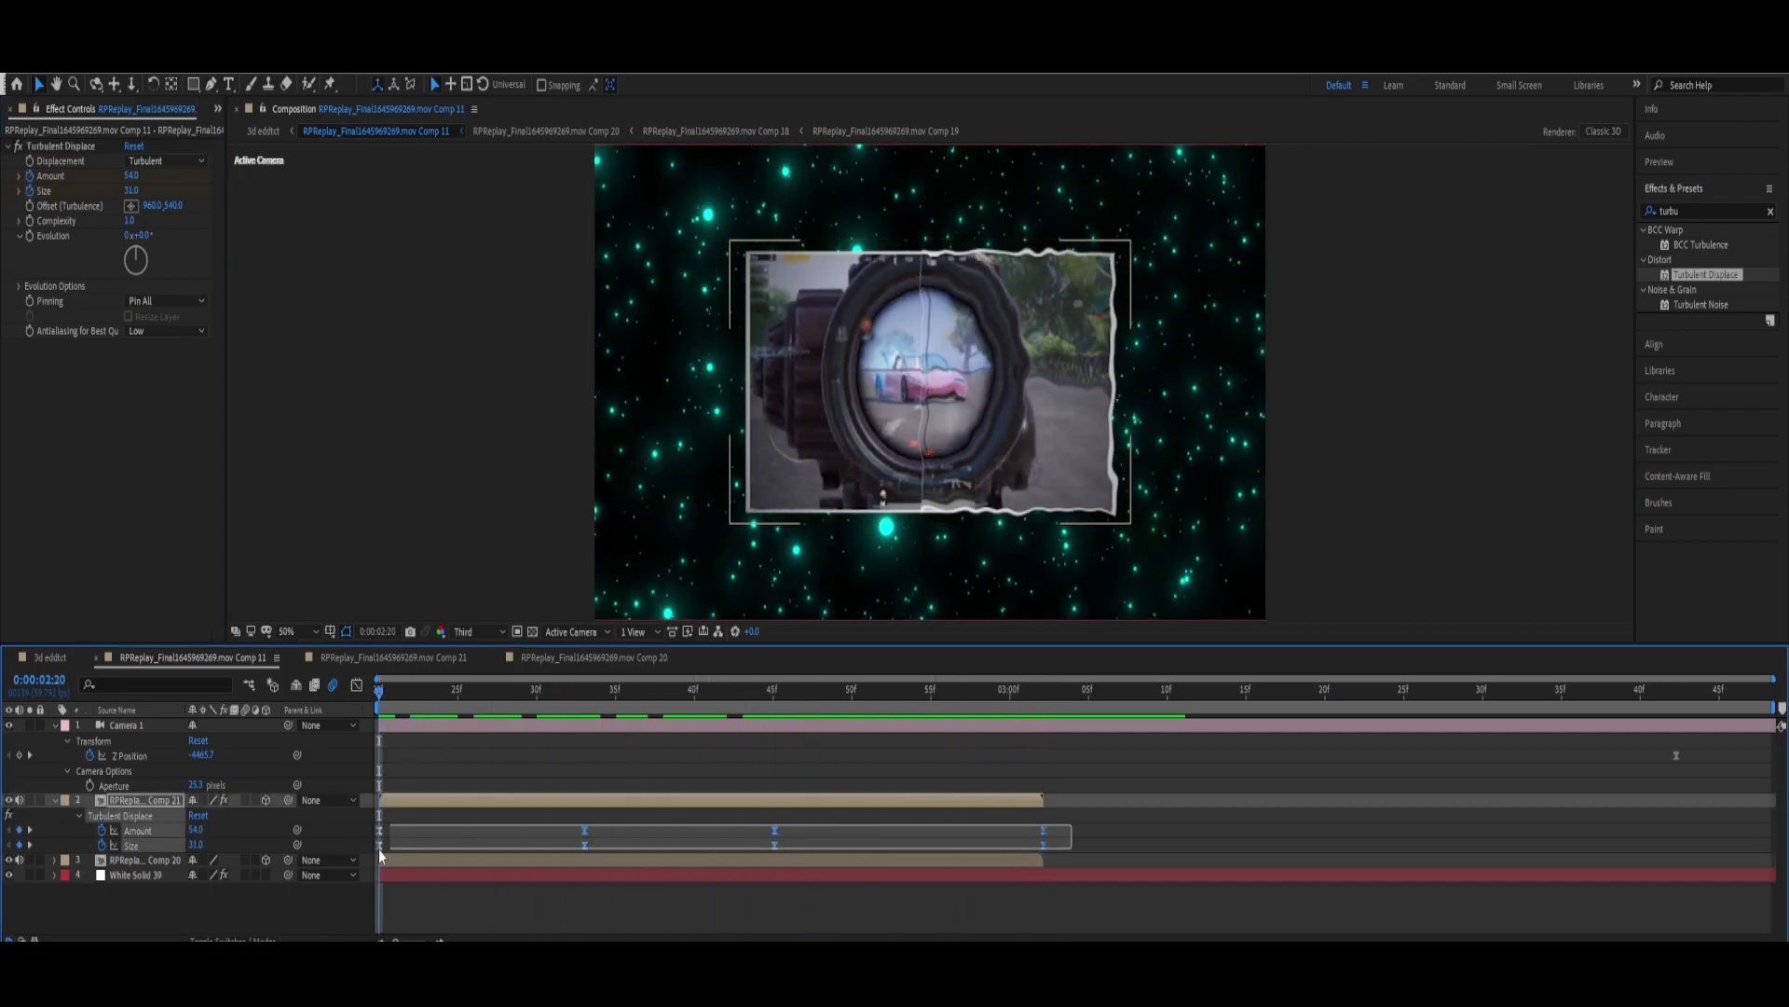
pyautogui.click(425, 860)
pyautogui.press('space')
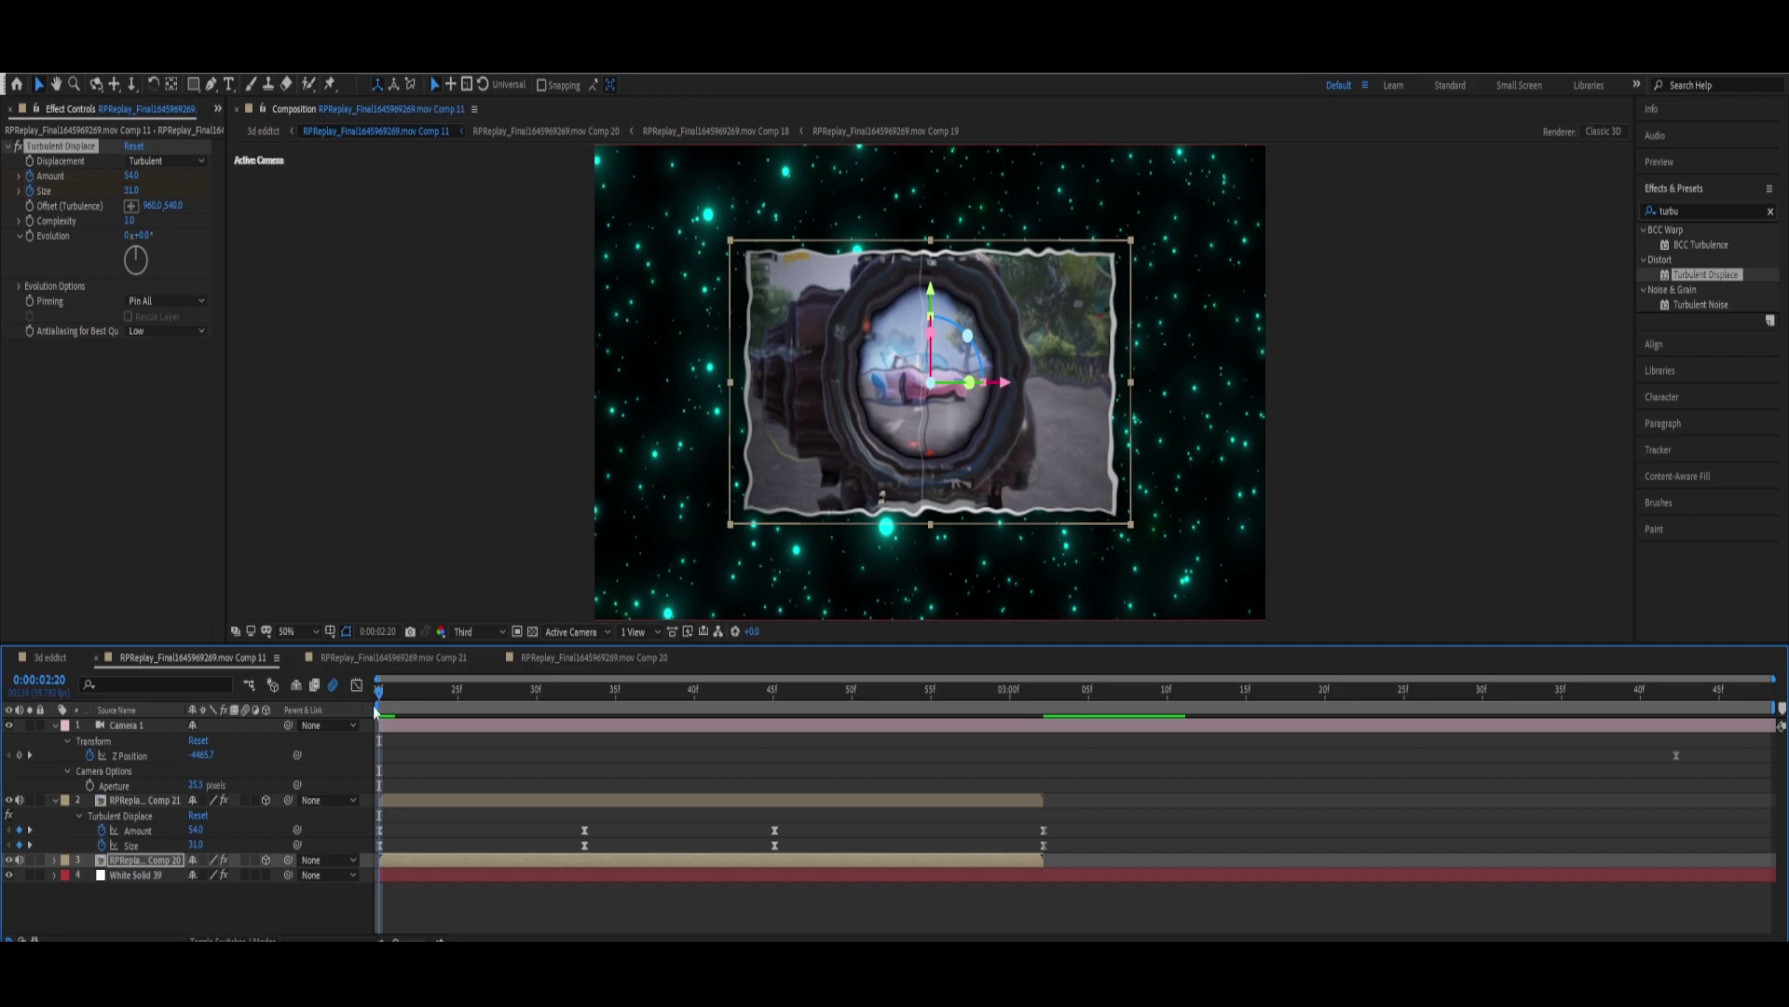
pyautogui.press('space')
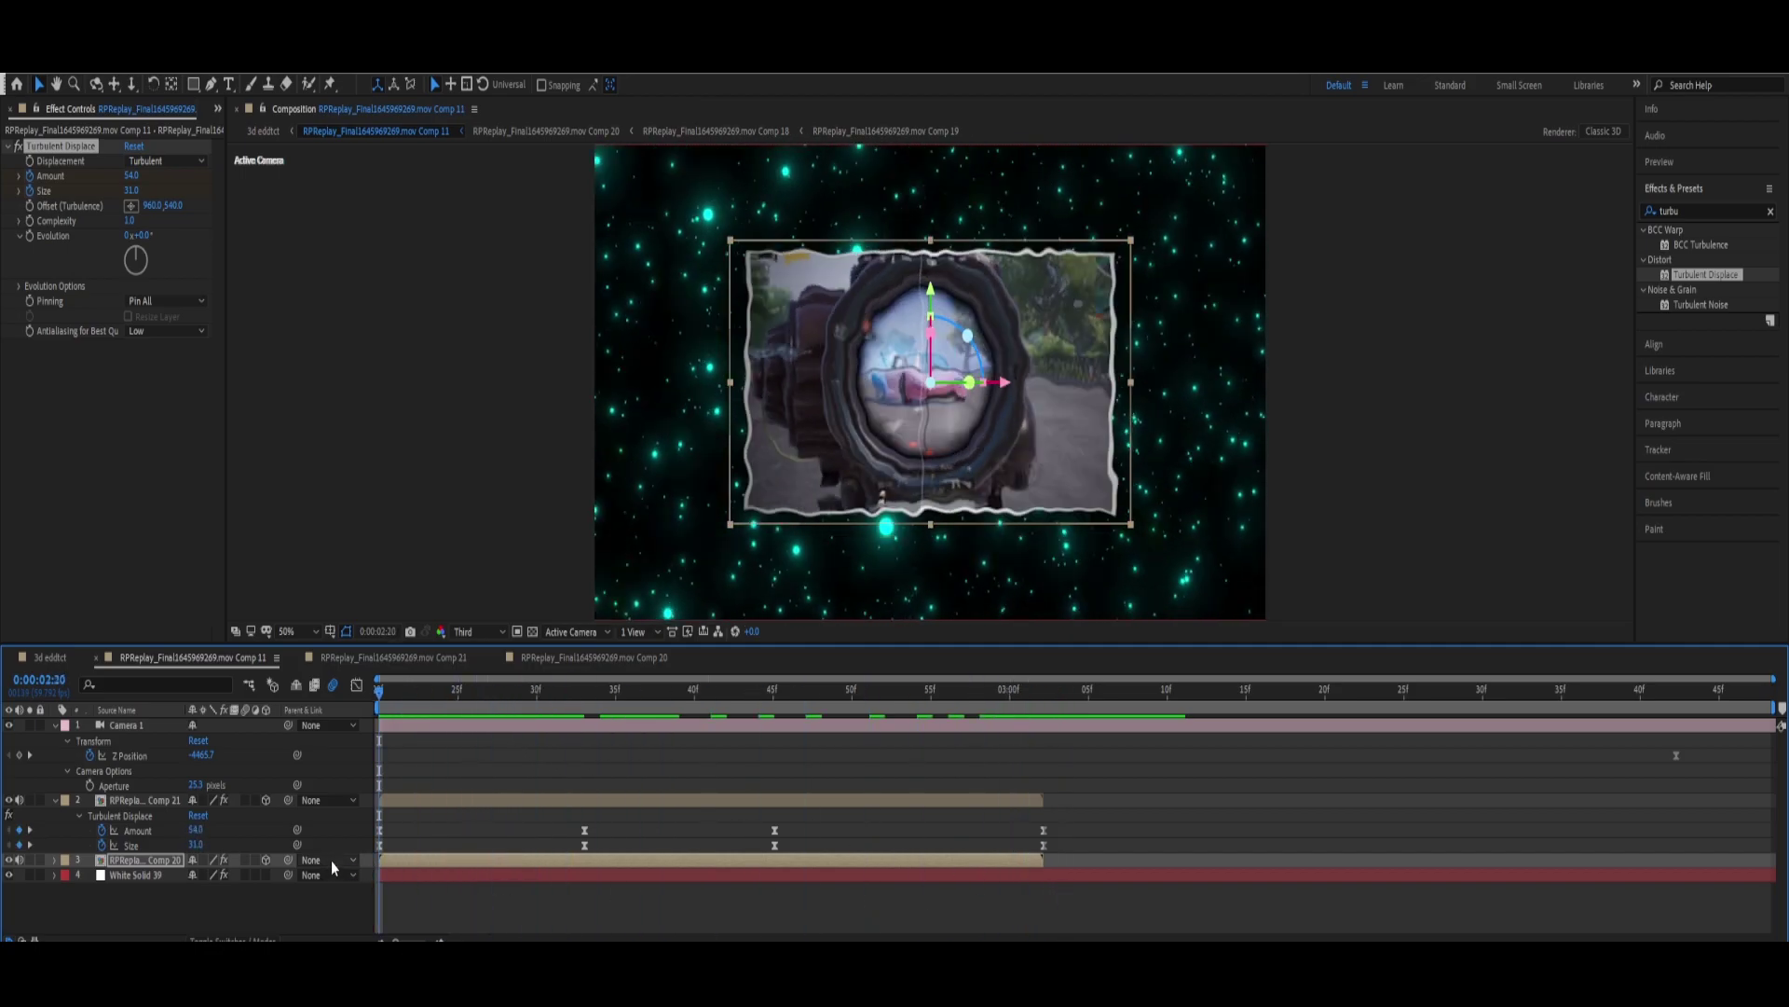
pyautogui.click(54, 726)
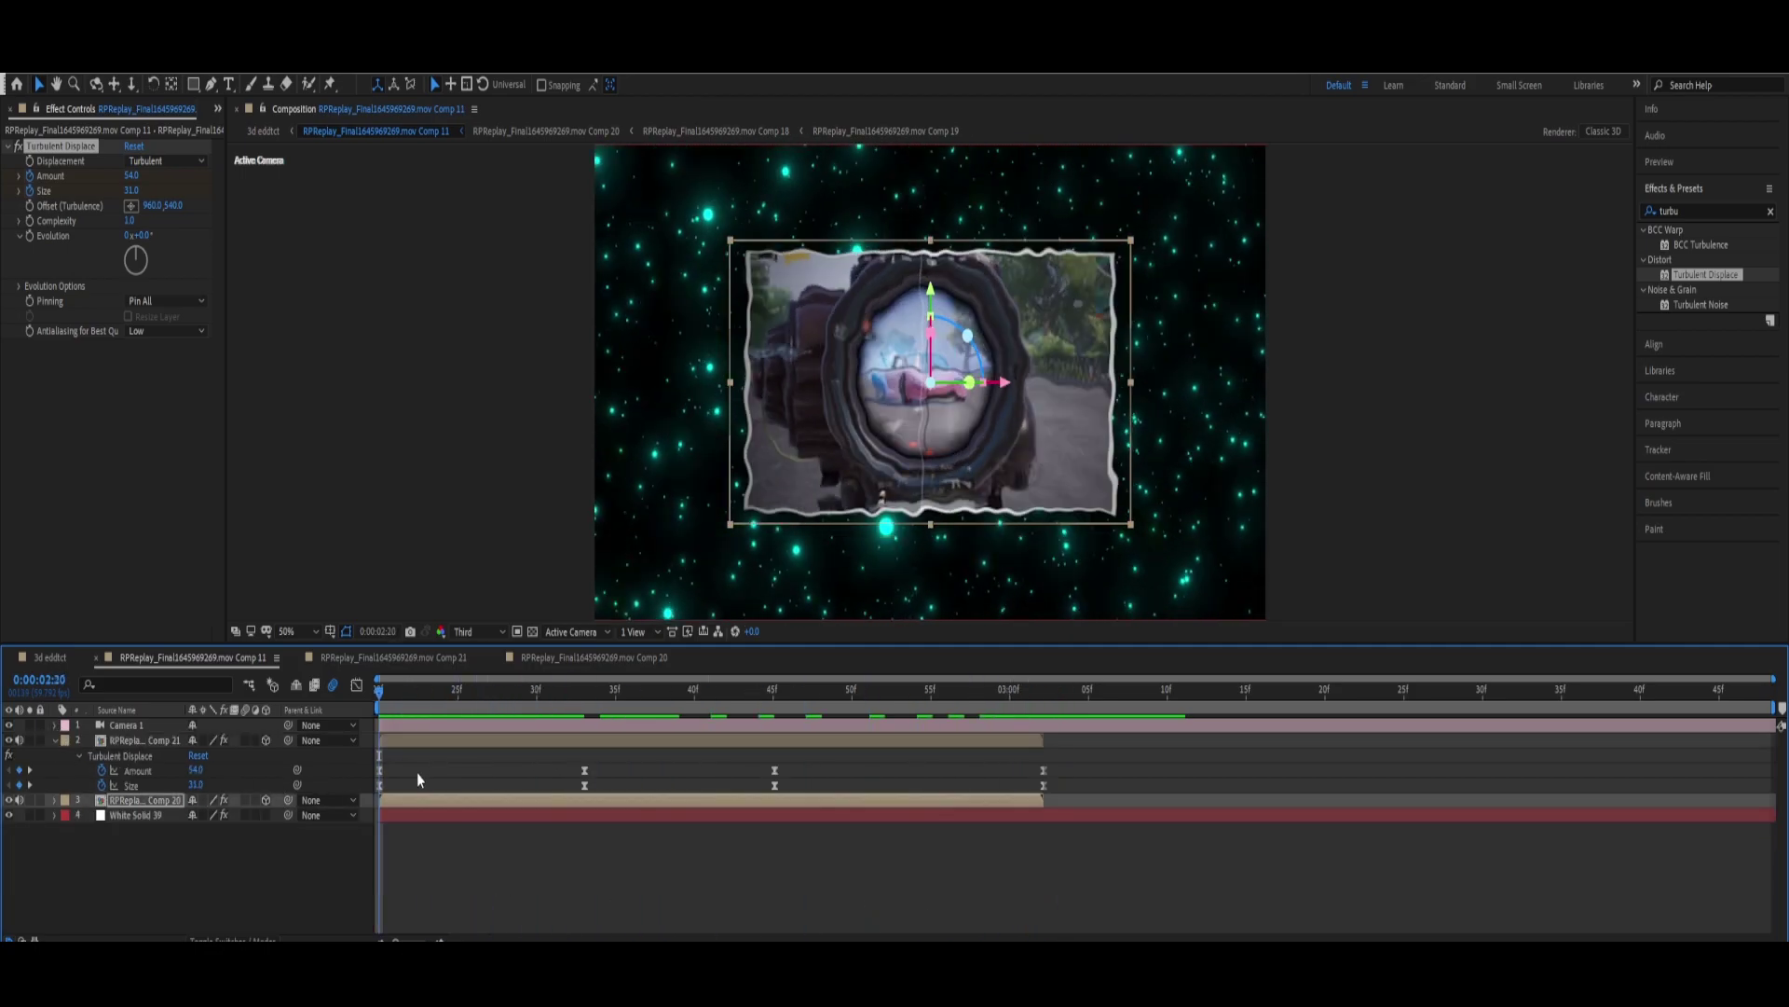
# Step: Separate the gameplay clip's Position into individual X, Y and Z dimensions
pyautogui.click(54, 800)
pyautogui.click(69, 751)
pyautogui.click(65, 803)
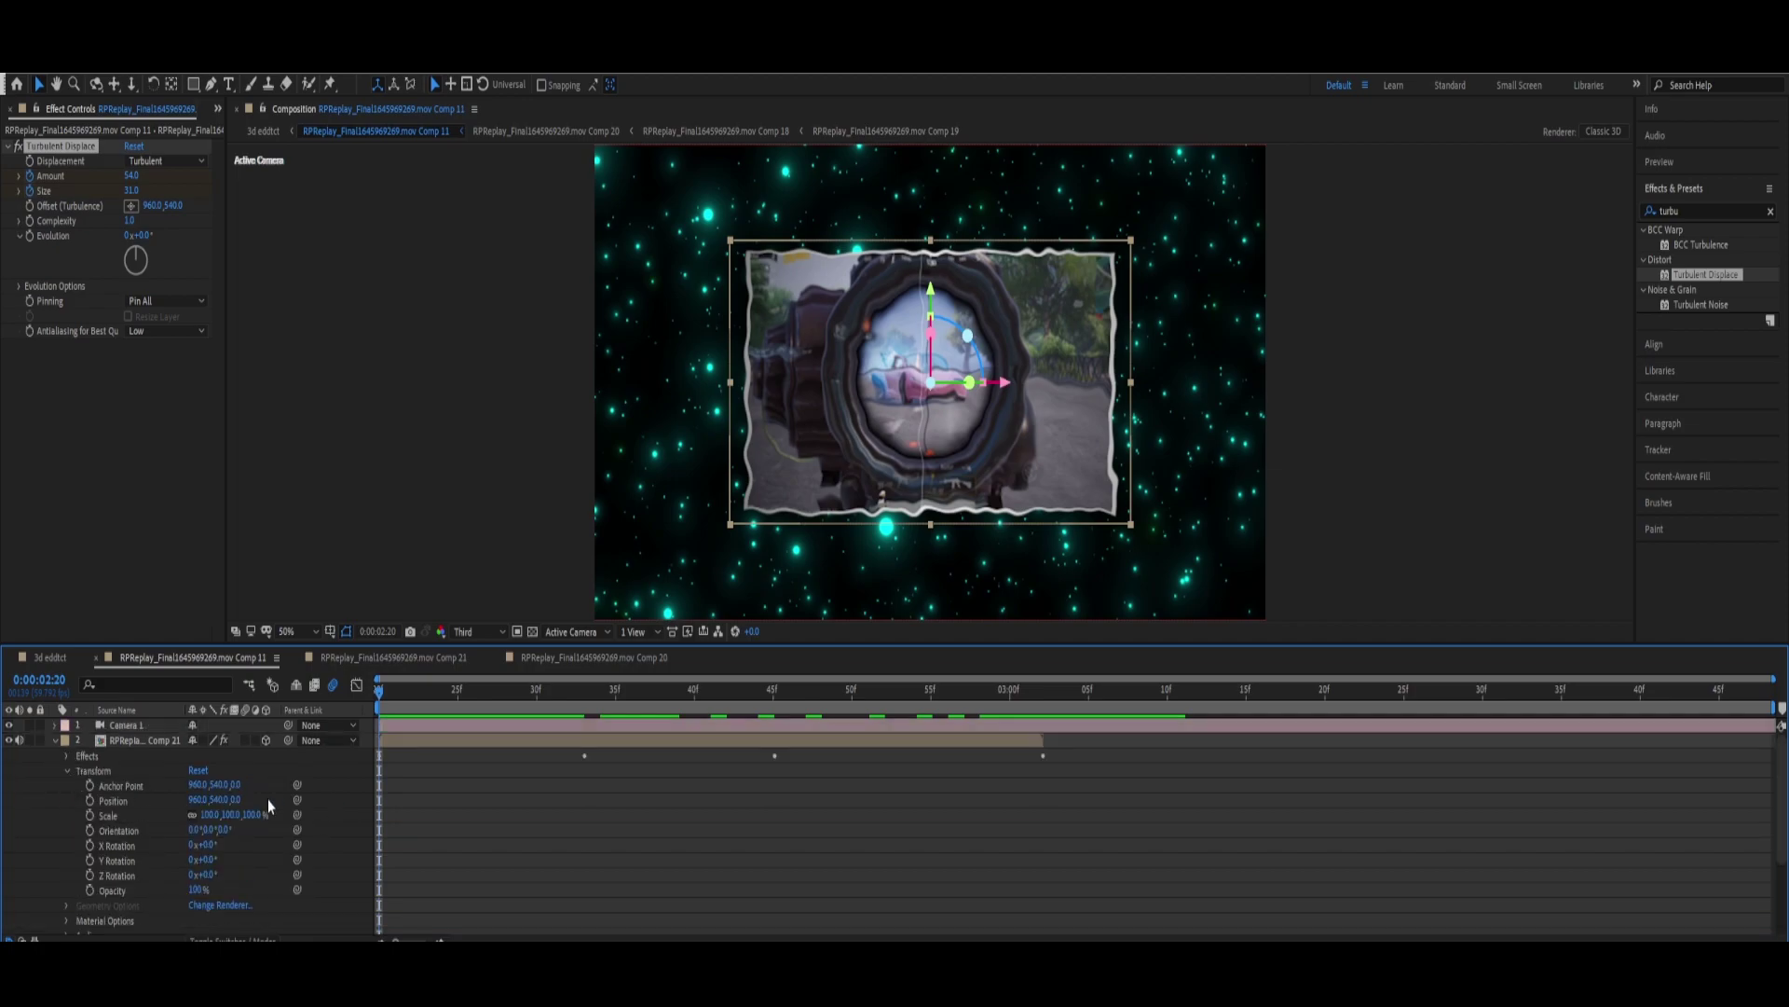
pyautogui.rightClick(266, 798)
pyautogui.click(200, 639)
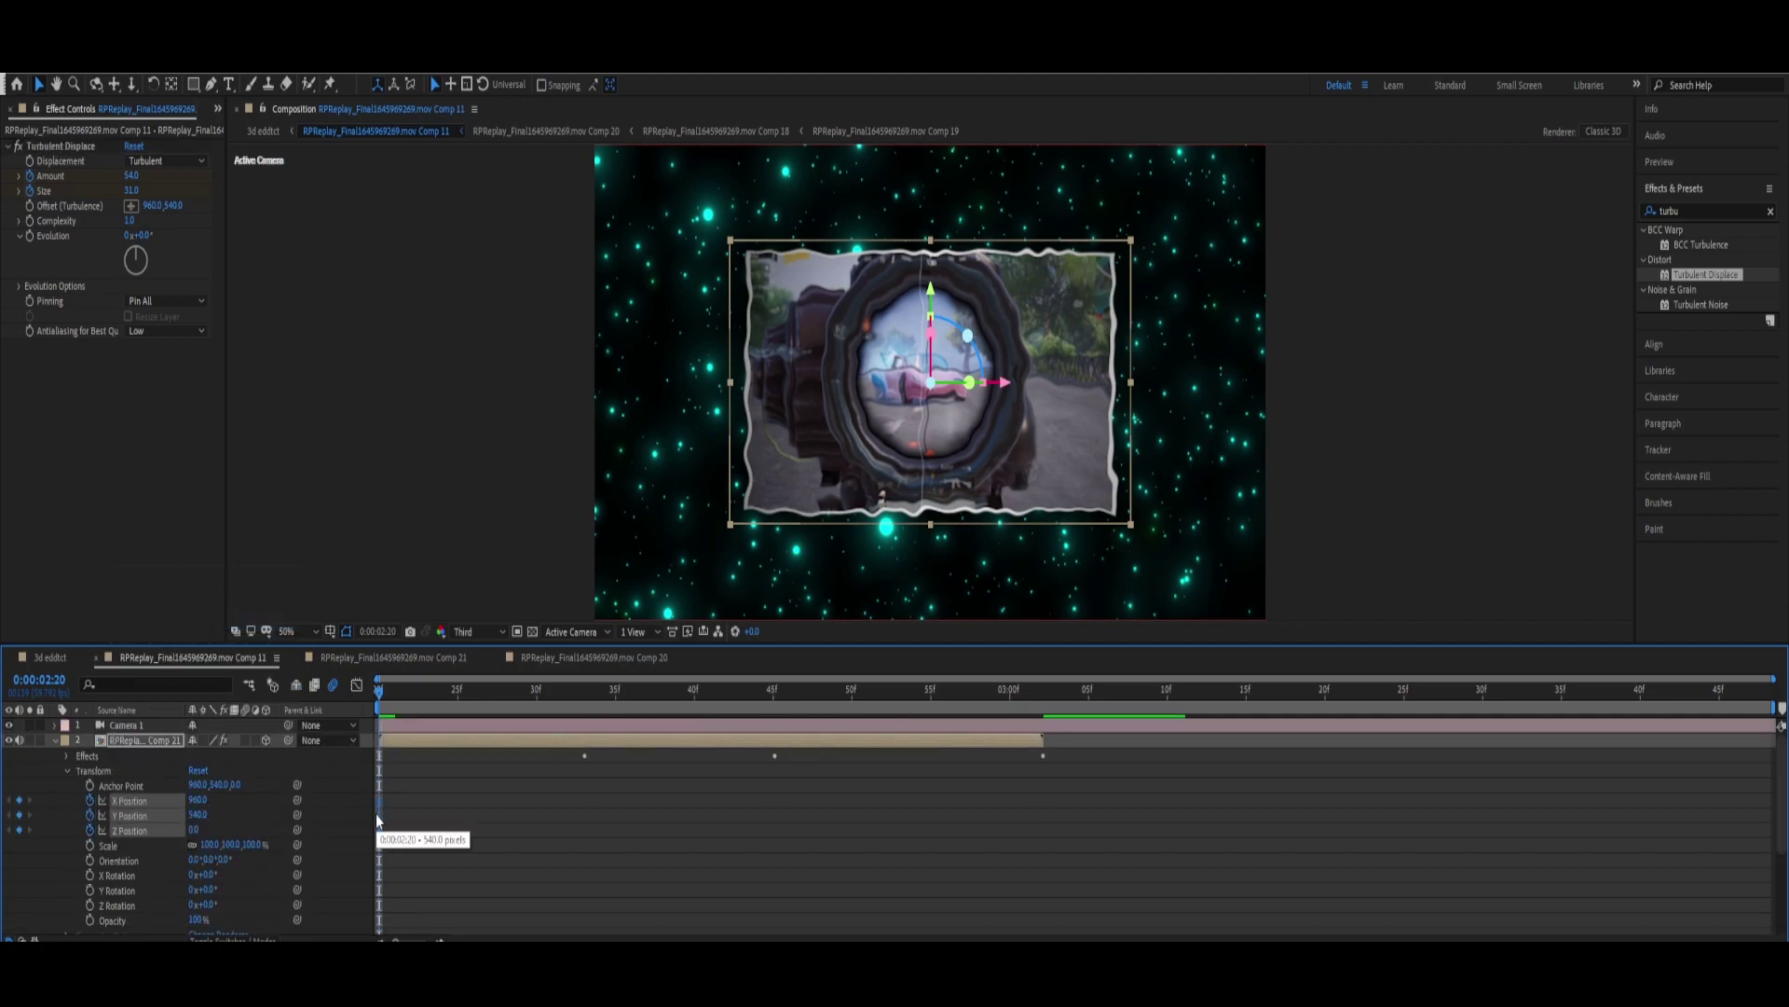
# Step: Keyframe Y Position from 553 up to 423, moving the second keyframe later
pyautogui.click(198, 816)
pyautogui.press('Return')
pyautogui.hotkey('shift', 'pagedown')
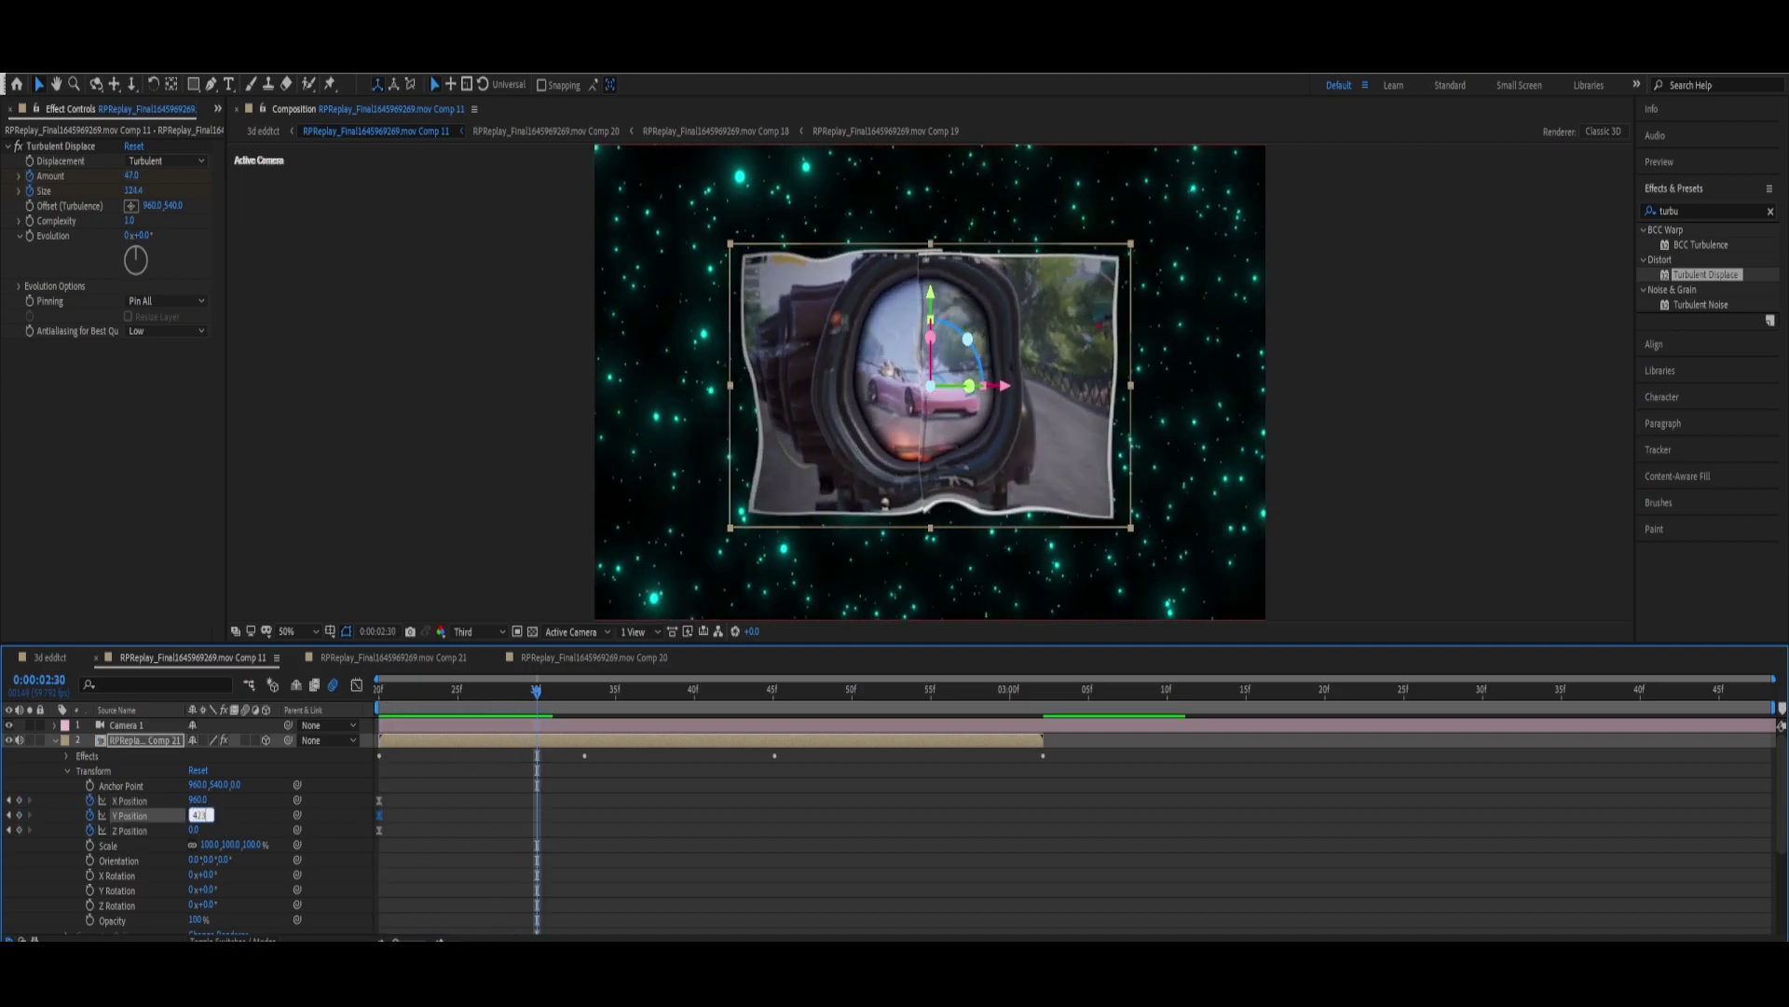
pyautogui.press('Return')
pyautogui.moveTo(537, 757); pyautogui.dragTo(714, 762)
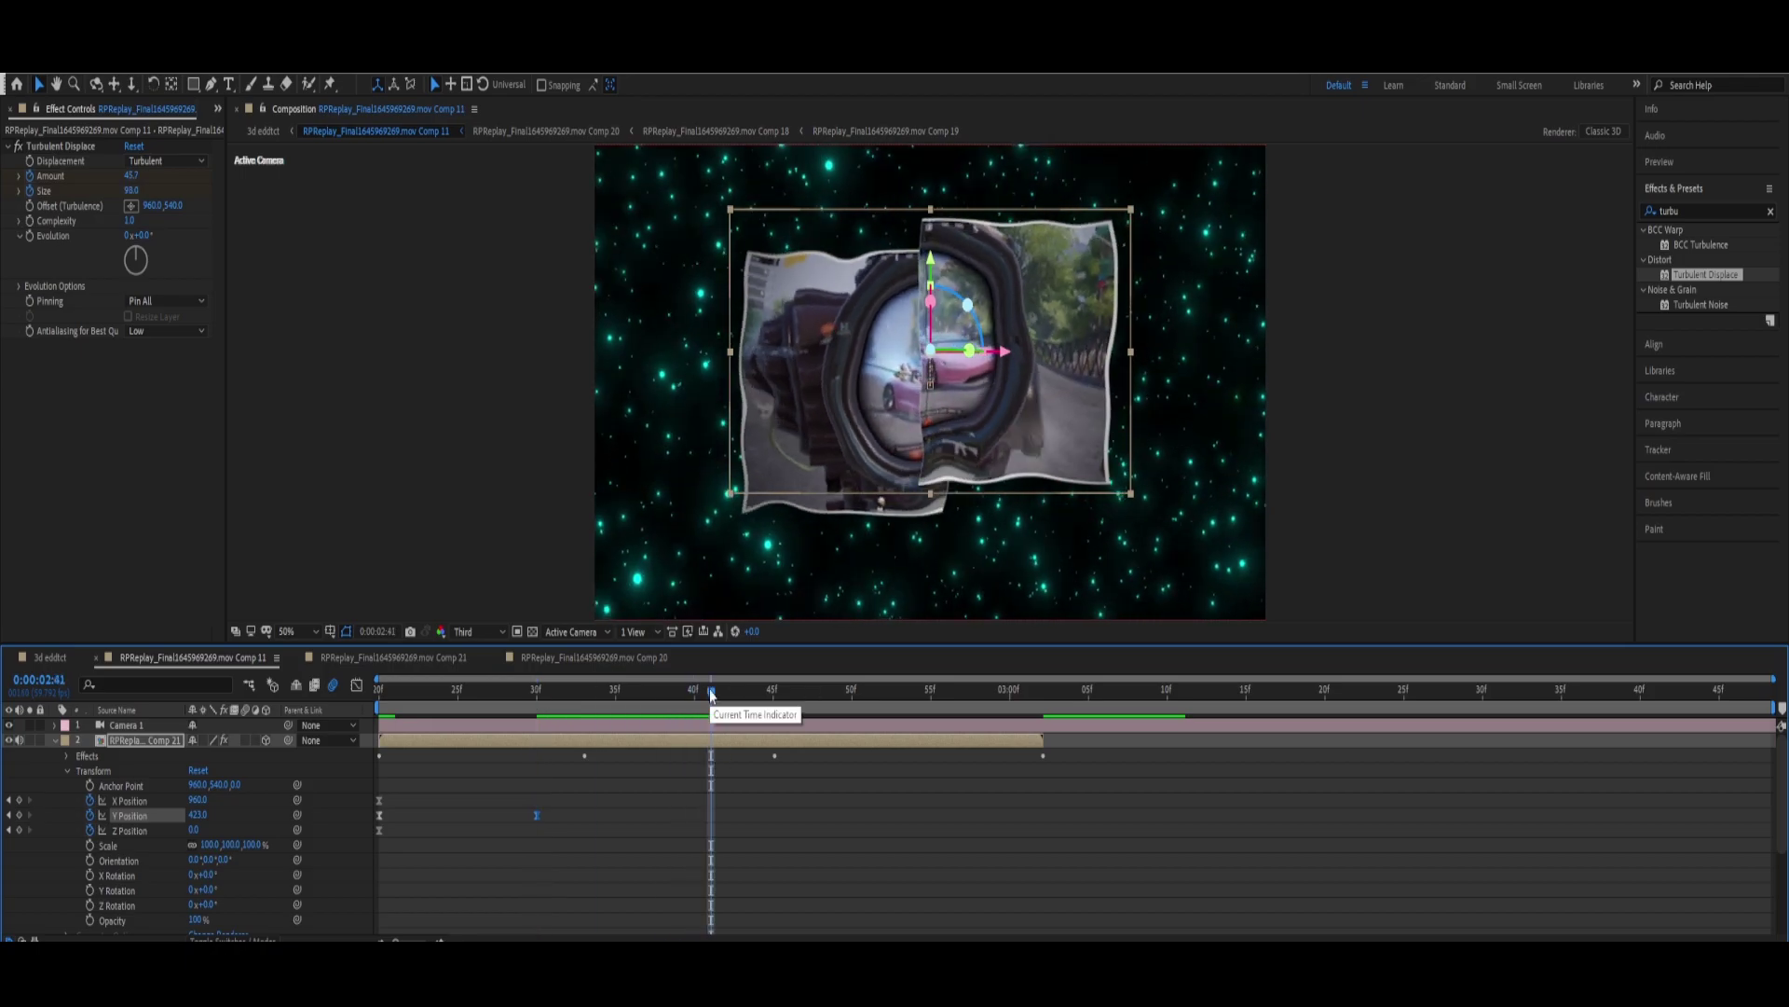
pyautogui.moveTo(536, 815)
pyautogui.mouseDown()
pyautogui.moveTo(681, 859)
pyautogui.moveTo(1042, 790)
pyautogui.mouseUp()
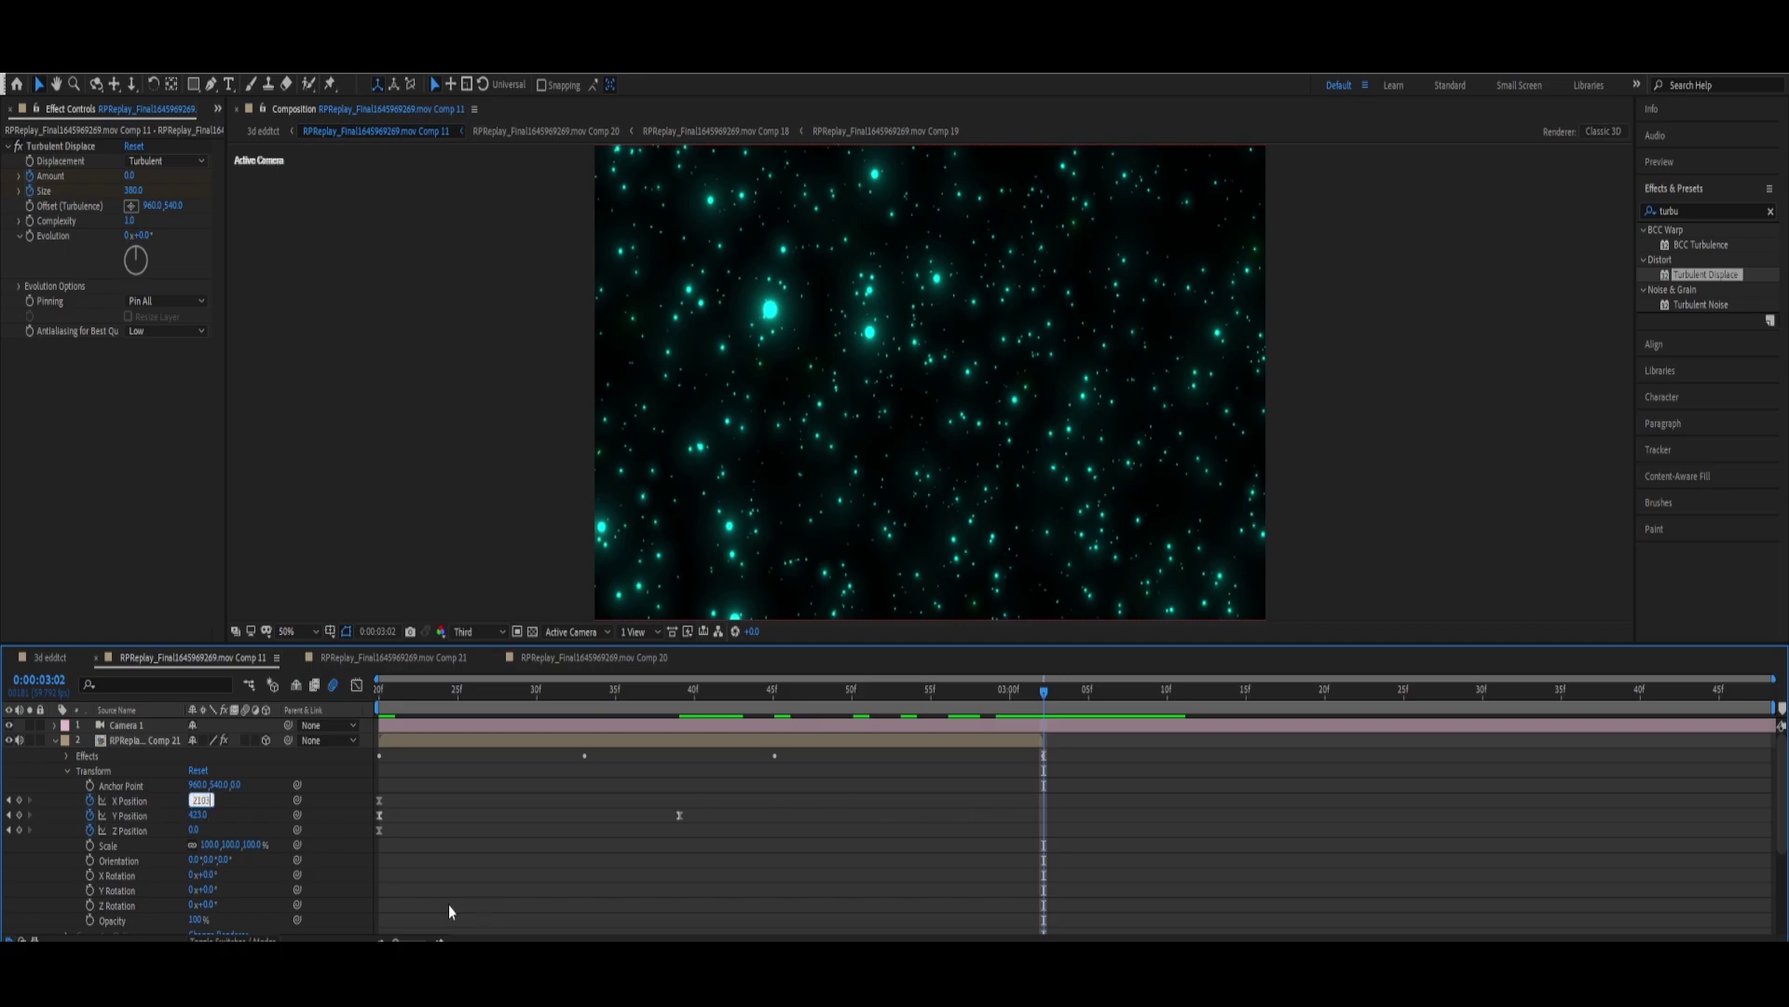
# Step: Add an X Position keyframe at 3:02 and preview the sideways drift
pyautogui.click(190, 805)
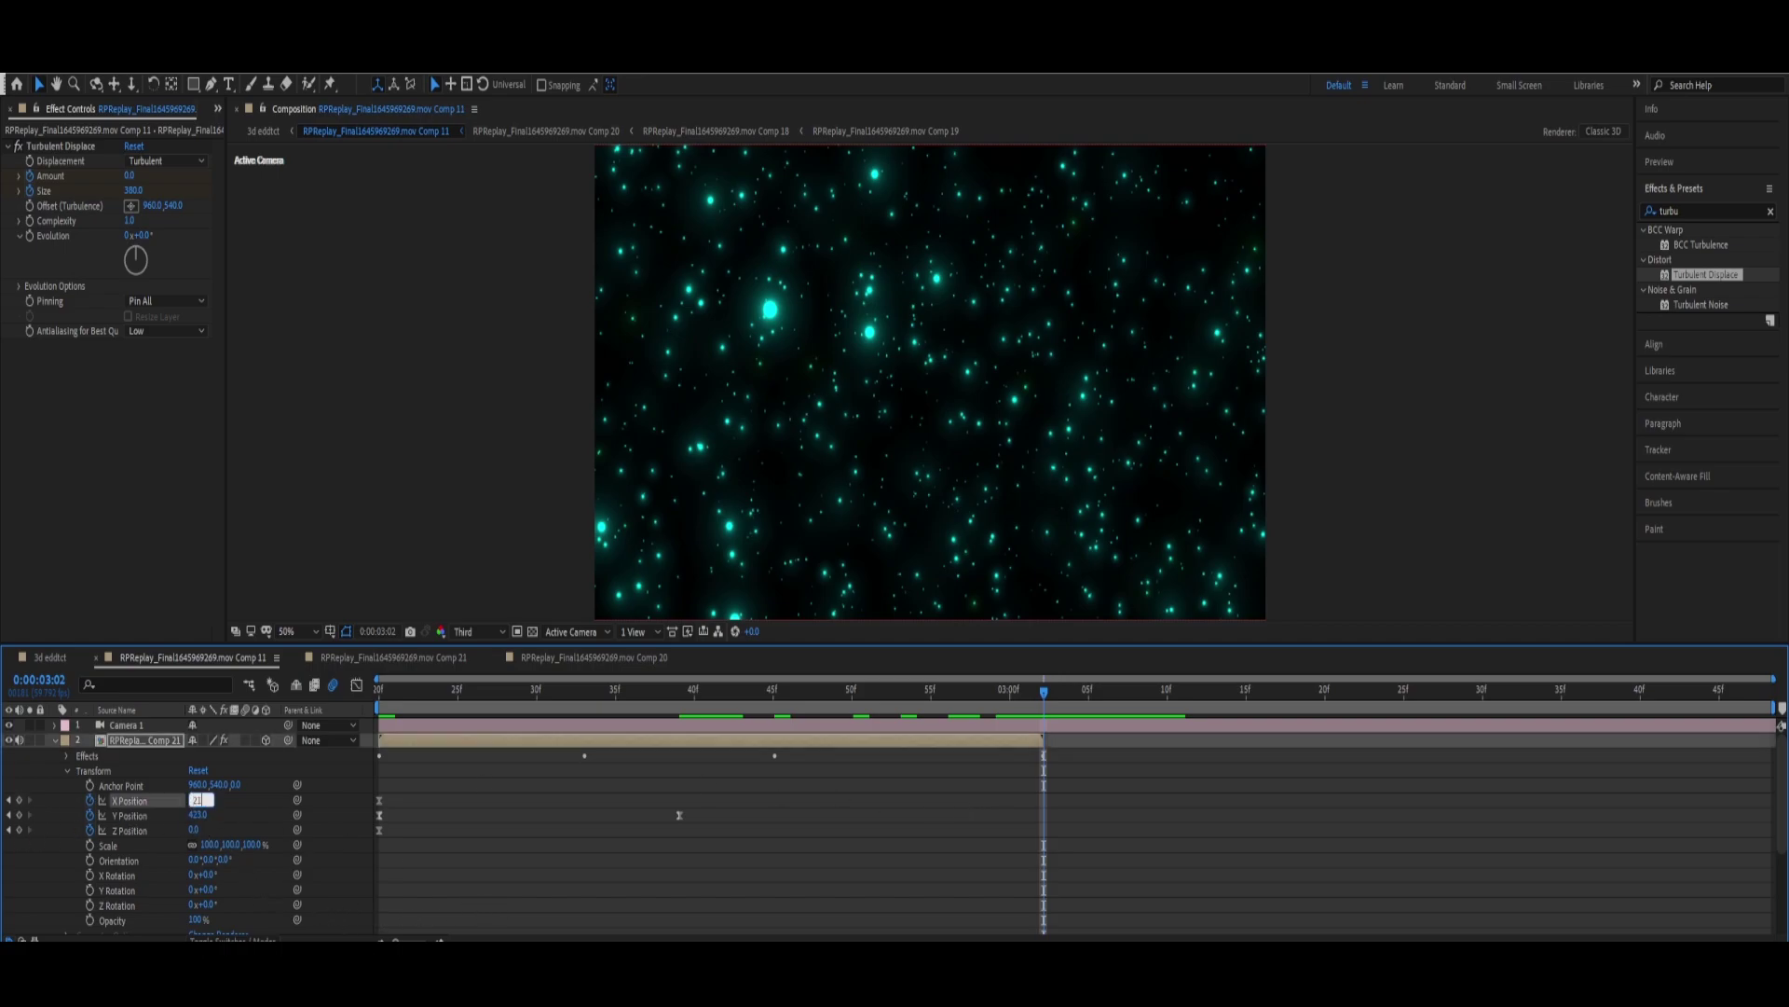
pyautogui.press('Return')
pyautogui.press('space')
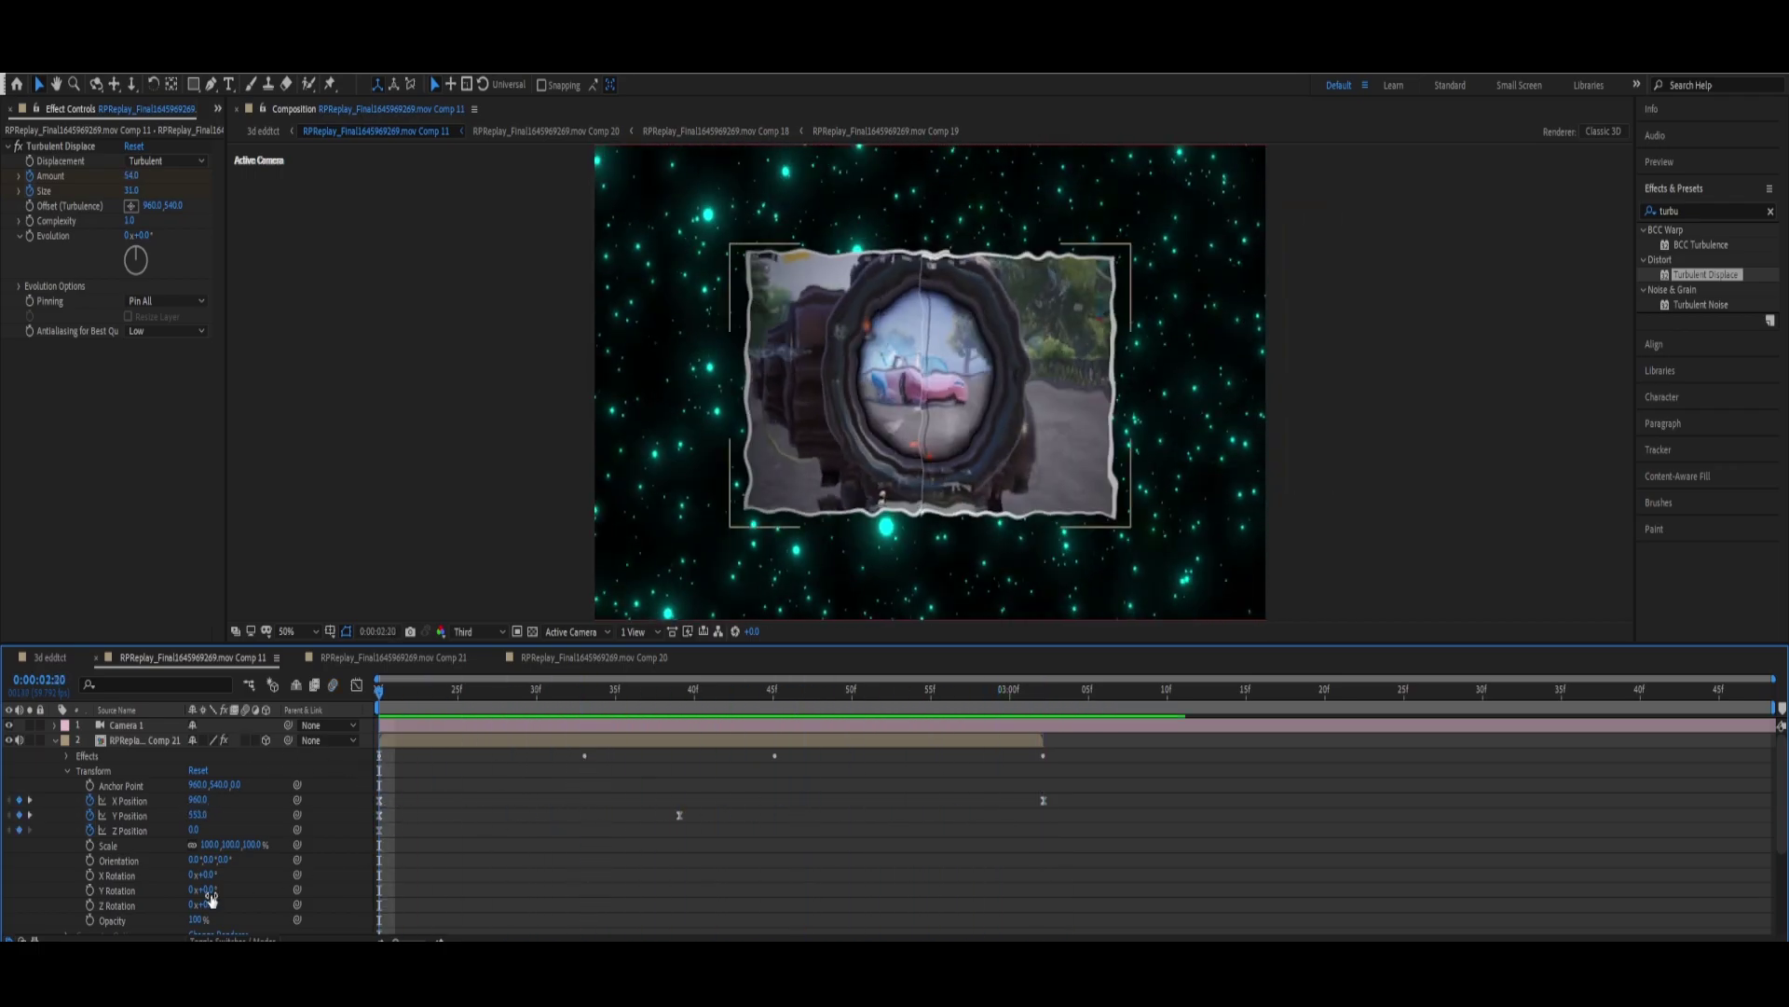
# Step: Keyframe the right piece's Scale at 90% and apply Easy Ease to it
pyautogui.click(230, 845)
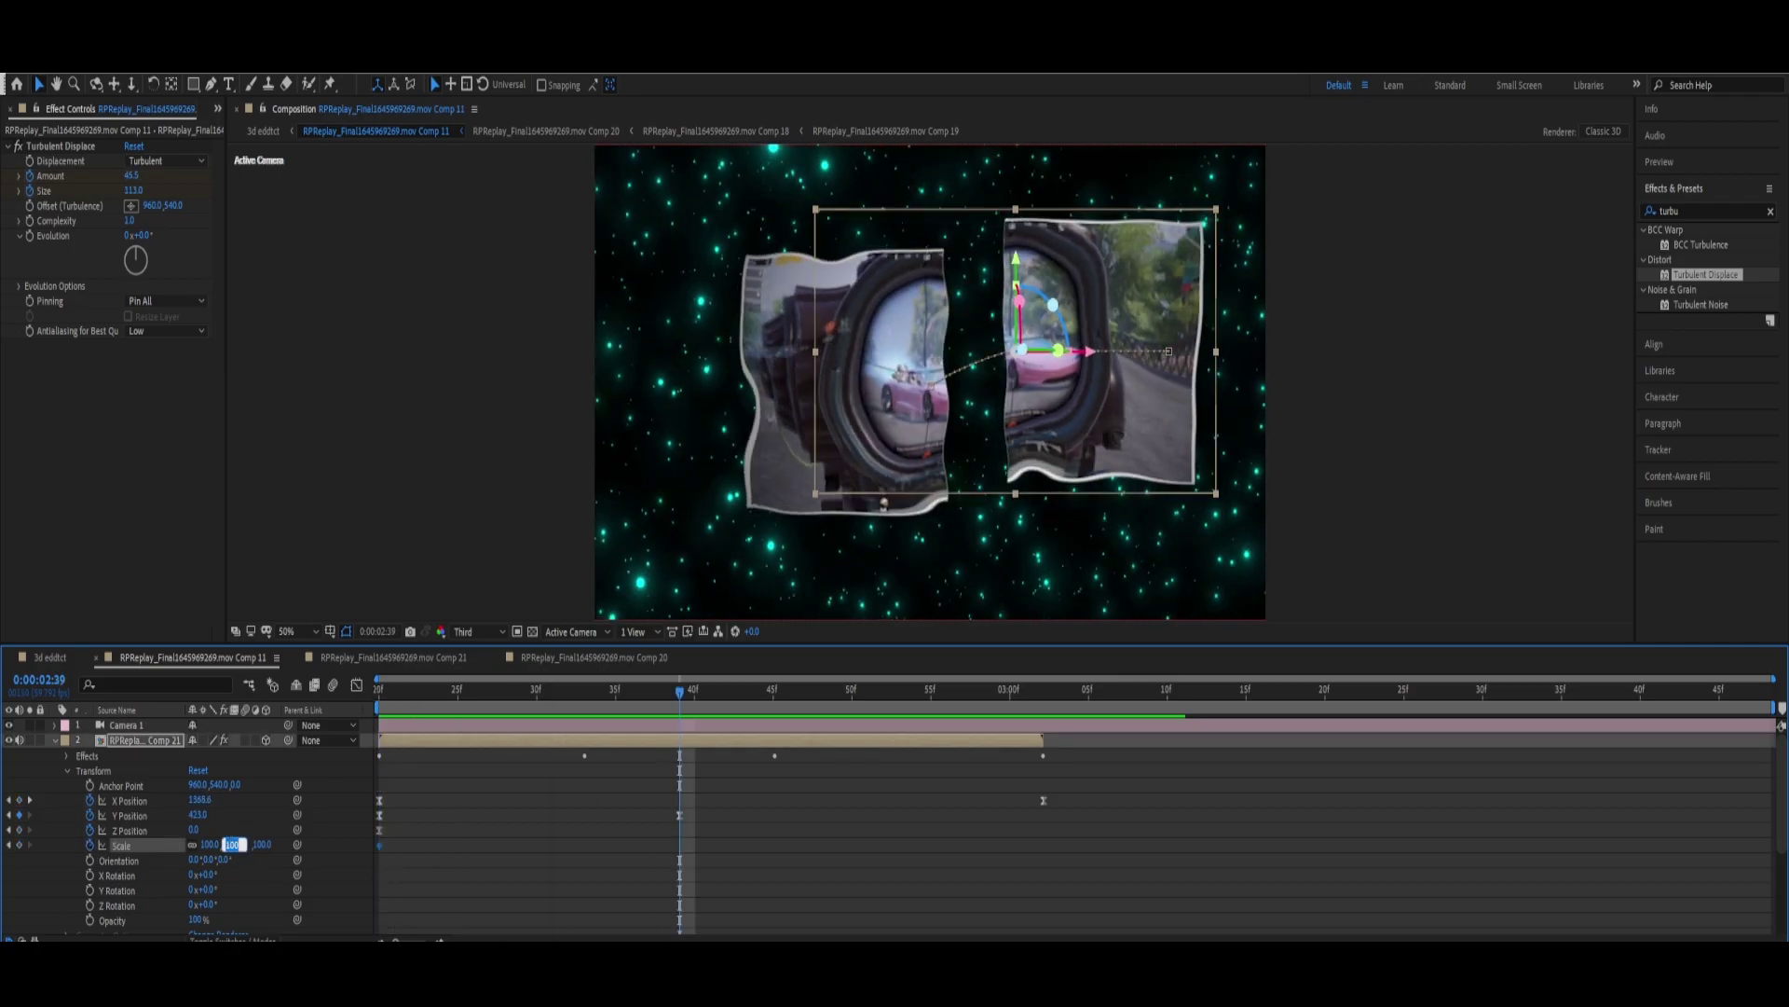
pyautogui.write('90')
pyautogui.press('Return')
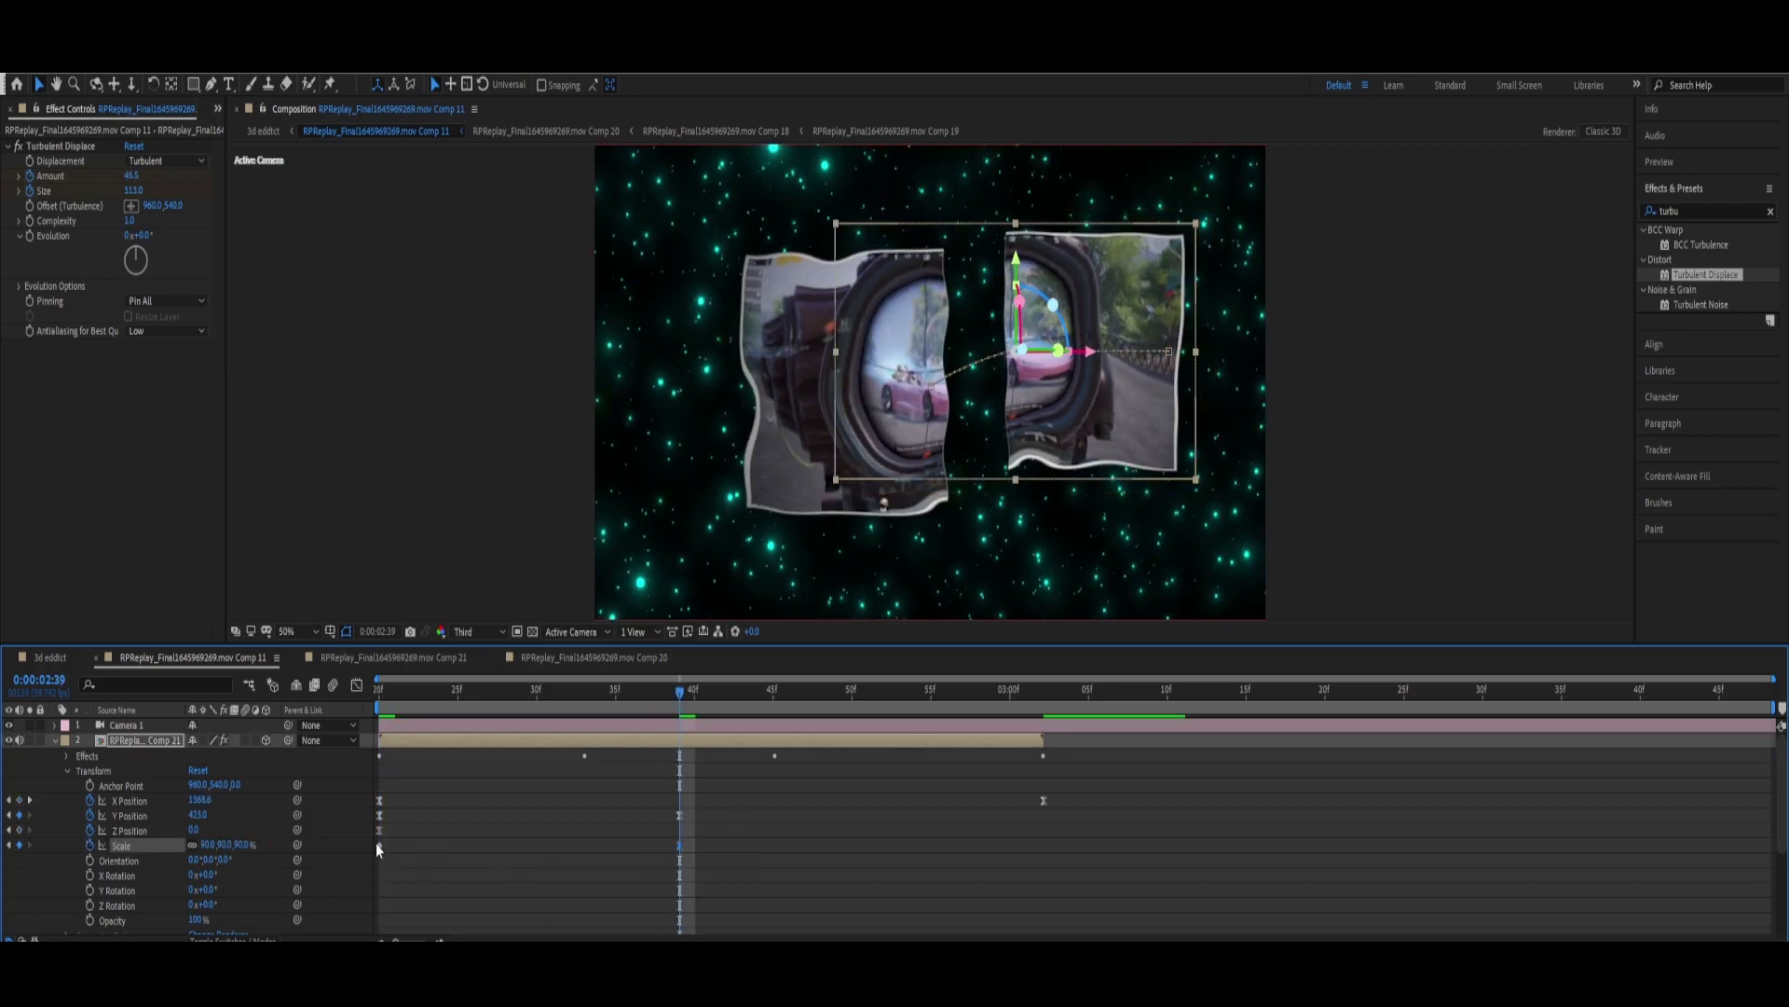
pyautogui.hotkey('shift', 'F3')
pyautogui.press('F9')
pyautogui.hotkey('shift', 'F3')
# Step: Set Y Position to 255 at the end keyframe, aligned with the X Position keyframe
pyautogui.click(679, 815)
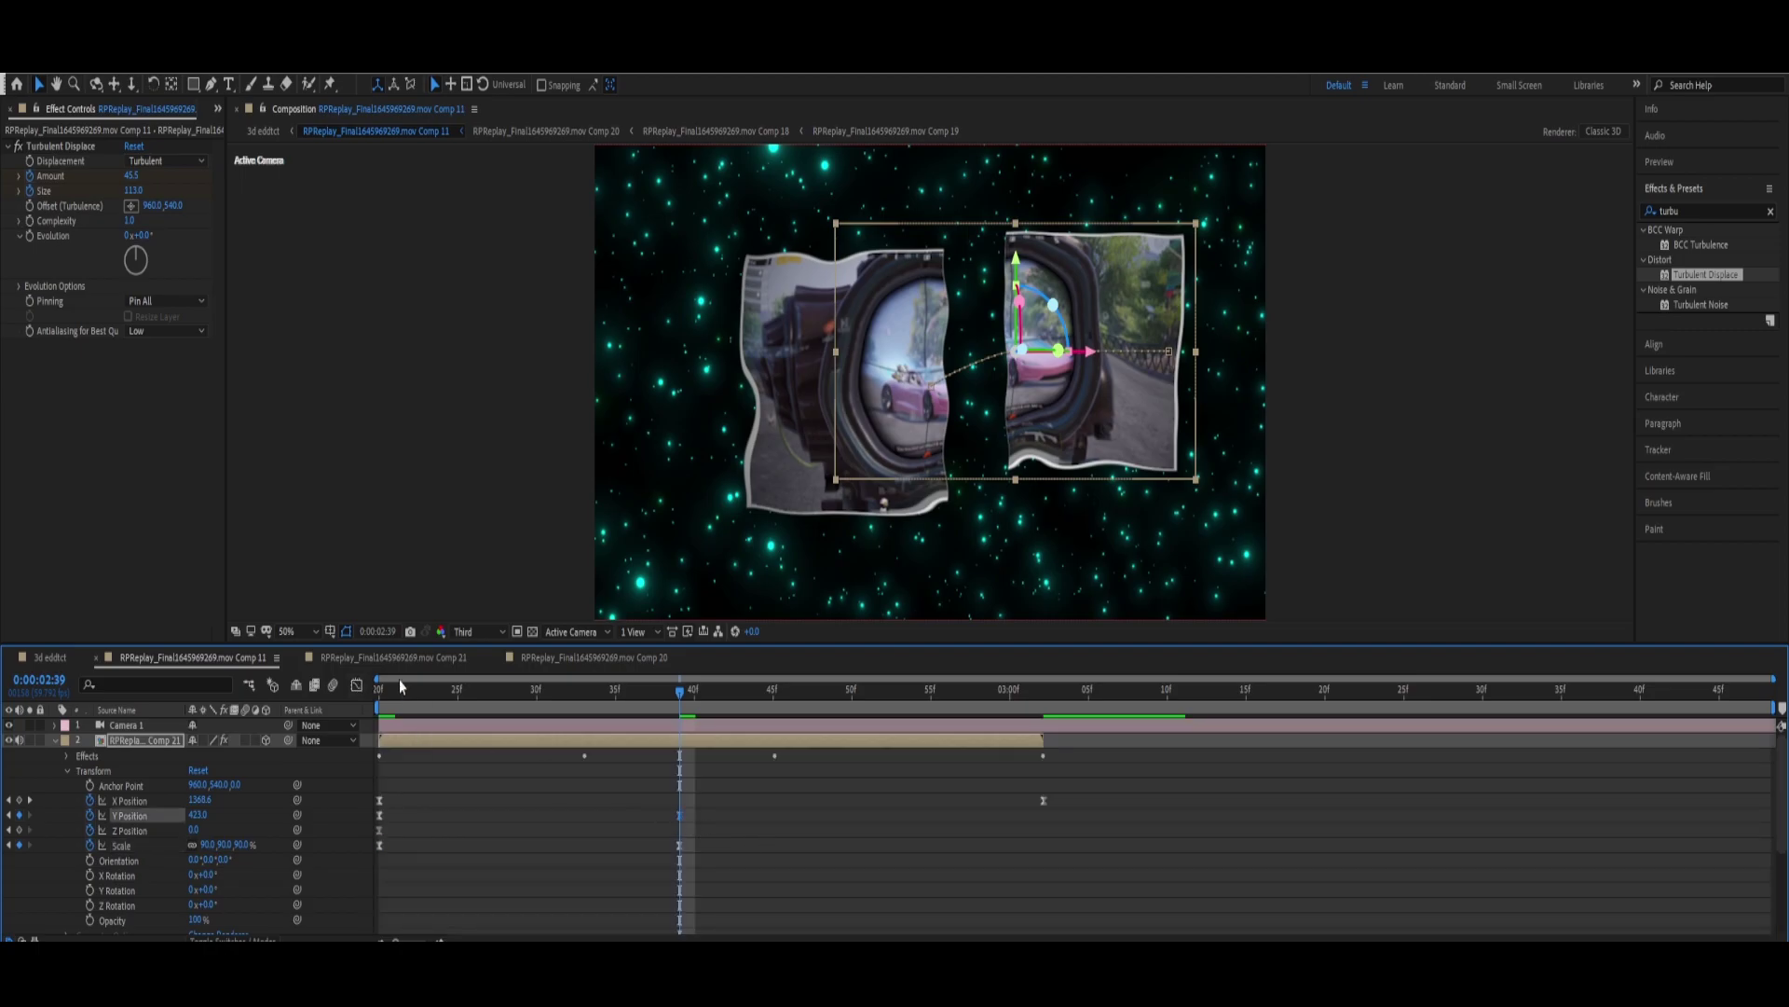
pyautogui.hotkey('shift', 'F3')
pyautogui.moveTo(655, 730); pyautogui.dragTo(523, 783)
pyautogui.press('space')
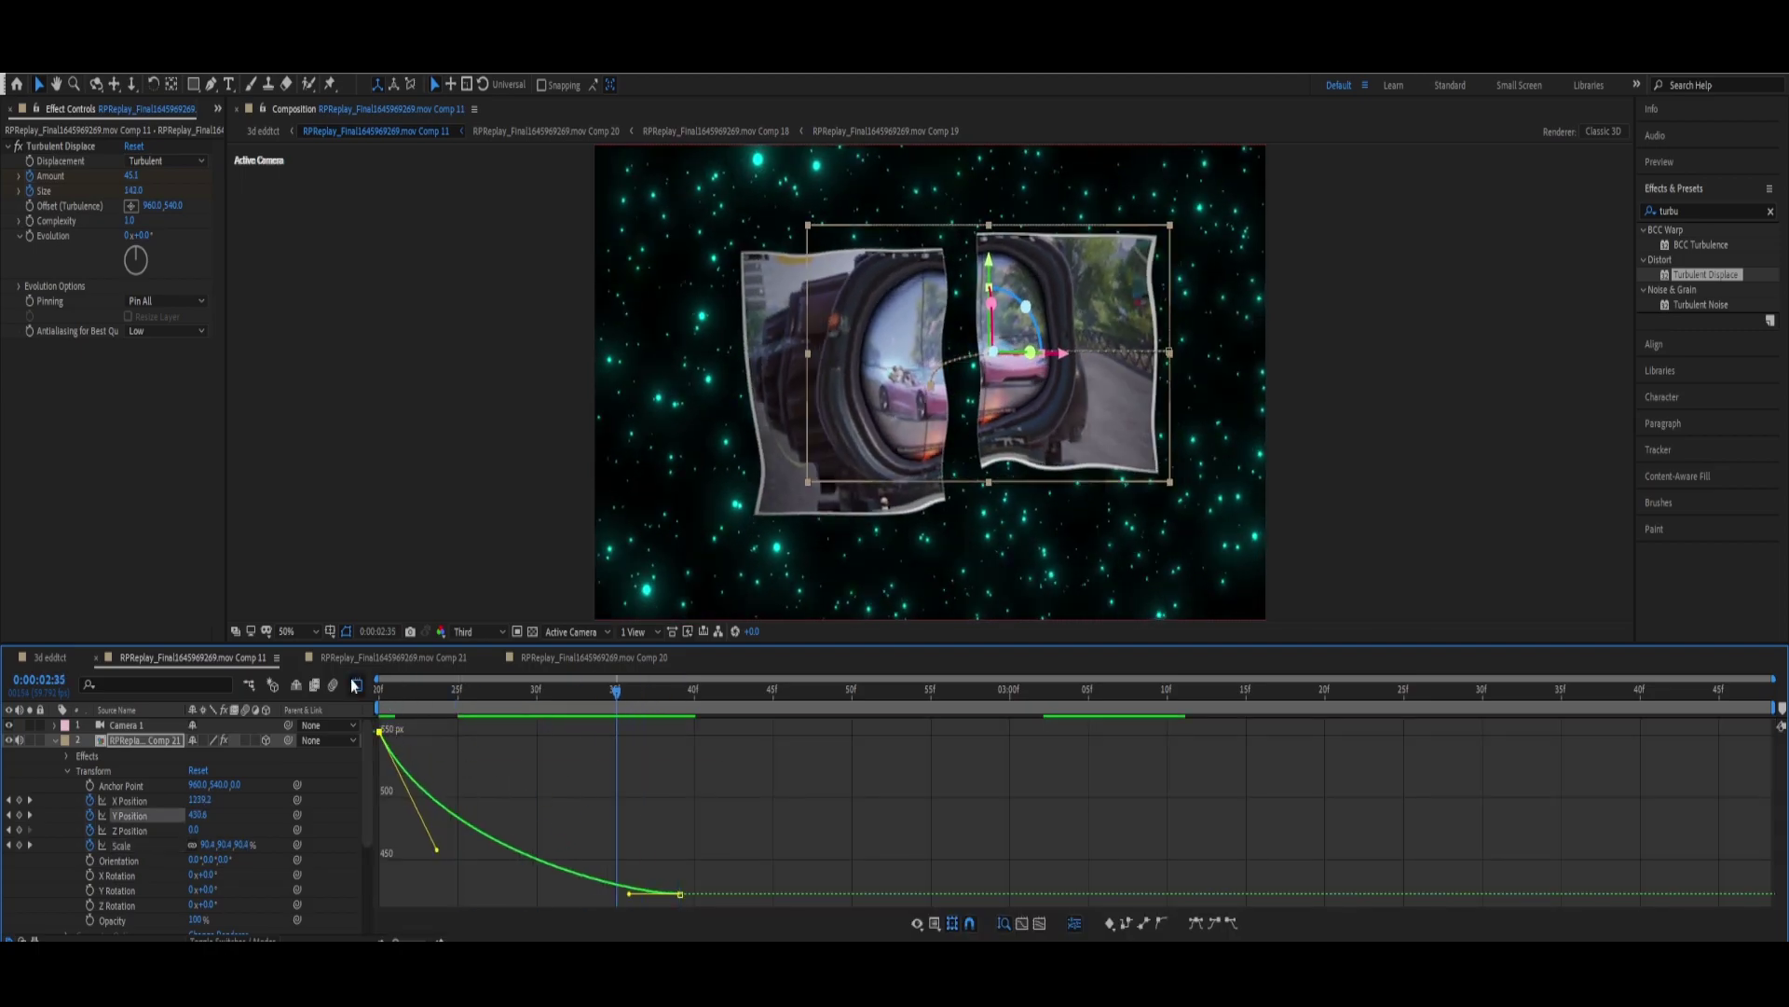
pyautogui.hotkey('shift', 'F3')
pyautogui.press('space')
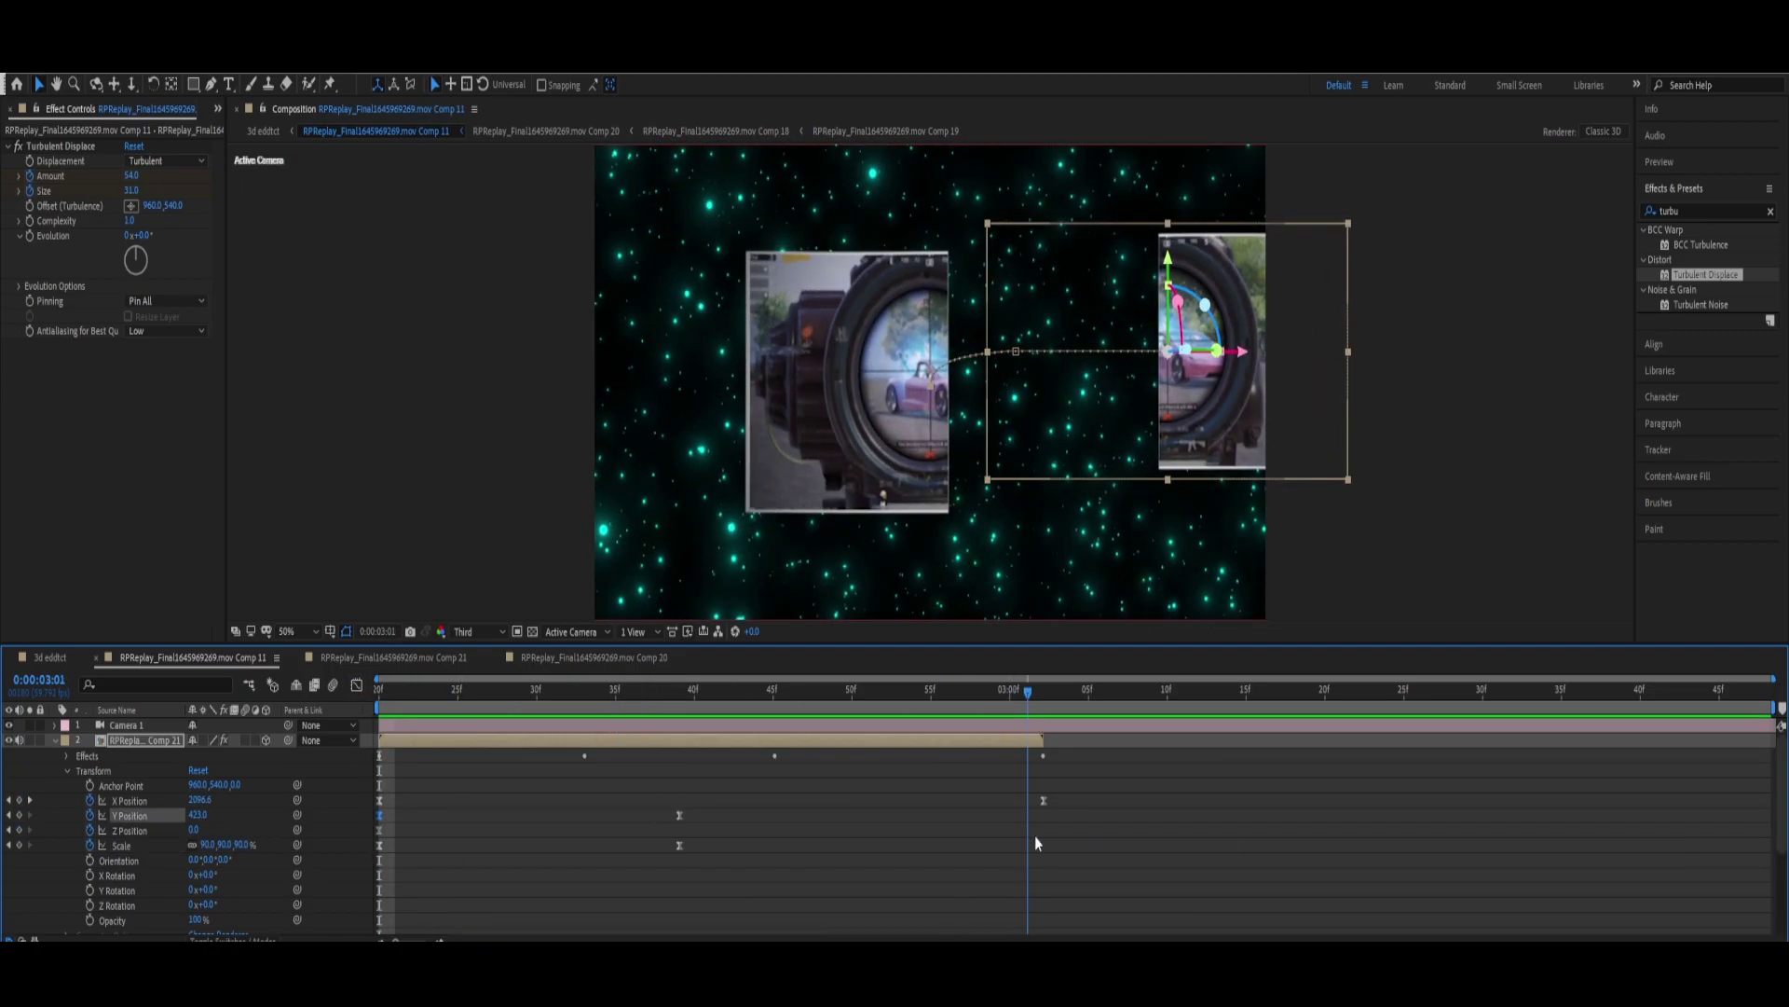
pyautogui.moveTo(198, 815); pyautogui.dragTo(162, 813)
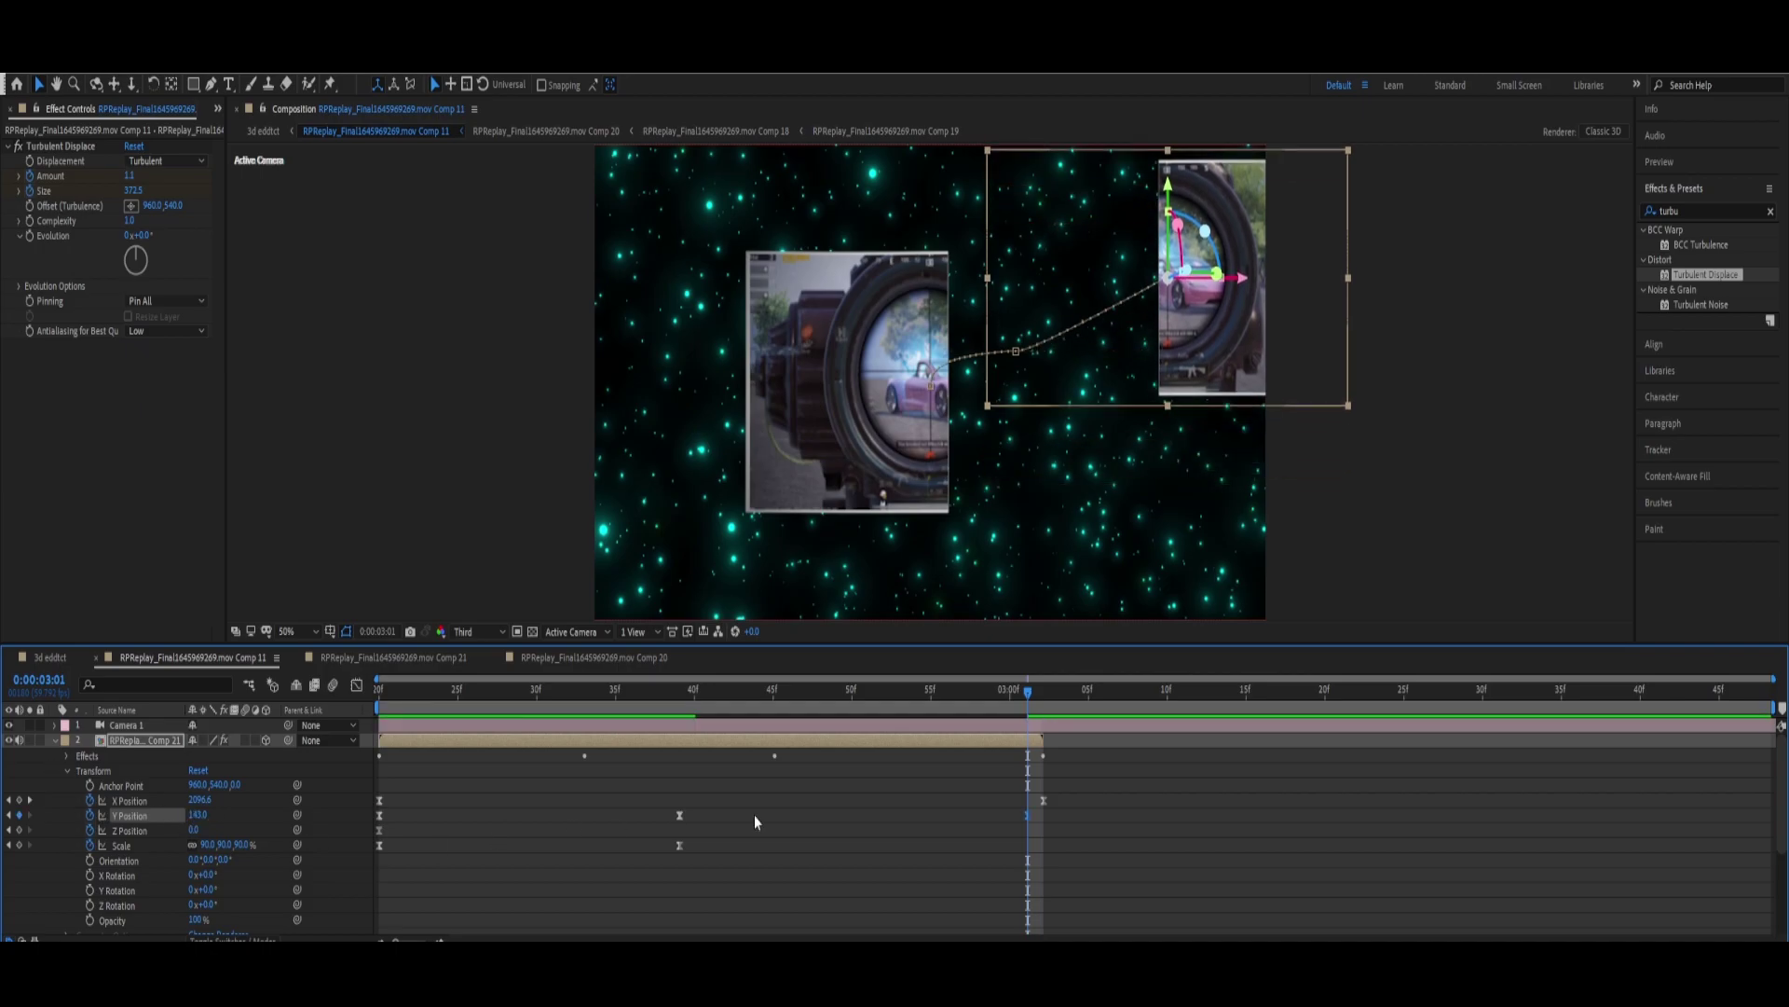
pyautogui.moveTo(1028, 814); pyautogui.dragTo(1043, 814)
# Step: Review the rising motion around 2:36–2:39 and select the Y Position keyframes
pyautogui.moveTo(1028, 691)
pyautogui.mouseDown()
pyautogui.moveTo(624, 763)
pyautogui.moveTo(675, 781)
pyautogui.mouseUp()
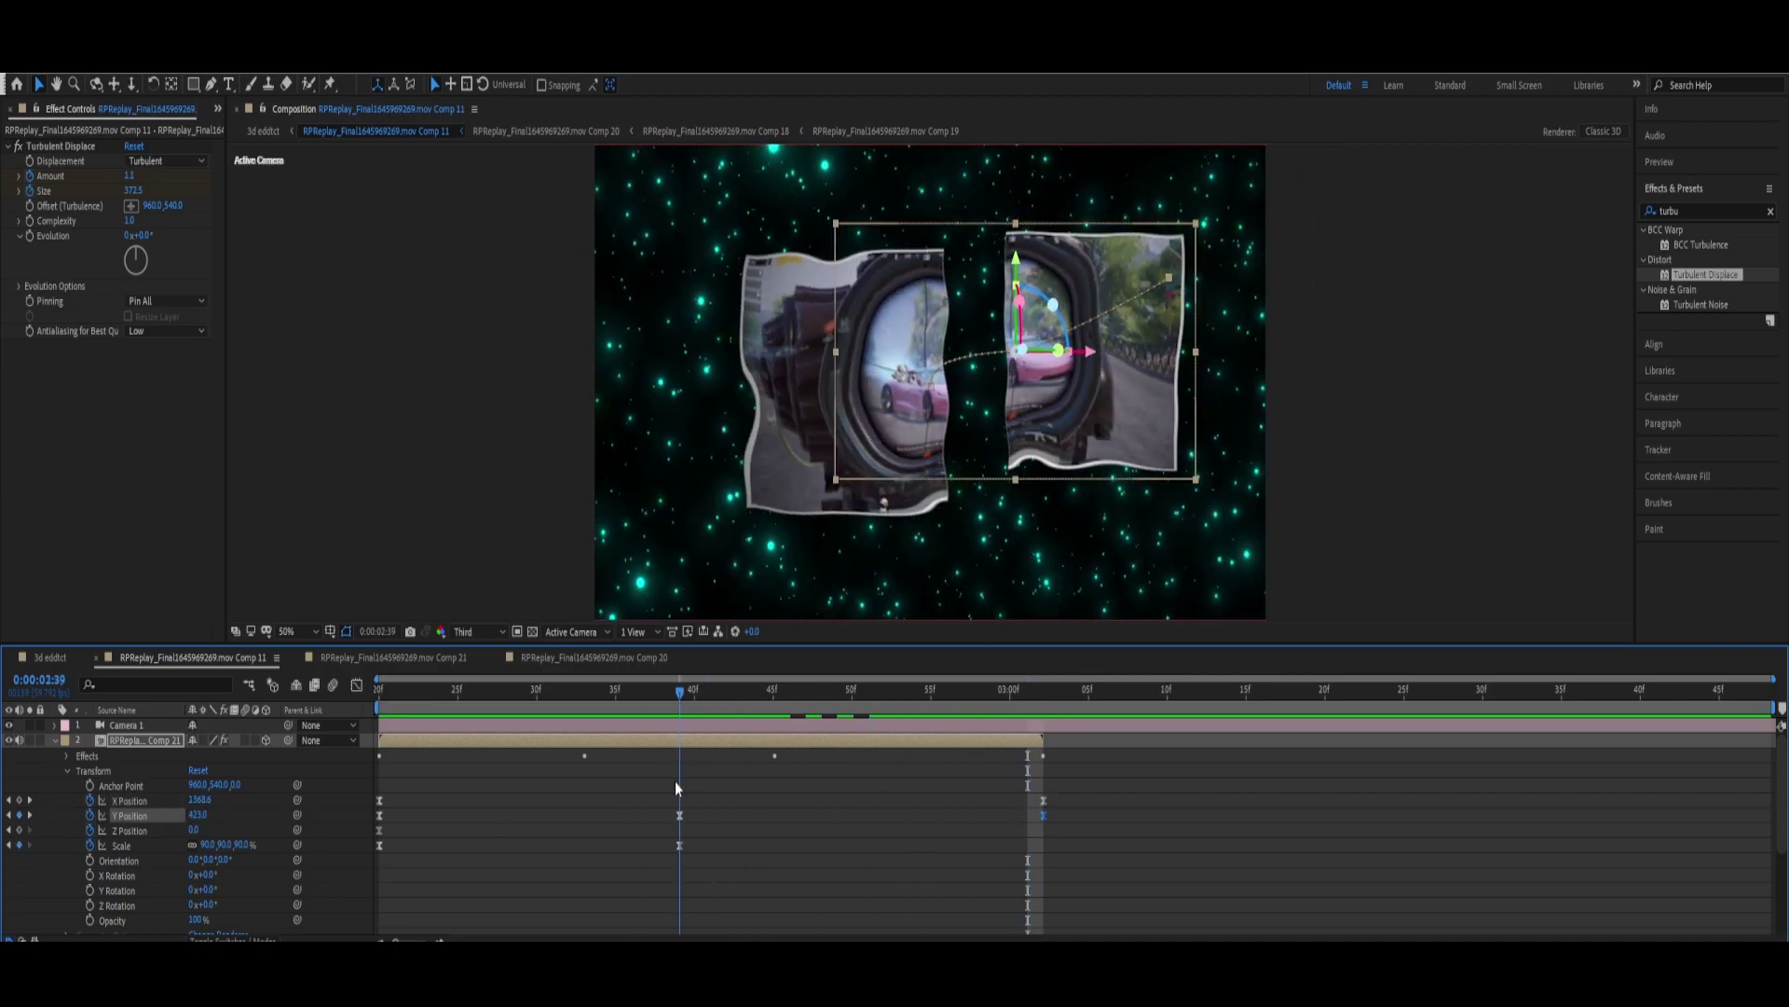
pyautogui.click(198, 830)
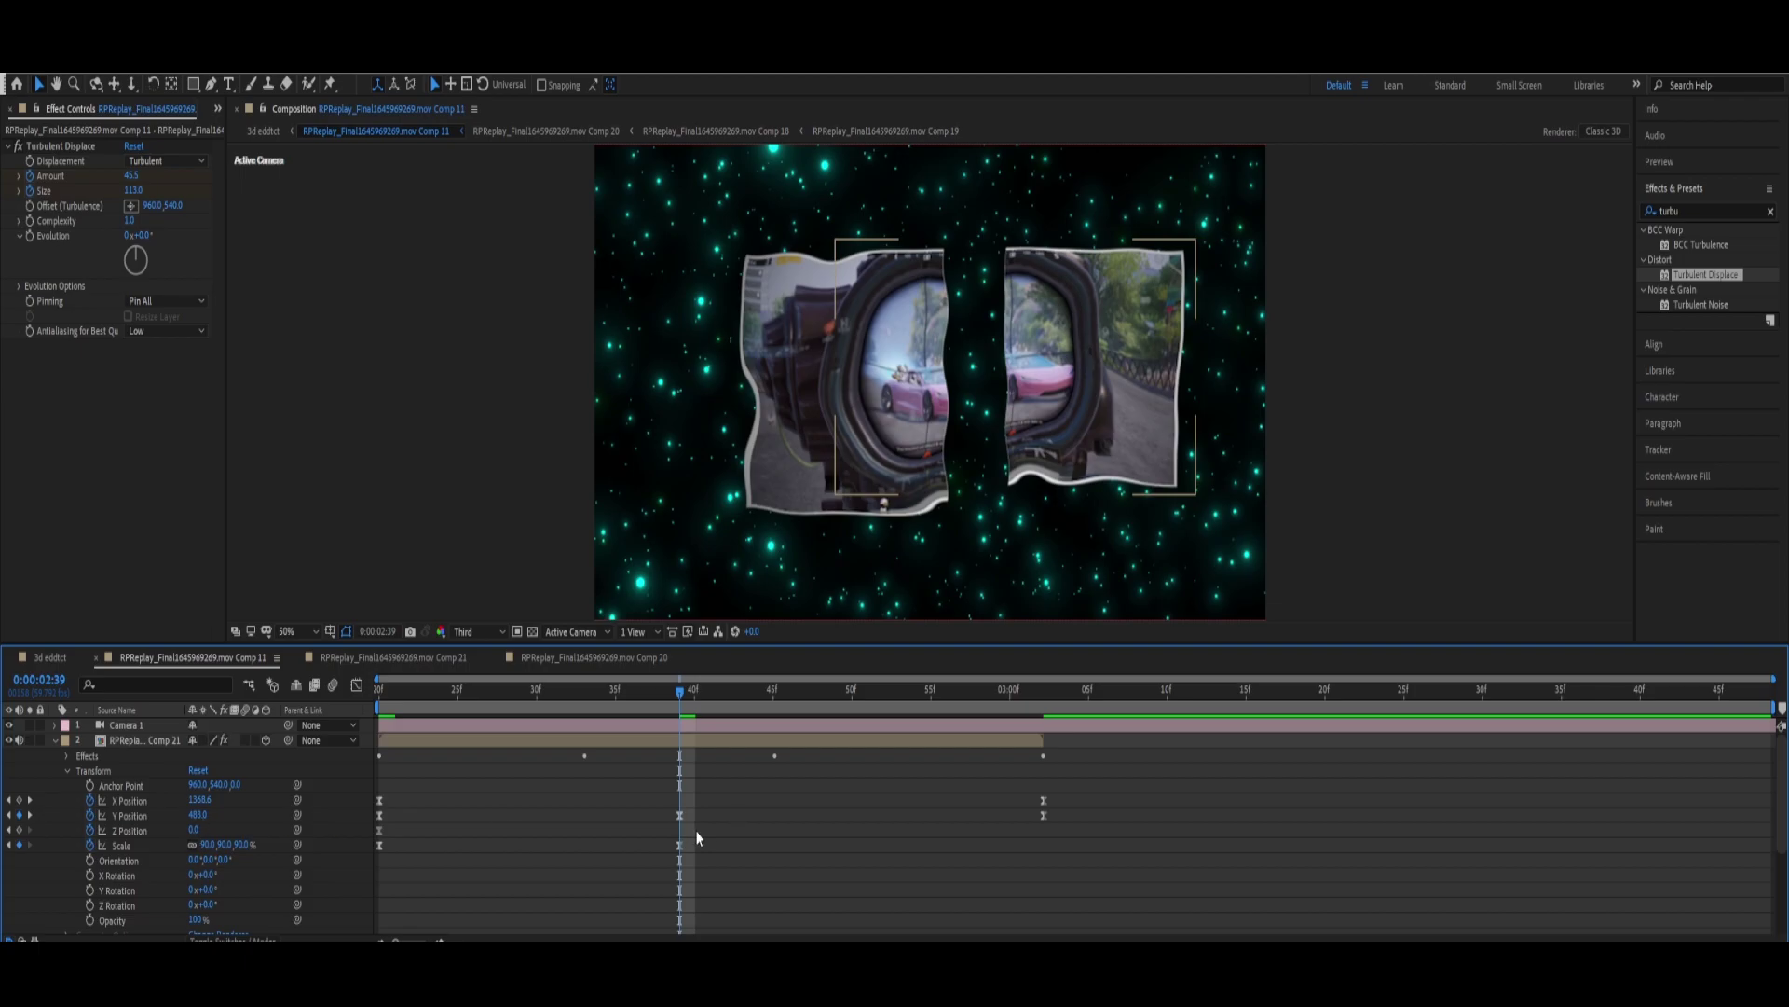
pyautogui.moveTo(1058, 806); pyautogui.dragTo(857, 837)
pyautogui.click(202, 829)
pyautogui.moveTo(885, 691); pyautogui.dragTo(476, 794)
pyautogui.press('Home')
# Step: In the Graph Editor, steepen the Y Position start, delete the middle keyframe, lengthen the final ease
pyautogui.click(1044, 815)
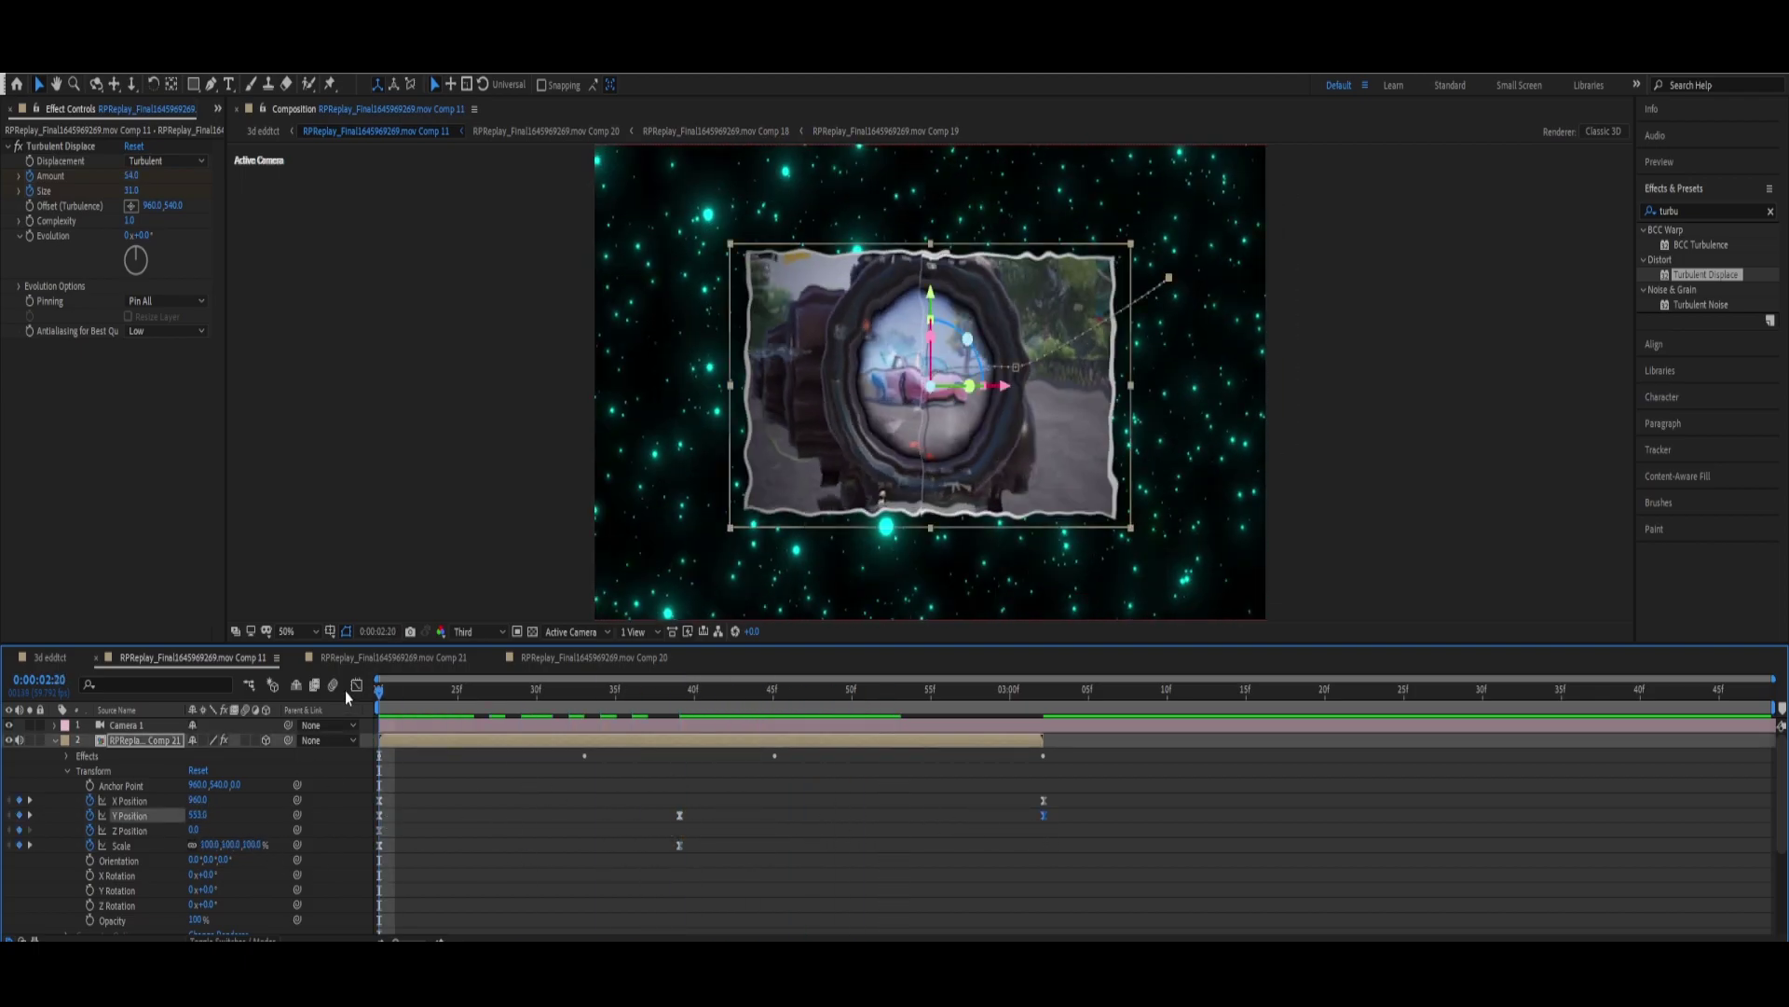
pyautogui.click(356, 685)
pyautogui.moveTo(731, 763); pyautogui.dragTo(689, 850)
pyautogui.moveTo(740, 689); pyautogui.dragTo(571, 690)
pyautogui.press('Delete')
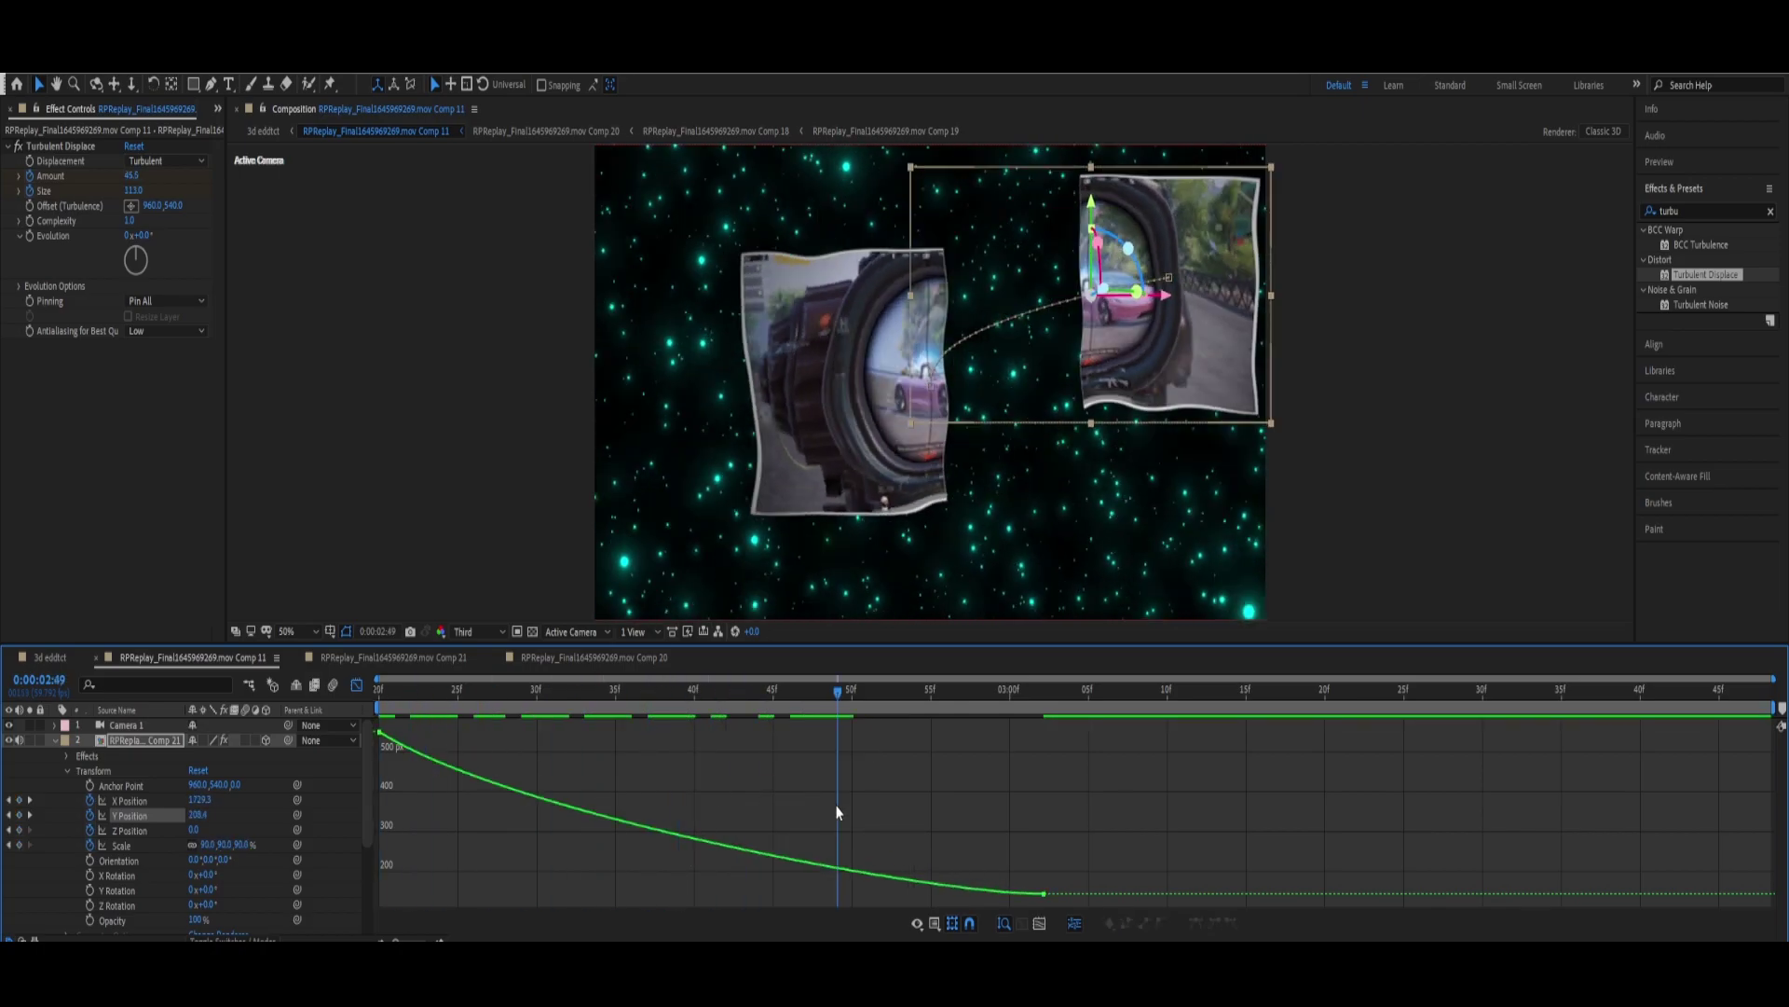
pyautogui.moveTo(436, 769)
pyautogui.mouseDown()
pyautogui.moveTo(469, 851)
pyautogui.moveTo(420, 878)
pyautogui.mouseUp()
pyautogui.moveTo(571, 691); pyautogui.dragTo(854, 692)
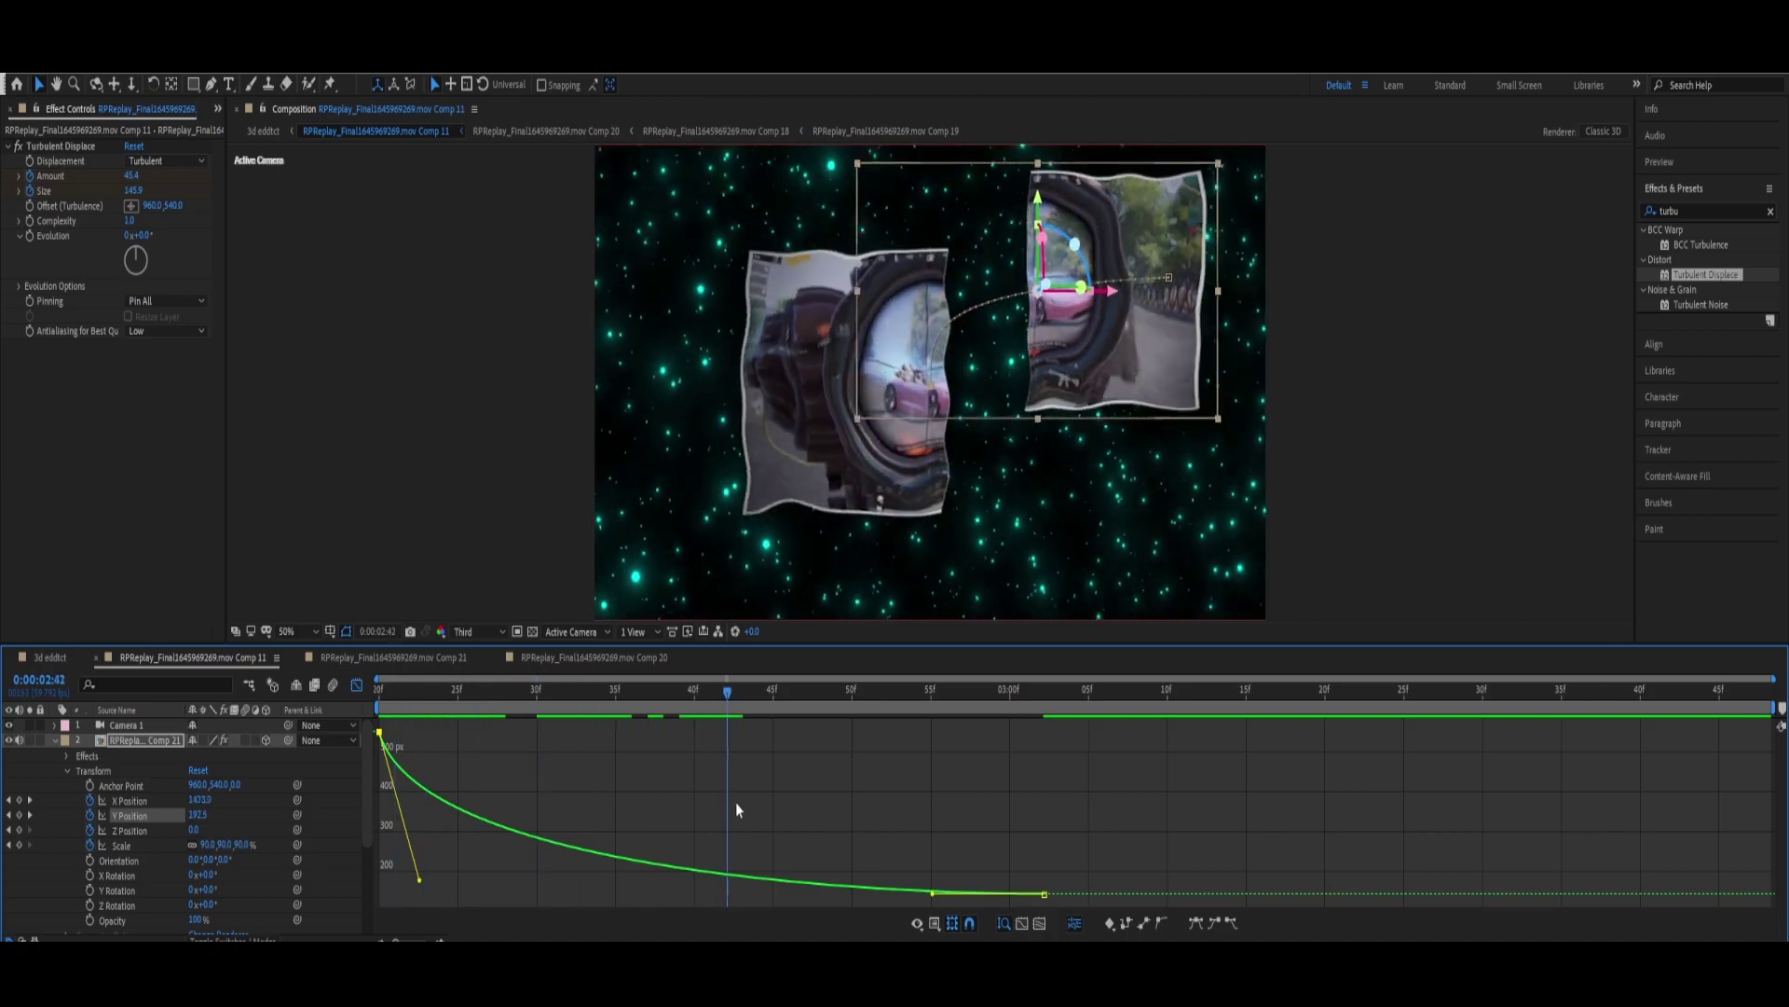
pyautogui.moveTo(932, 893); pyautogui.dragTo(671, 893)
pyautogui.press('space')
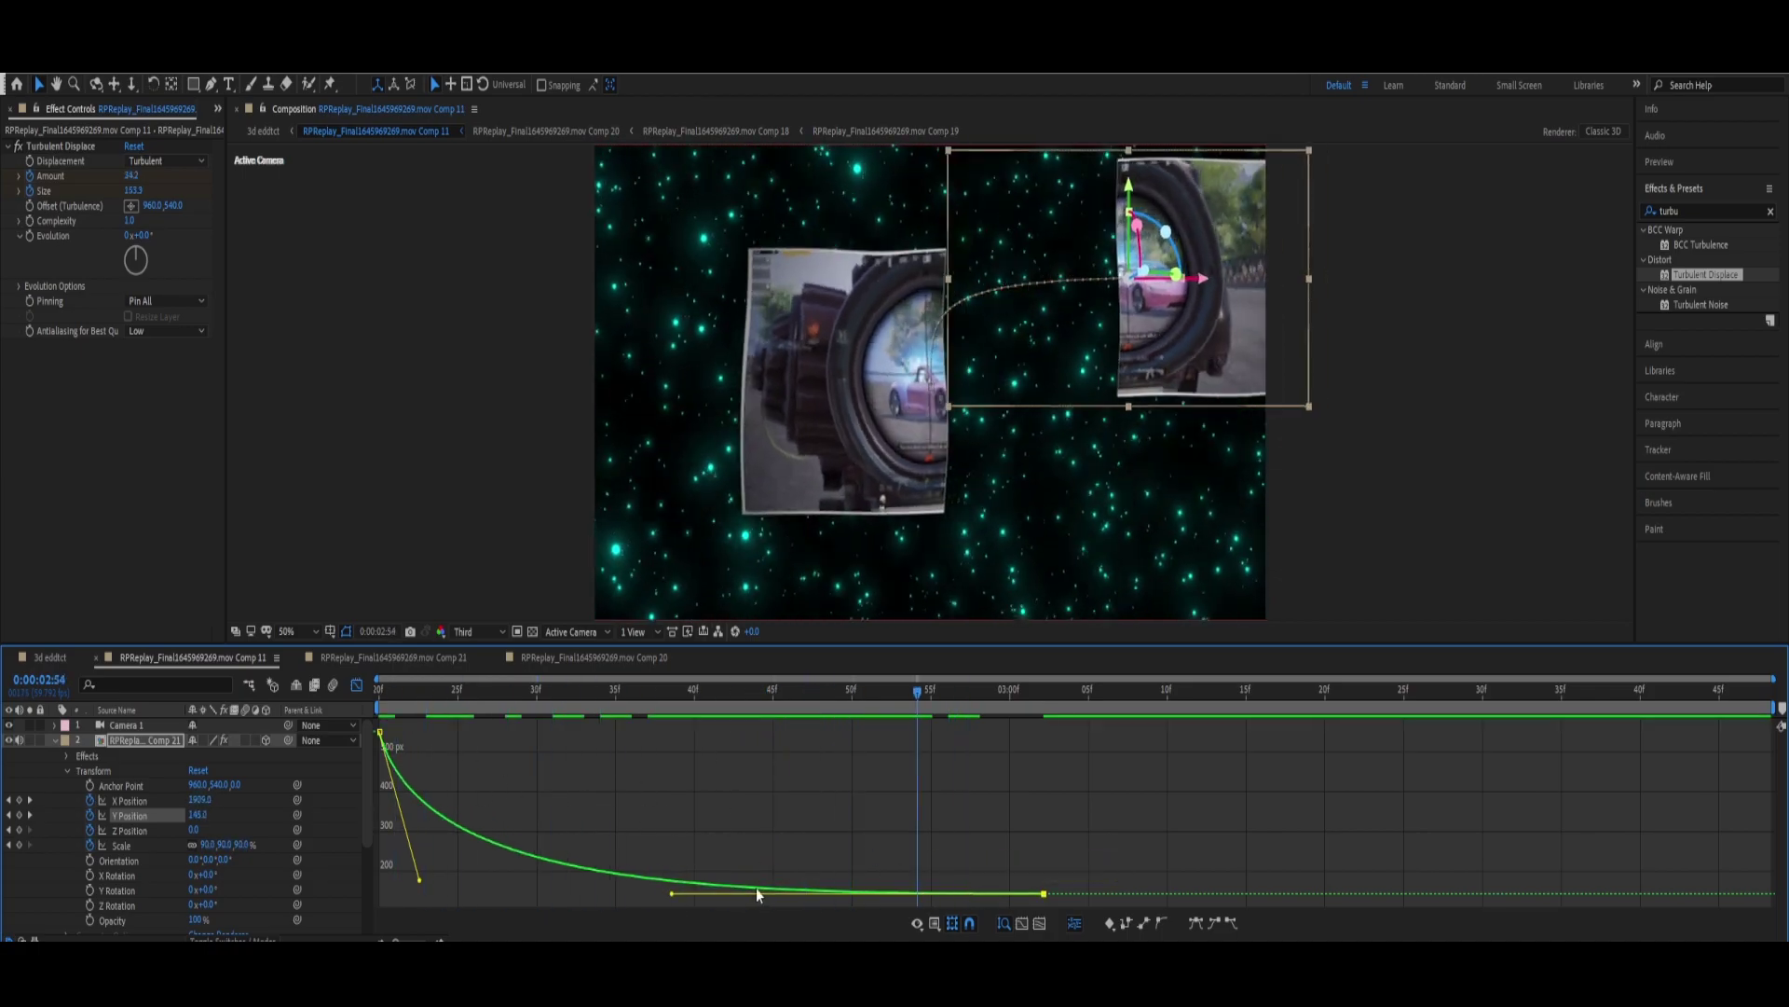
pyautogui.hotkey('shift', 'F3')
# Step: Separate the left piece's Position into X/Y/Z values and show its Y Position curve in the Graph Editor
pyautogui.doubleClick(419, 740)
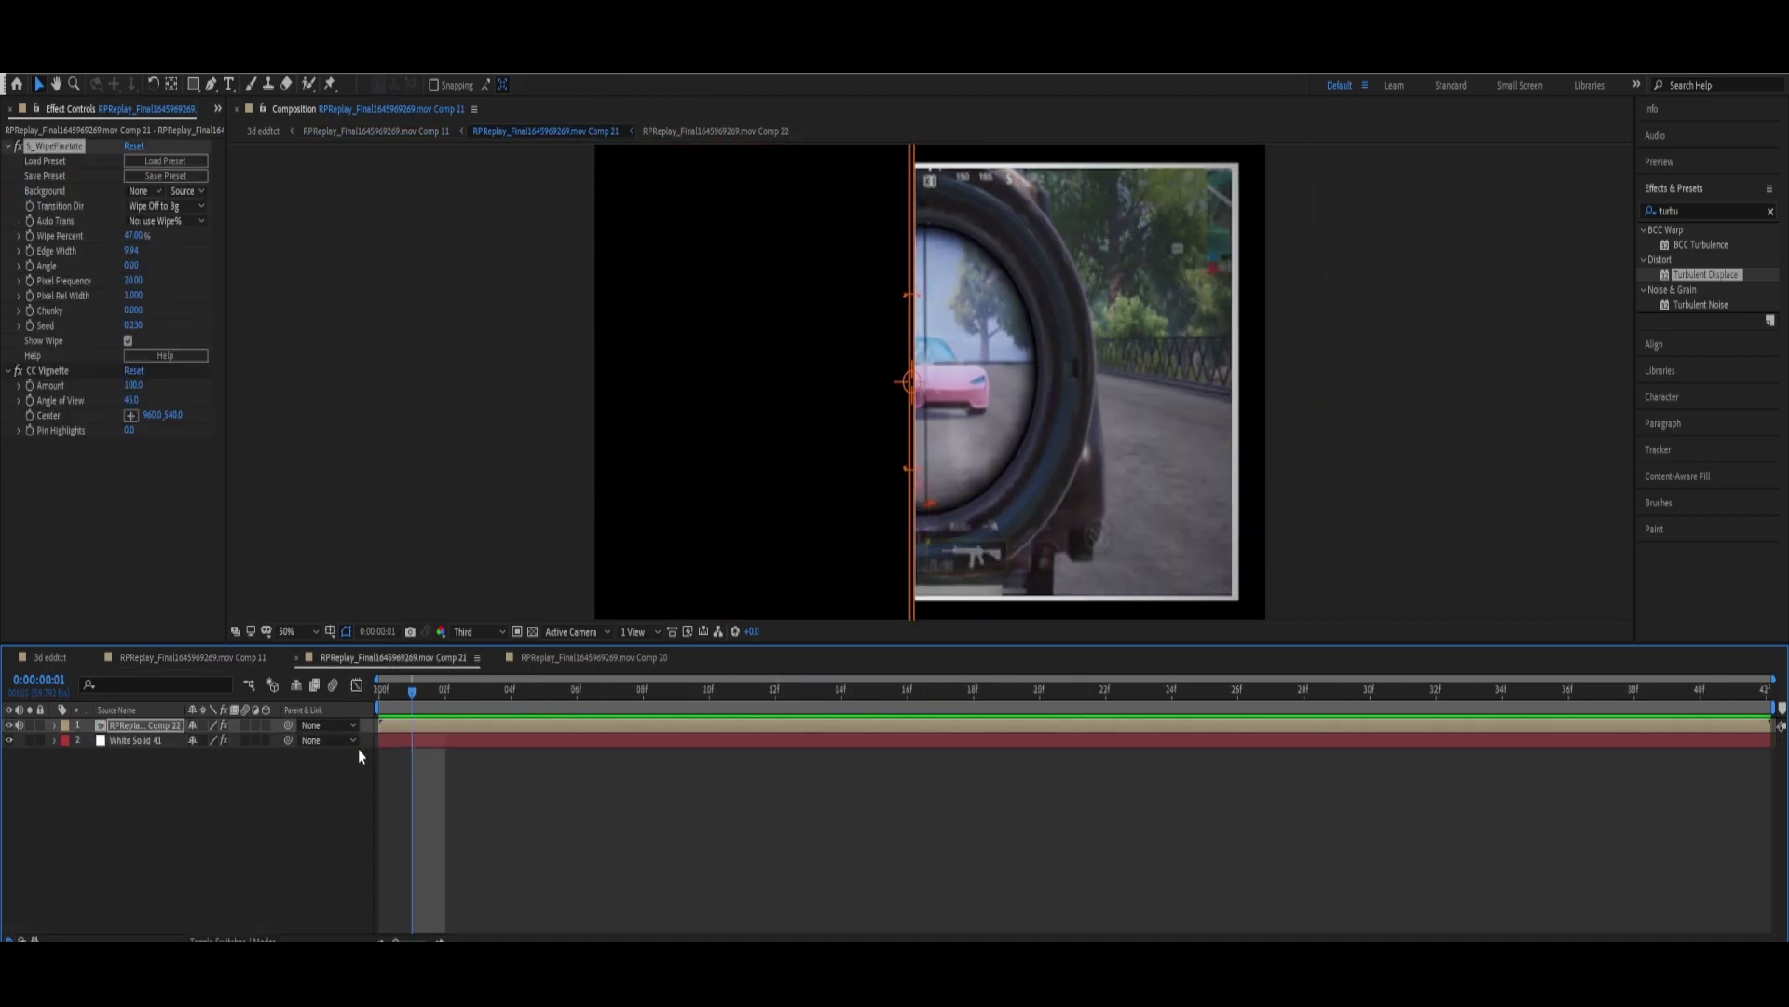
pyautogui.click(248, 660)
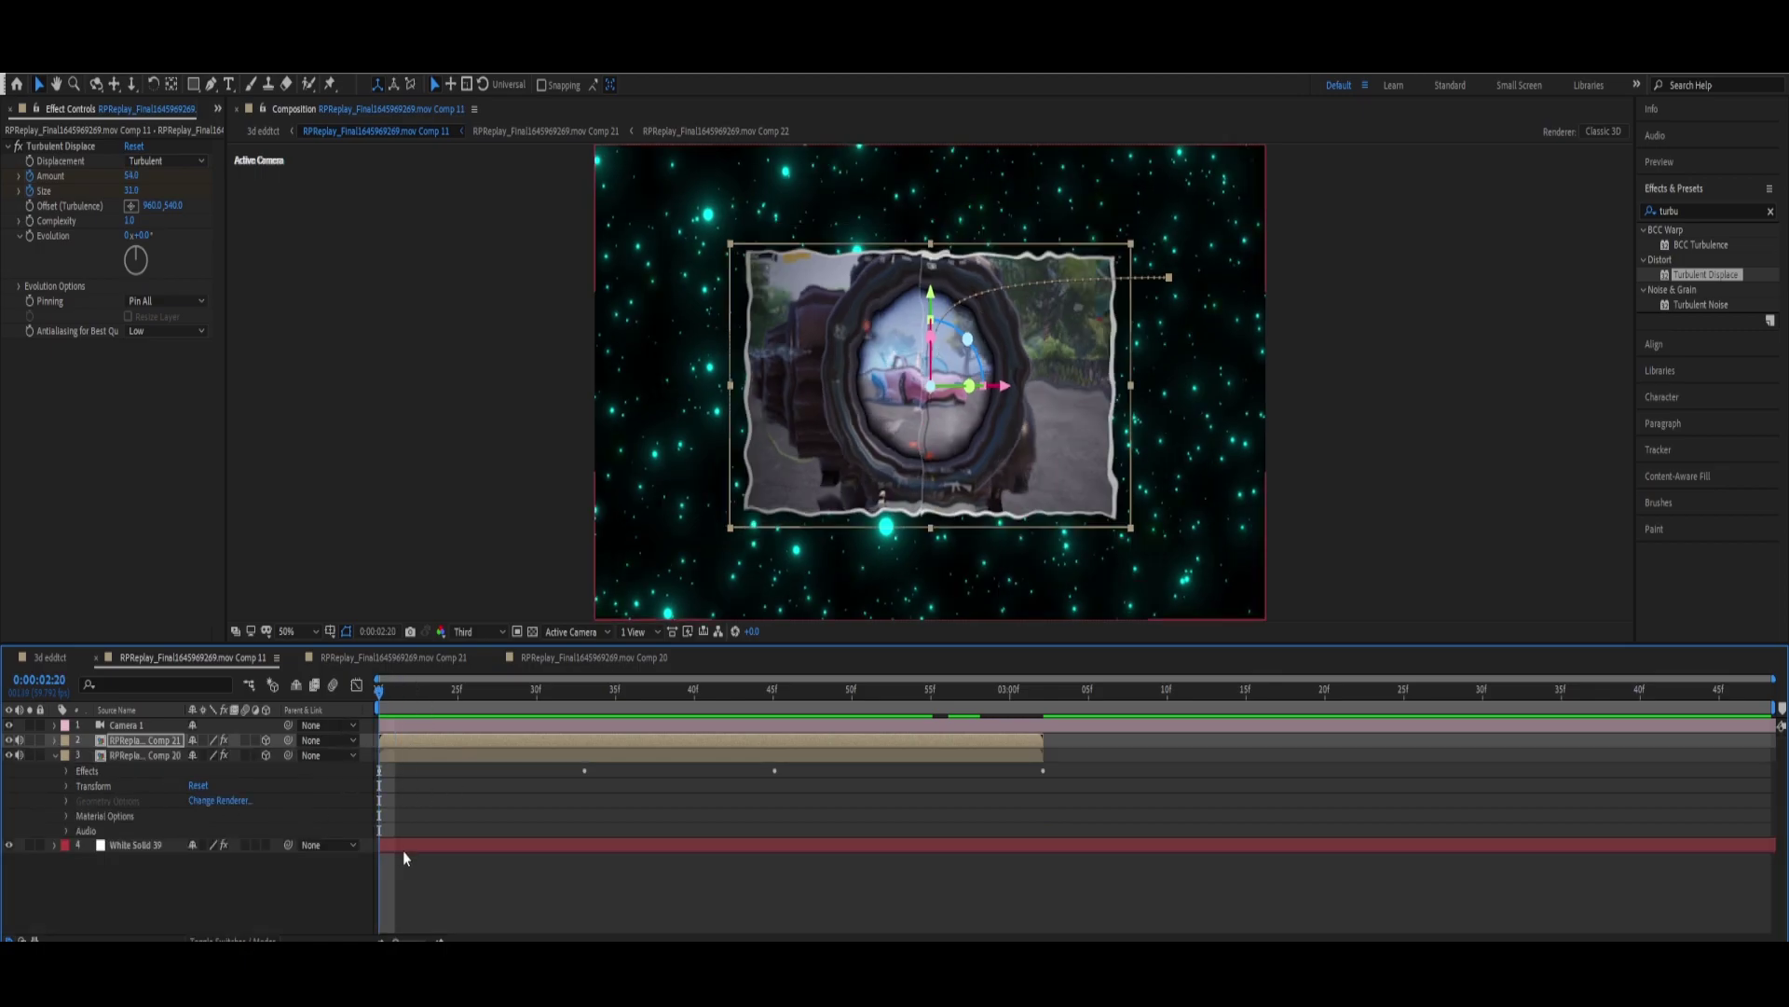
pyautogui.click(66, 785)
pyautogui.rightClick(112, 815)
pyautogui.click(158, 627)
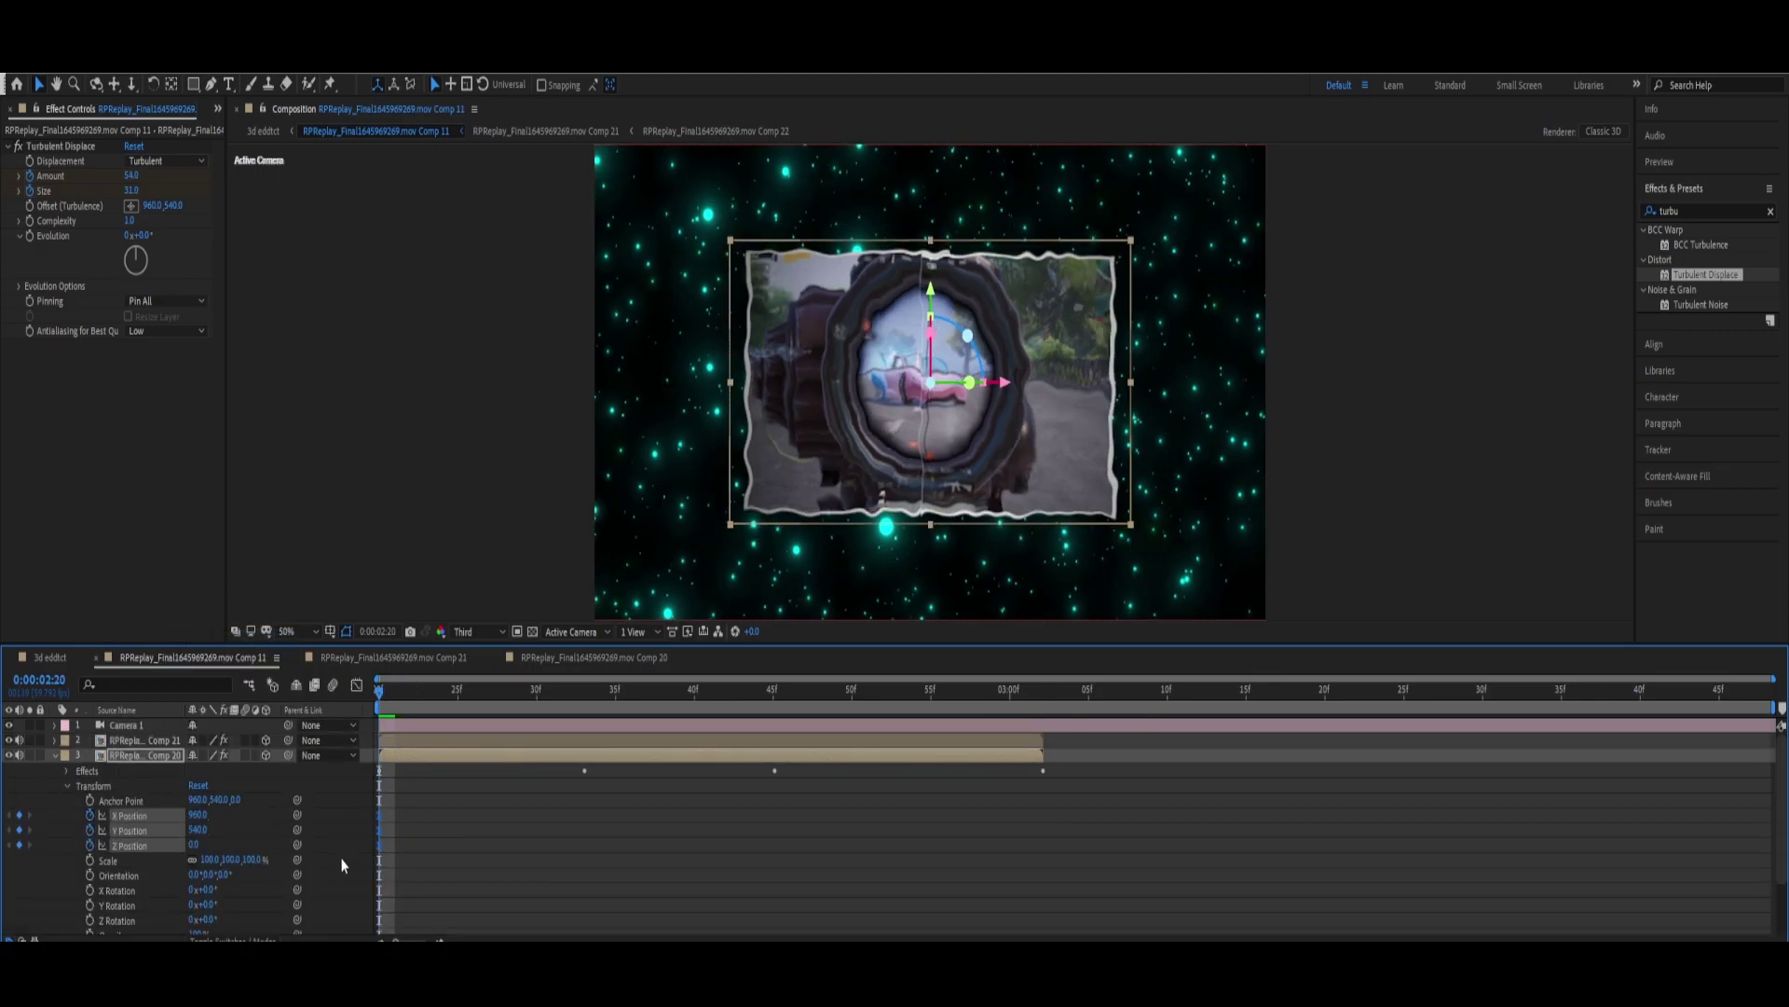
pyautogui.click(356, 684)
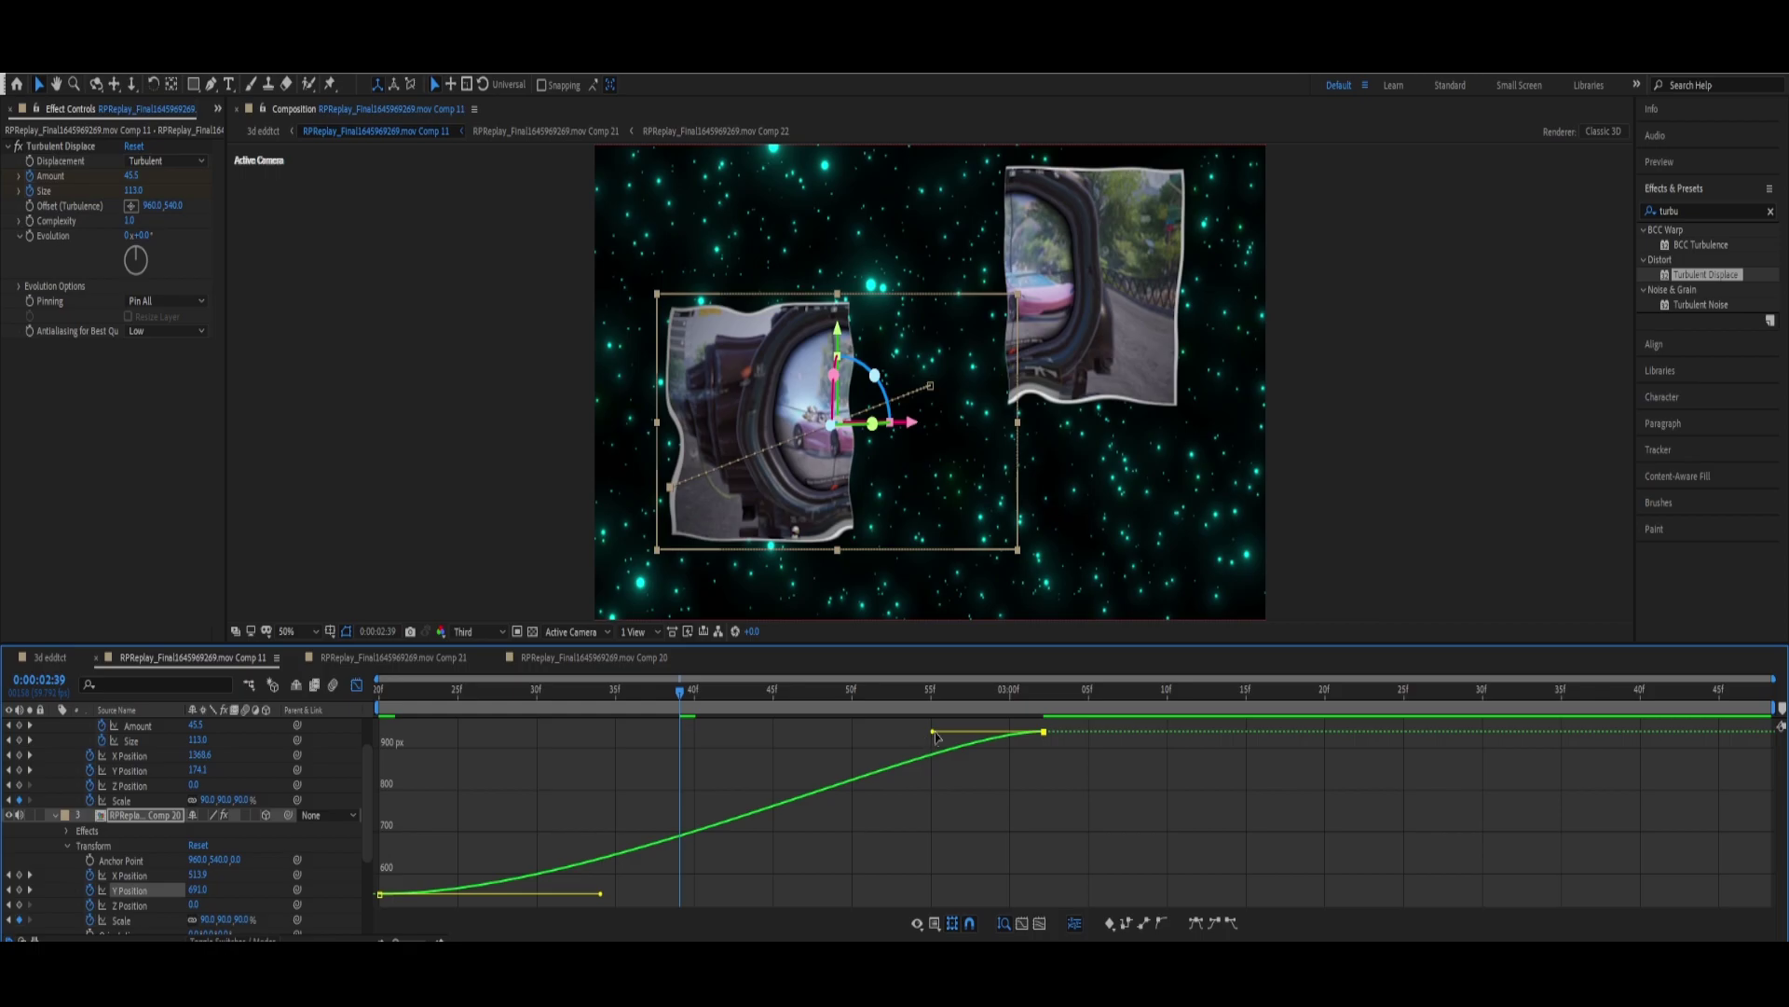
# Step: Reshape the Y Position curve's keyframe handles, undoing an accidental keyframe move
pyautogui.moveTo(933, 731); pyautogui.dragTo(970, 882)
pyautogui.moveTo(600, 894); pyautogui.dragTo(683, 893)
pyautogui.click(806, 690)
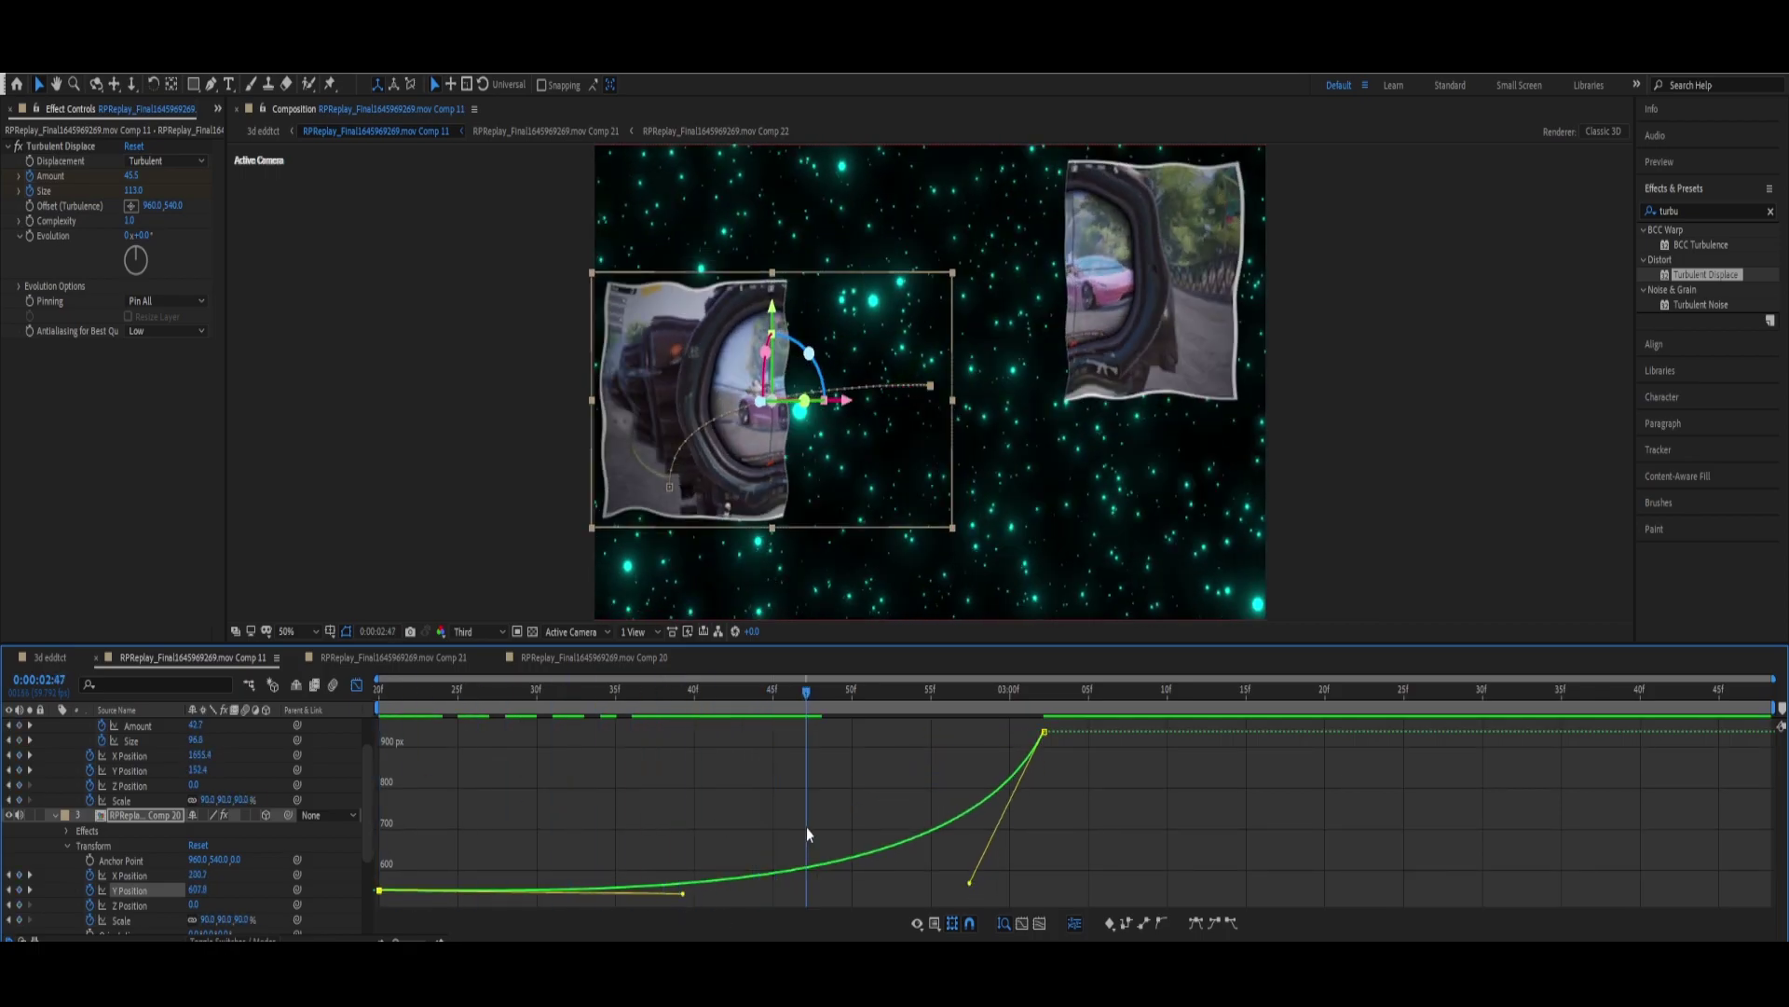
pyautogui.moveTo(970, 883)
pyautogui.mouseDown()
pyautogui.moveTo(984, 842)
pyautogui.moveTo(918, 889)
pyautogui.mouseUp()
pyautogui.hotkey('shift', 'F3')
pyautogui.click(919, 689)
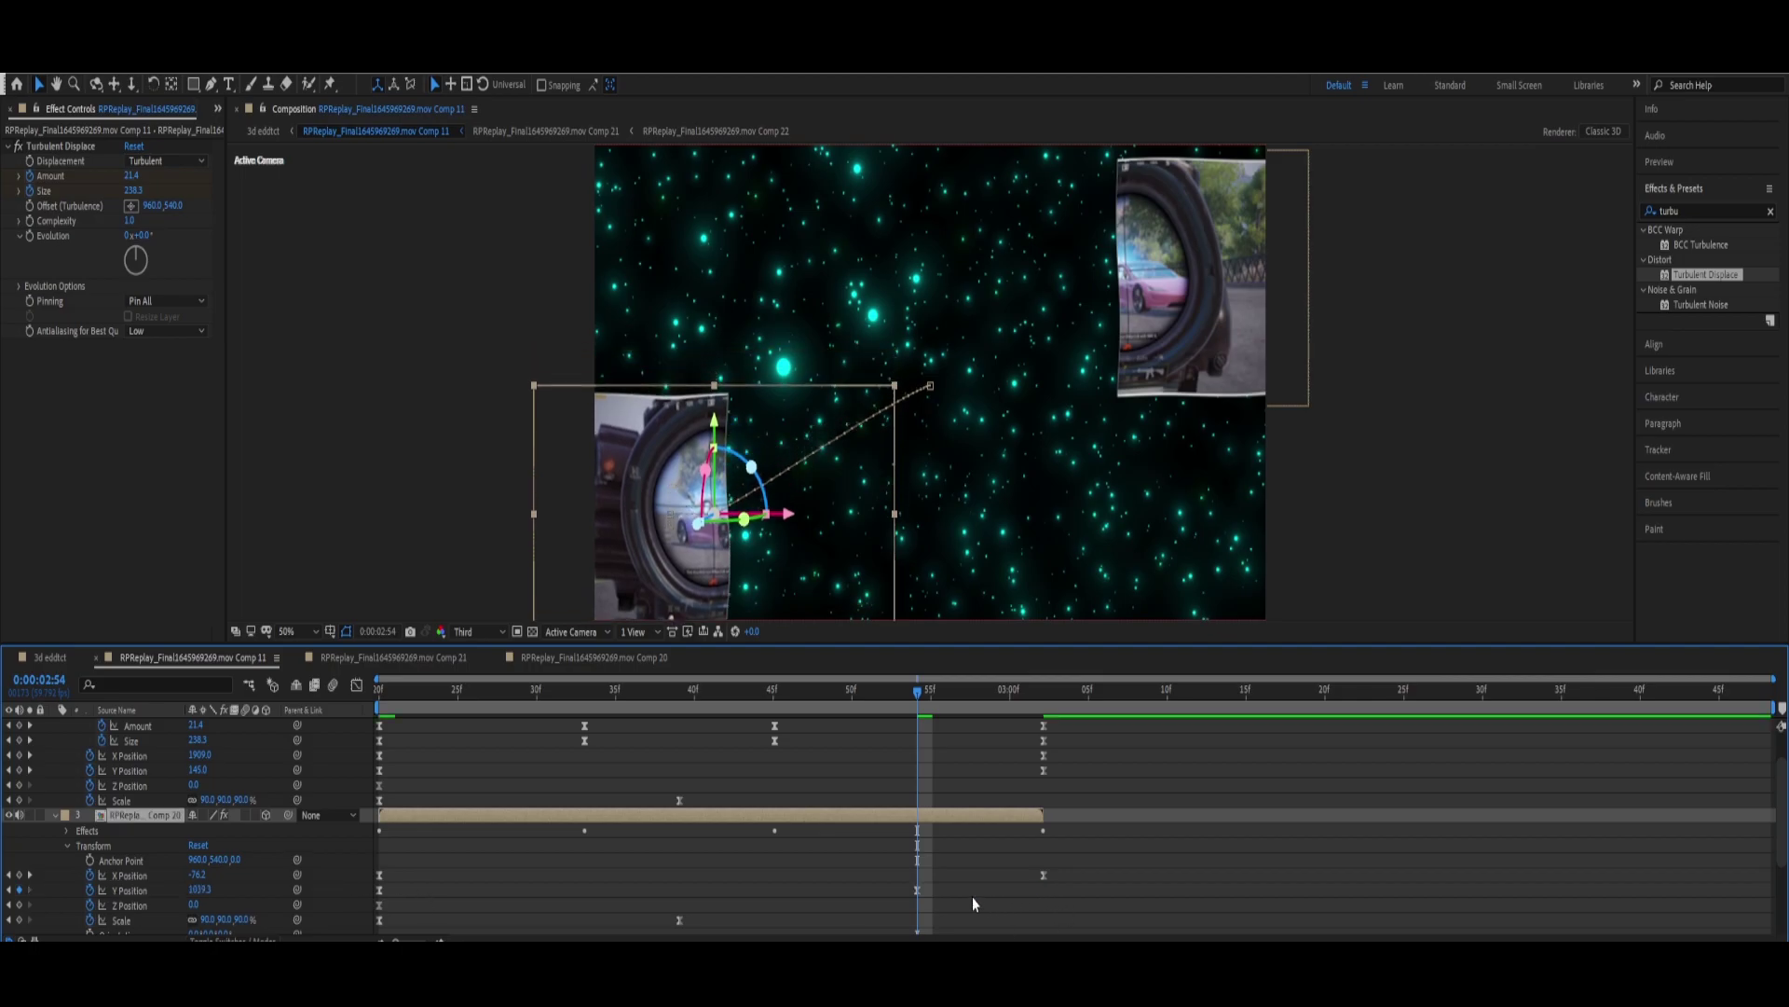
pyautogui.hotkey('ctrl', 'z')
pyautogui.hotkey('shift', 'F3')
# Step: Rework the Y Position handles so the piece rises fast then settles, and preview the motion
pyautogui.moveTo(888, 787)
pyautogui.mouseDown()
pyautogui.moveTo(627, 901)
pyautogui.moveTo(510, 736)
pyautogui.mouseUp()
pyautogui.moveTo(739, 732); pyautogui.dragTo(907, 850)
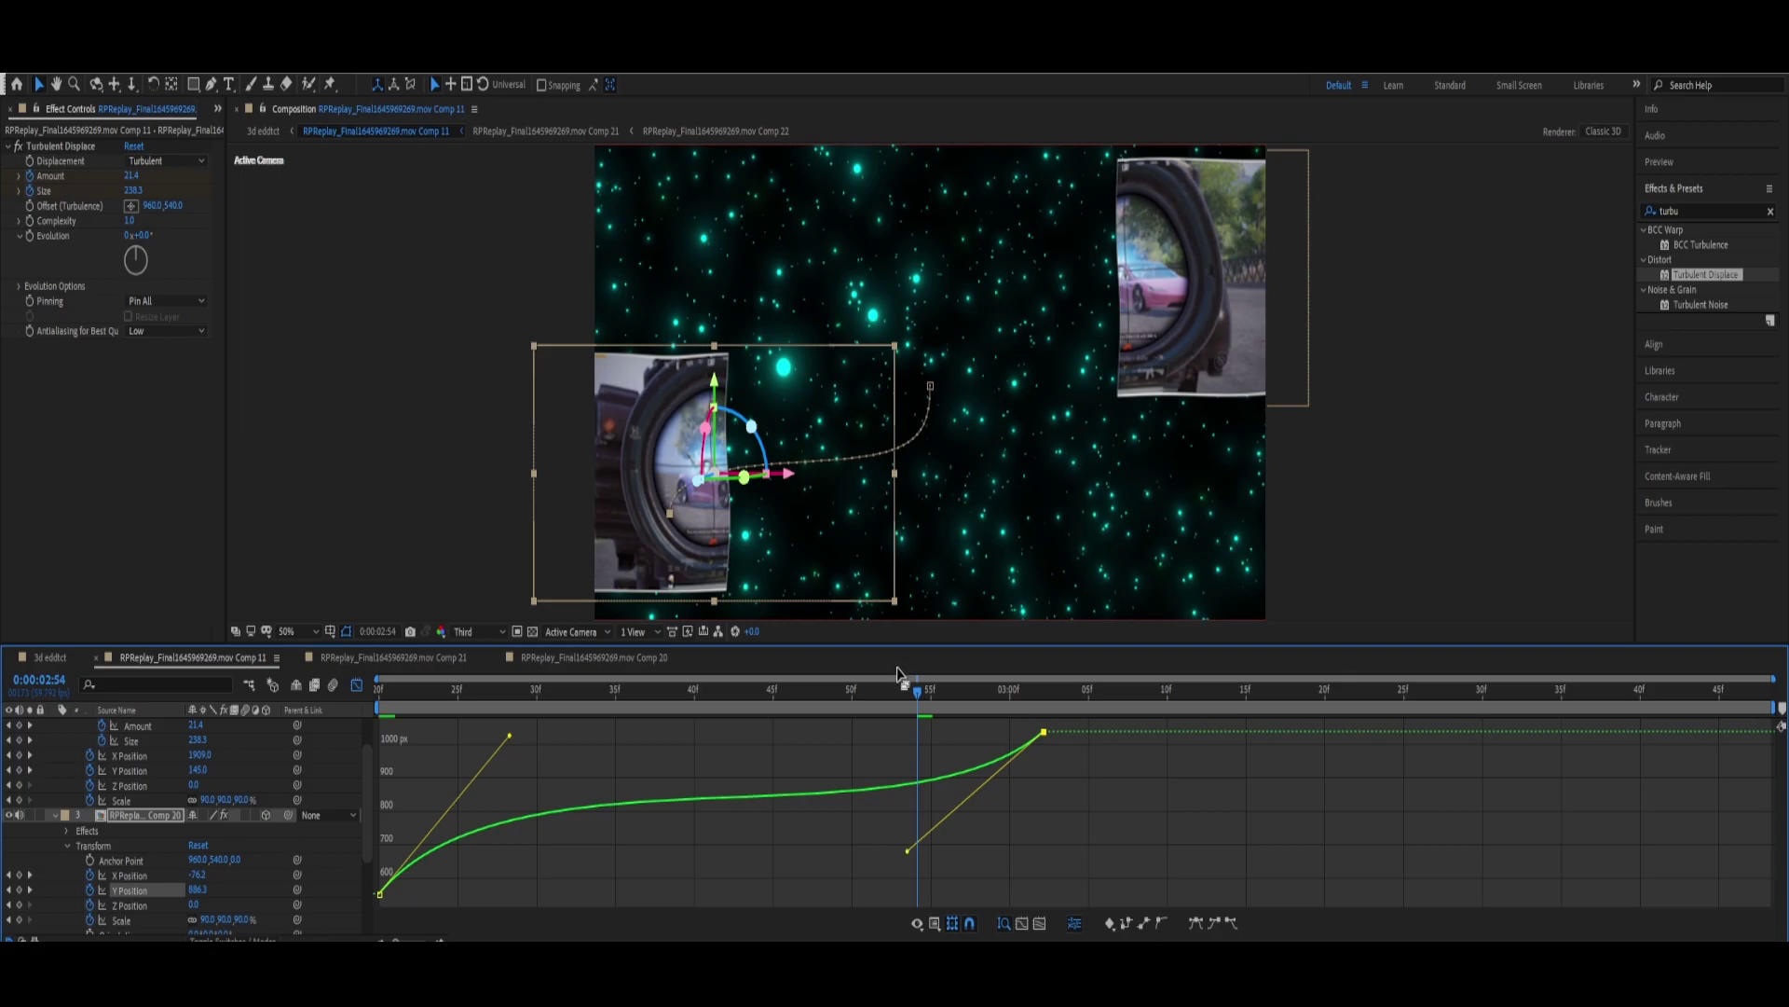
pyautogui.moveTo(897, 680); pyautogui.dragTo(902, 690)
pyautogui.moveTo(906, 850); pyautogui.dragTo(1034, 732)
pyautogui.moveTo(510, 736); pyautogui.dragTo(425, 786)
pyautogui.click(426, 690)
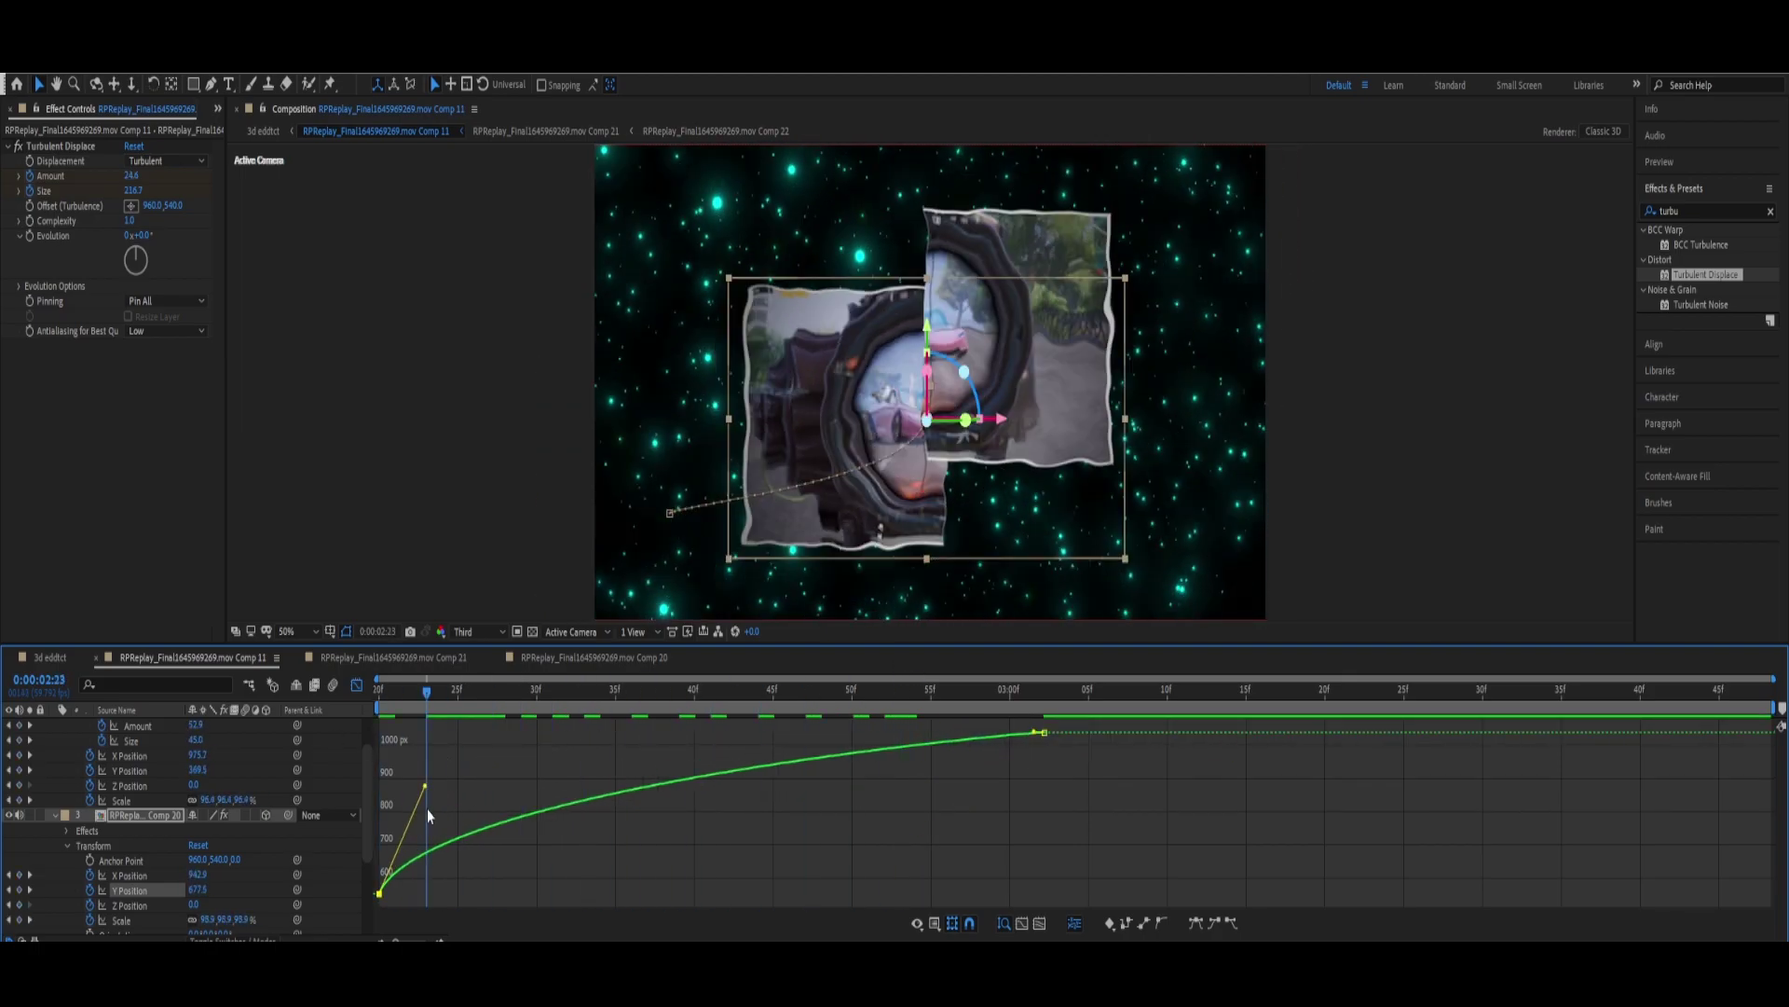
pyautogui.click(356, 686)
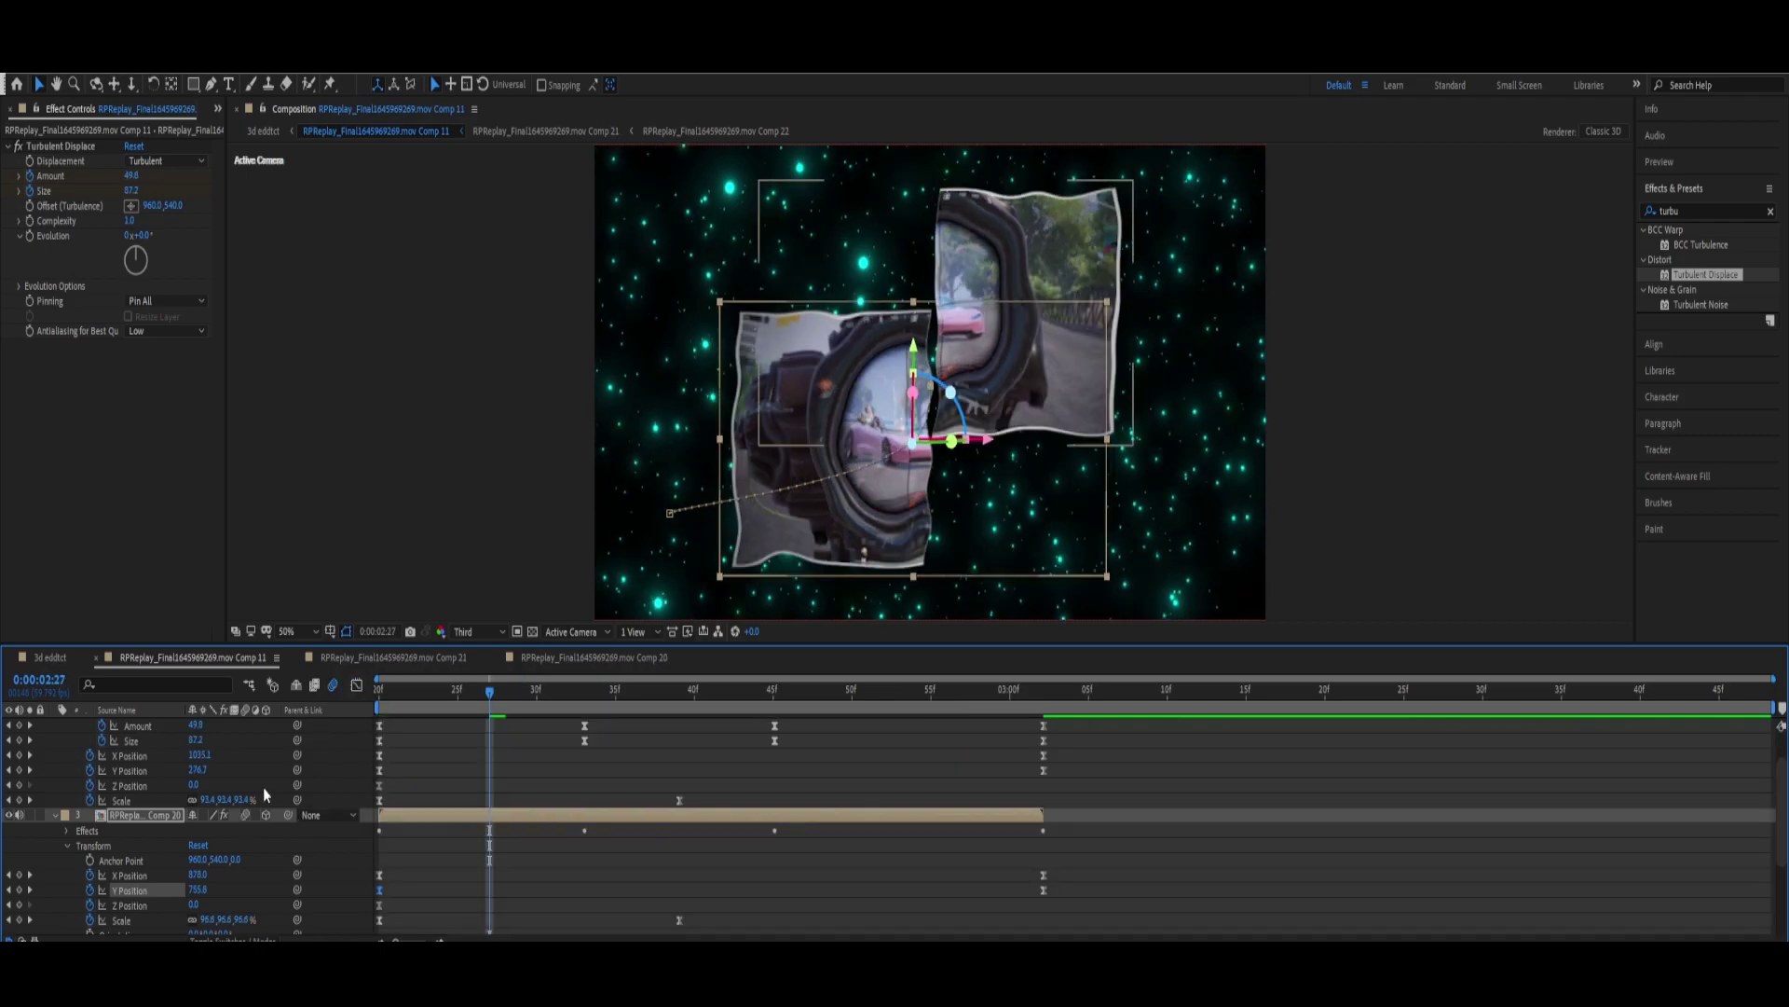
pyautogui.scroll(2, 263, 794)
pyautogui.press('space')
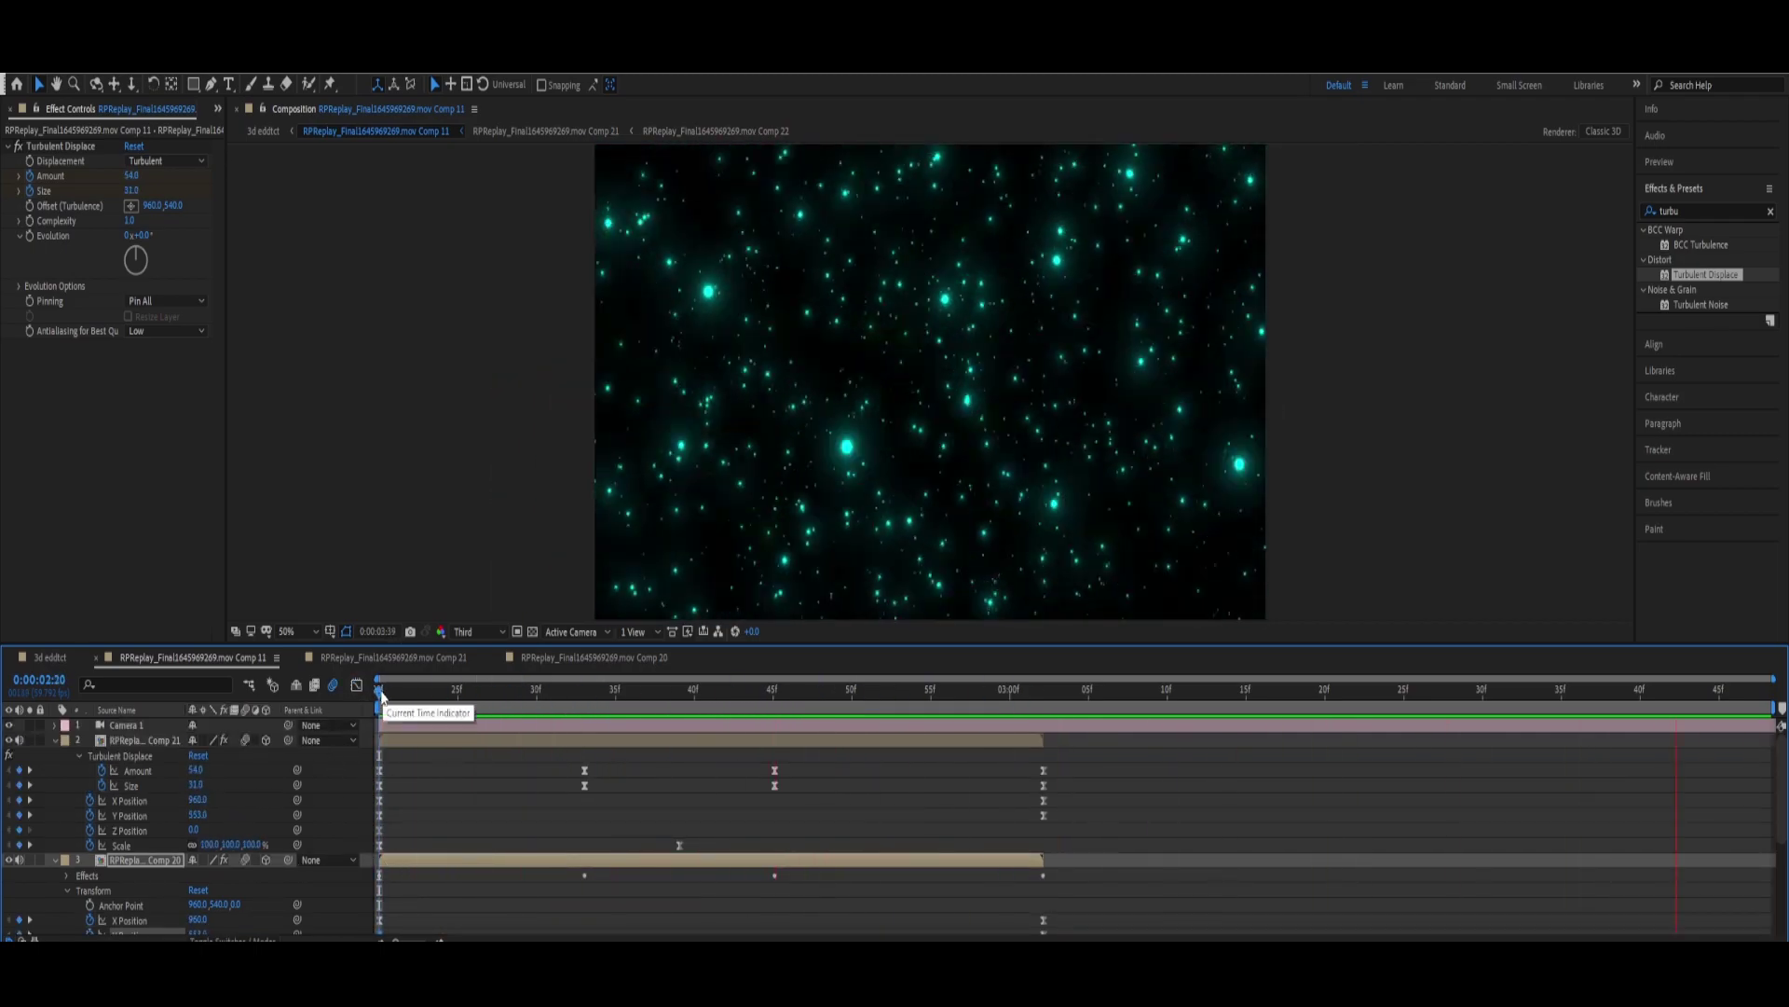
# Step: Retime the right piece's Amount and Size displacement keyframes and preview the result
pyautogui.moveTo(381, 695); pyautogui.dragTo(601, 695)
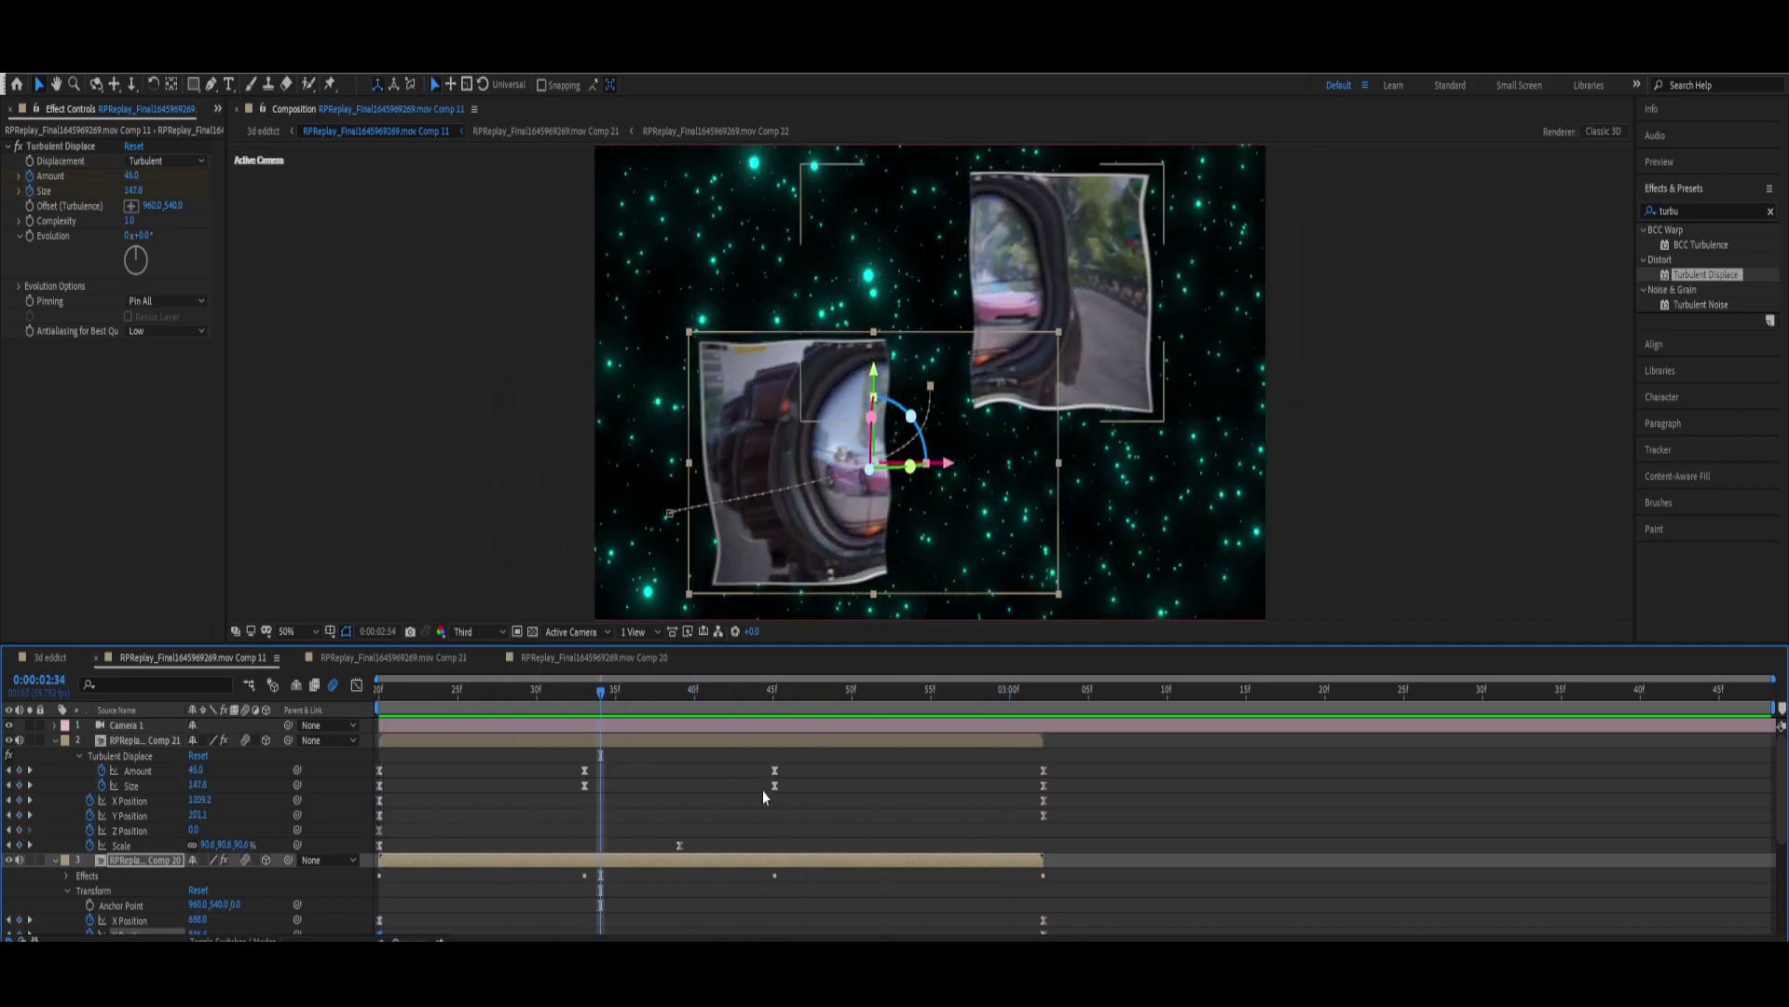
pyautogui.moveTo(775, 777); pyautogui.dragTo(806, 777)
pyautogui.moveTo(584, 777); pyautogui.dragTo(568, 777)
pyautogui.click(727, 690)
pyautogui.moveTo(679, 845); pyautogui.dragTo(711, 845)
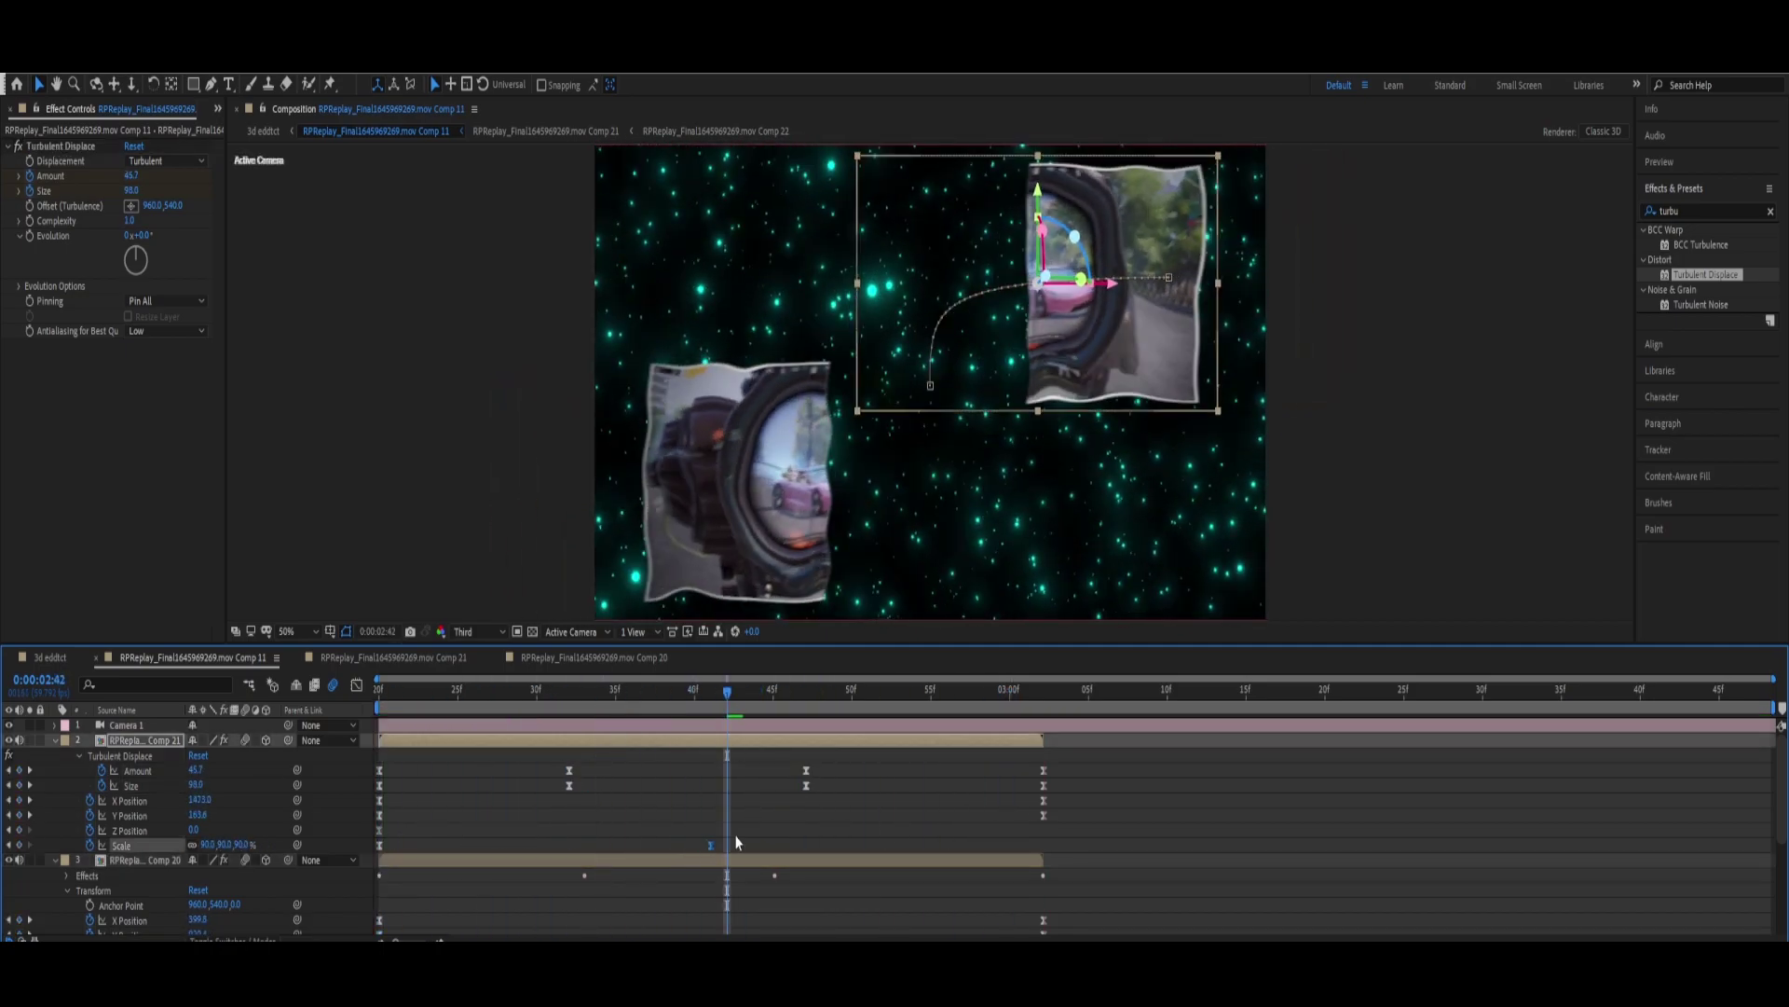
pyautogui.scroll(-3, 736, 843)
pyautogui.press('space')
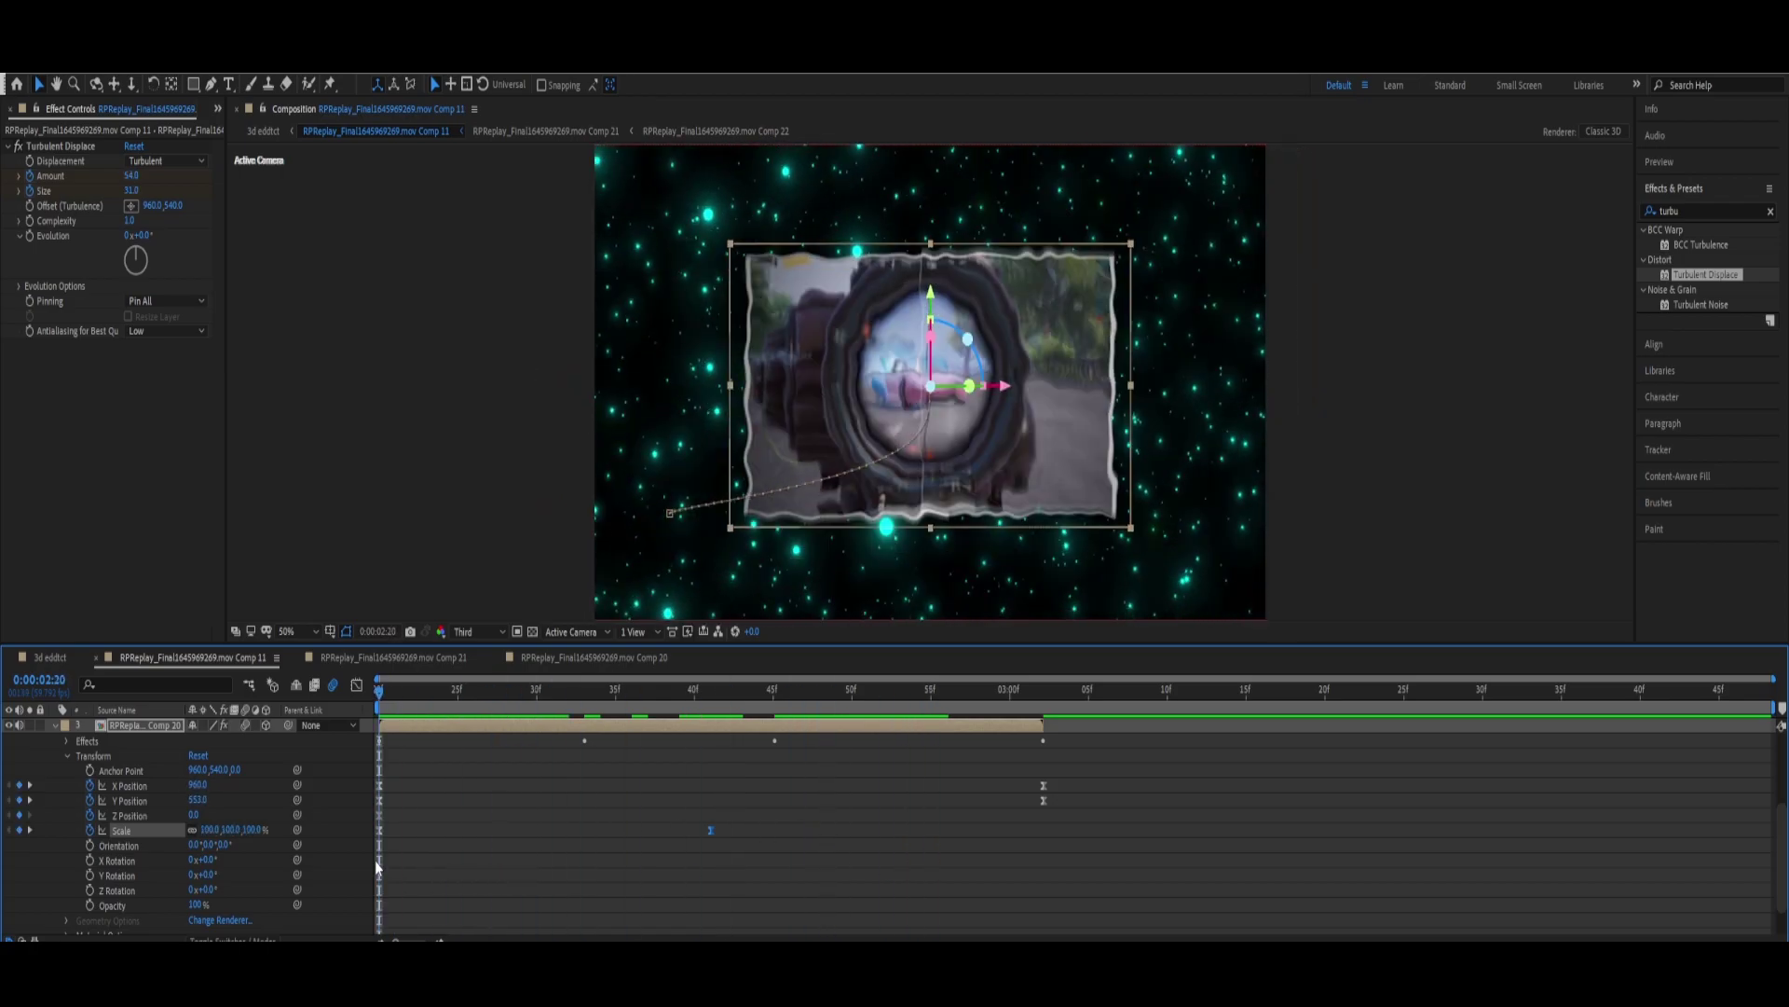
# Step: Collapse the layer properties and duplicate a gameplay clip layer at 0:00:02:29
pyautogui.press('u')
pyautogui.moveTo(832, 799); pyautogui.dragTo(532, 872)
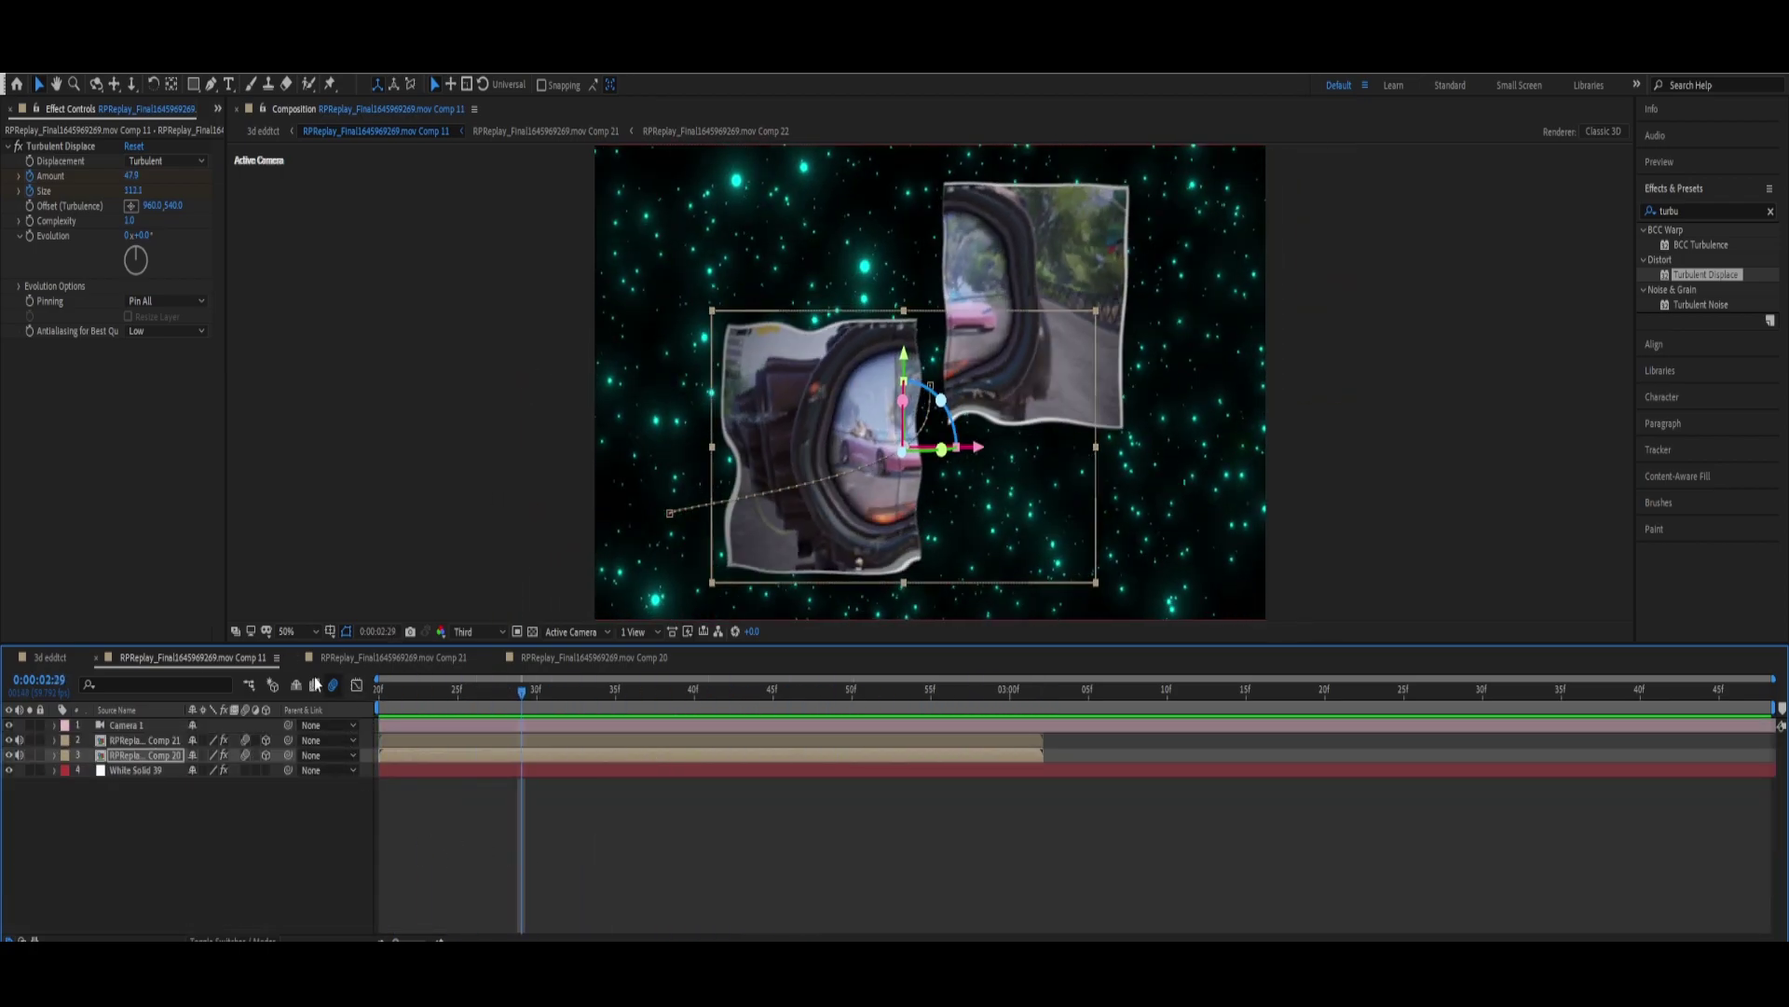
pyautogui.hotkey('ctrl', 'd')
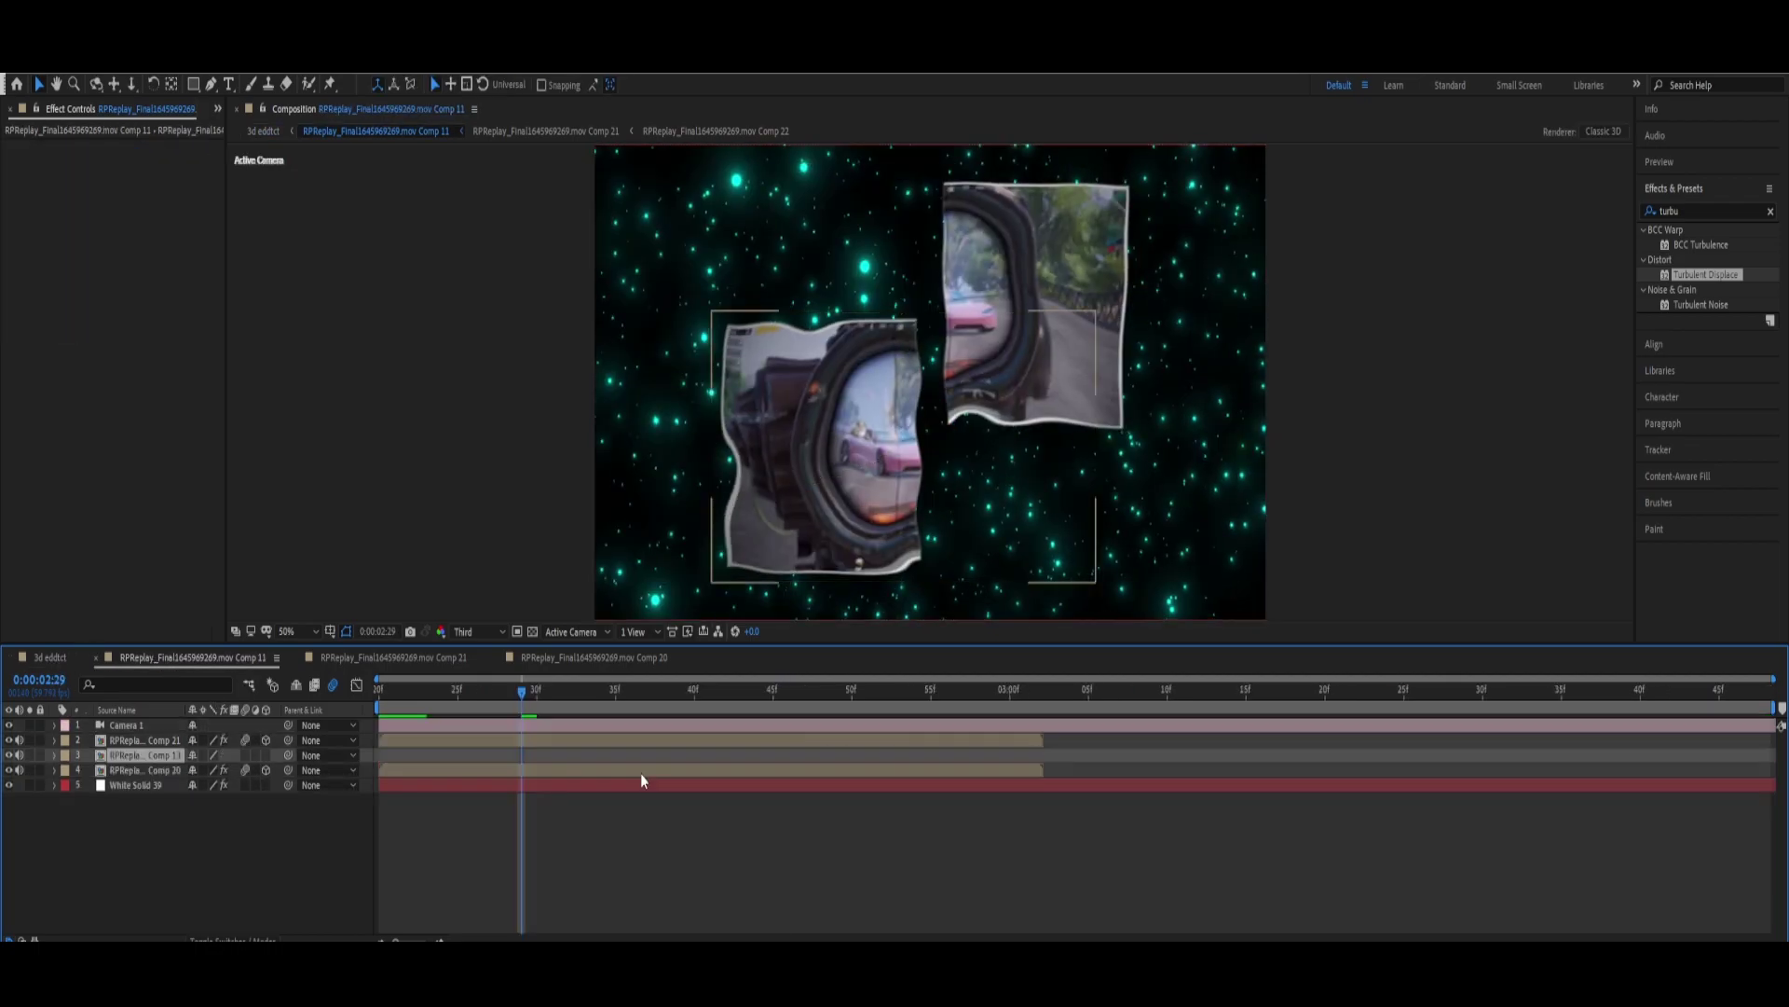
# Step: Move the Comp 13 layer to position 5 and reveal its Transform properties at its in-point
pyautogui.click(49, 658)
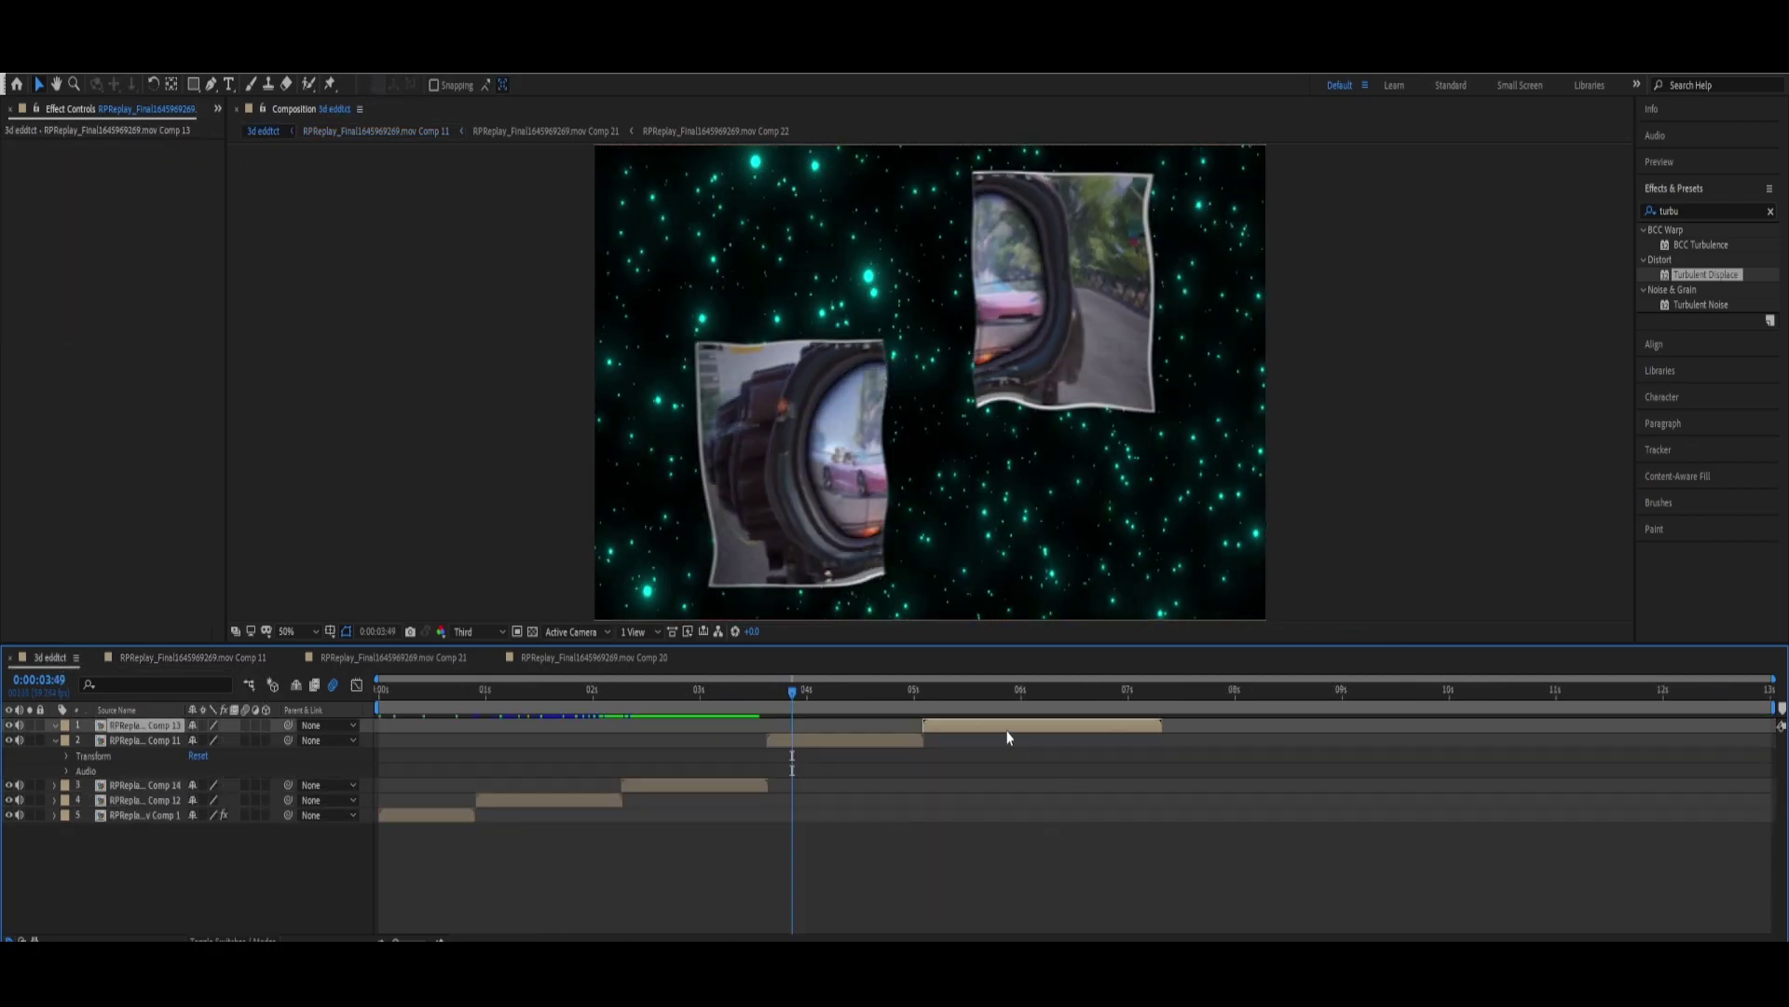
pyautogui.click(177, 658)
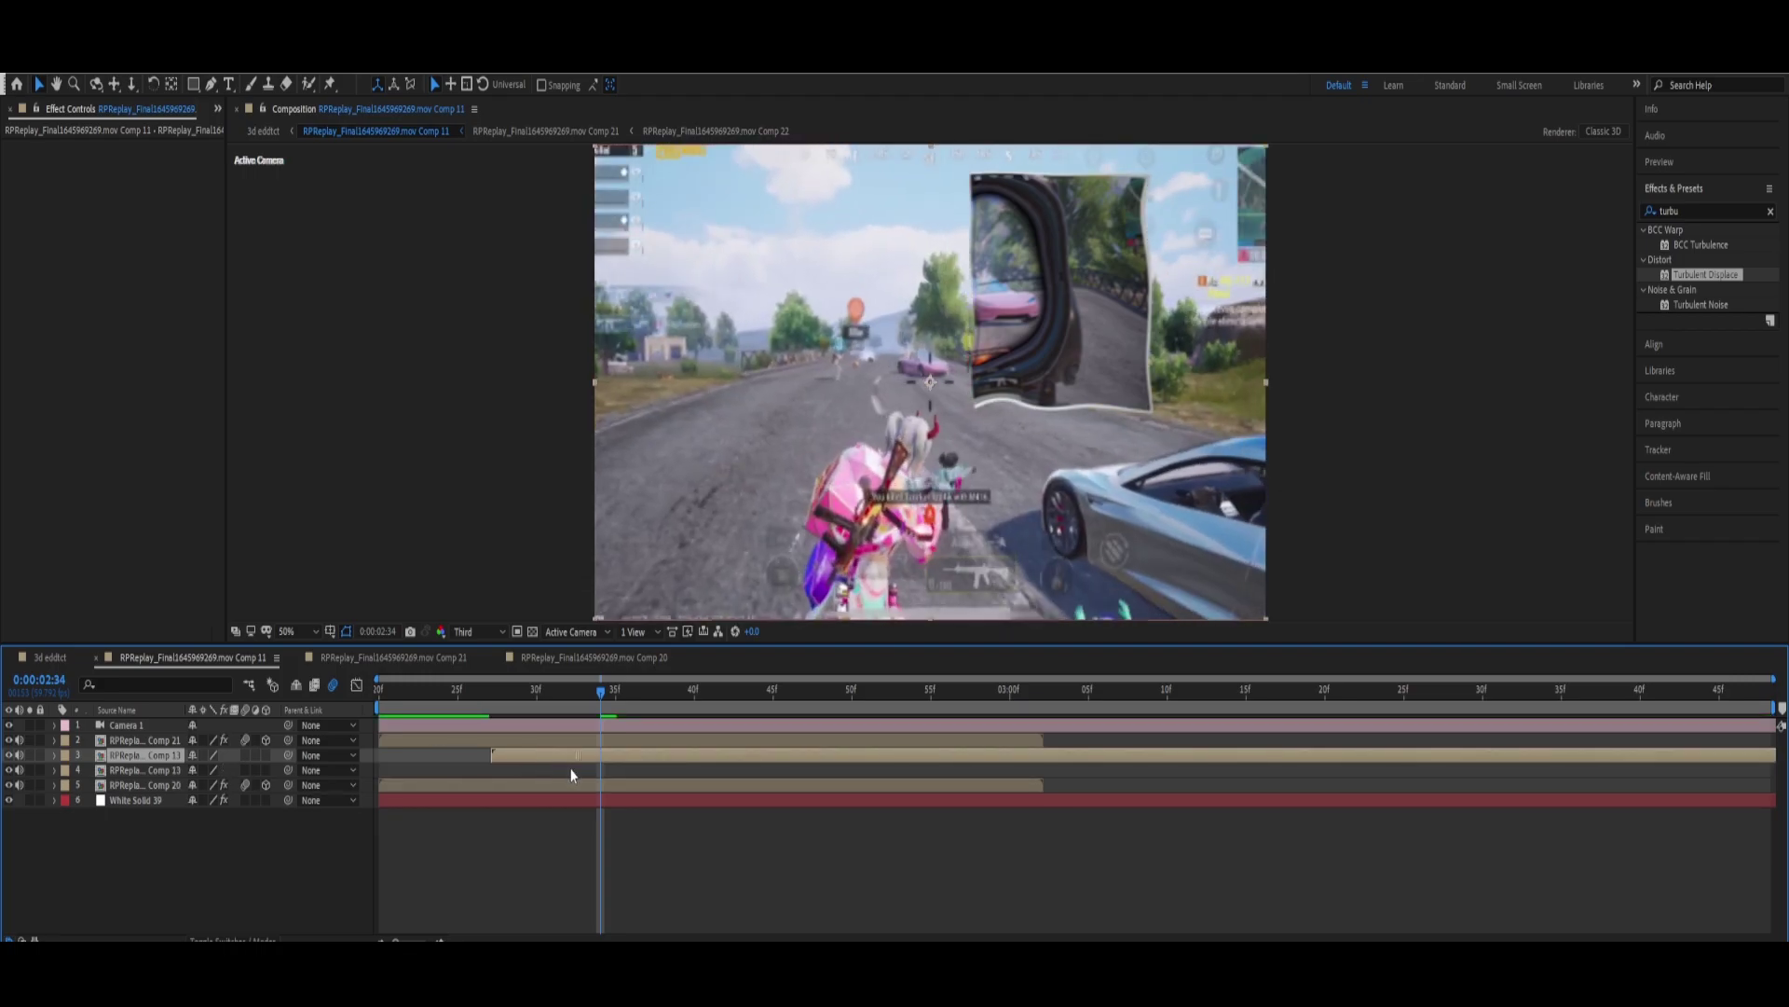
pyautogui.press('i')
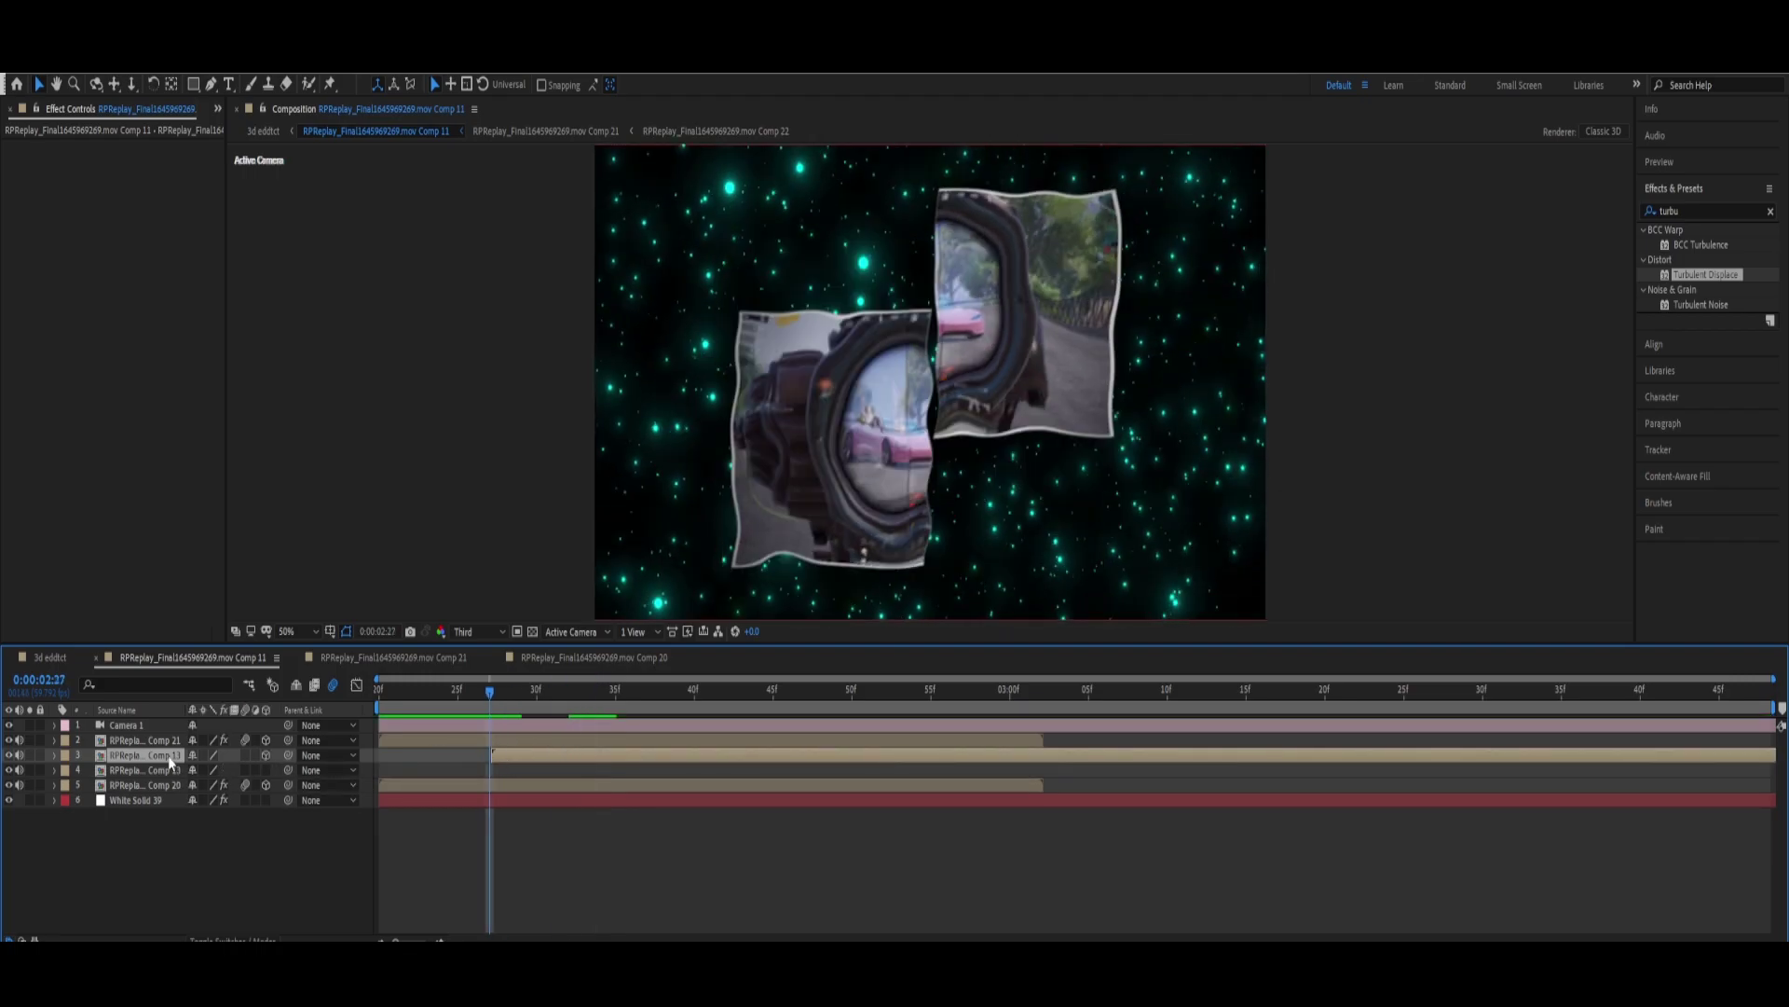
pyautogui.moveTo(139, 754); pyautogui.dragTo(161, 795)
pyautogui.click(54, 784)
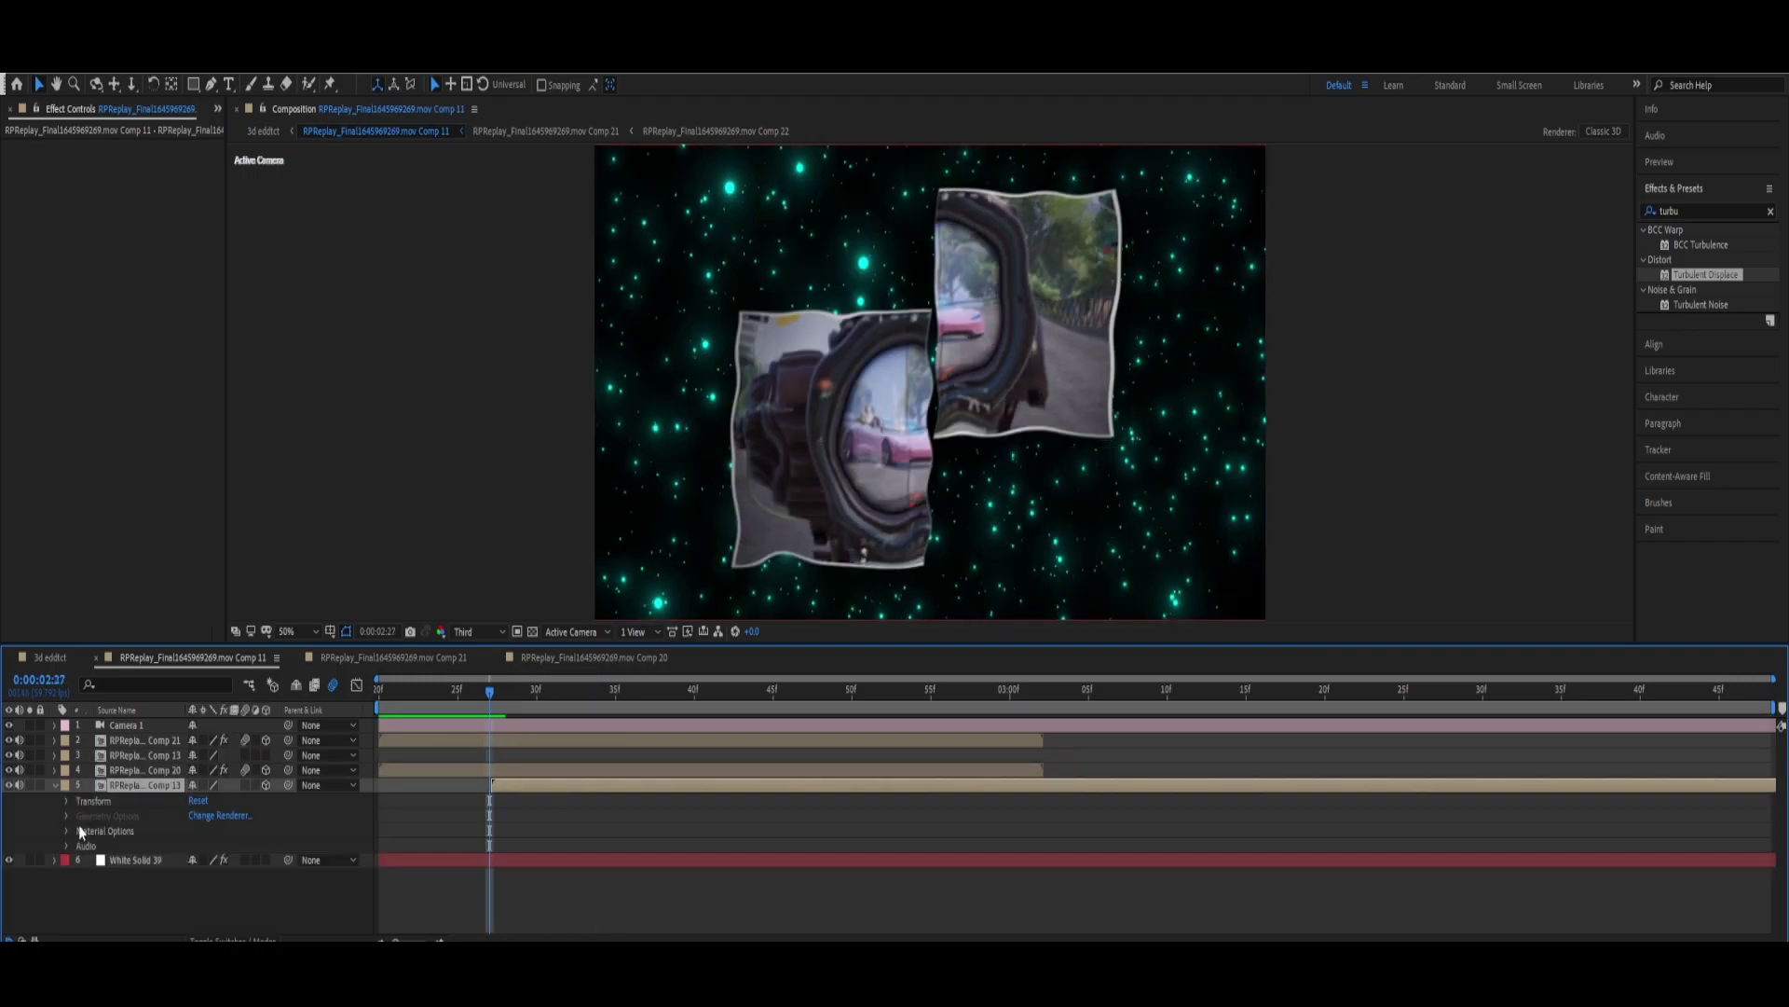
pyautogui.click(67, 800)
pyautogui.scroll(-2, 90, 927)
pyautogui.scroll(2, 93, 886)
# Step: Keyframe the Comp 13 layer's Scale to grow from 40% to 100% from its first frame
pyautogui.click(89, 844)
pyautogui.press('space')
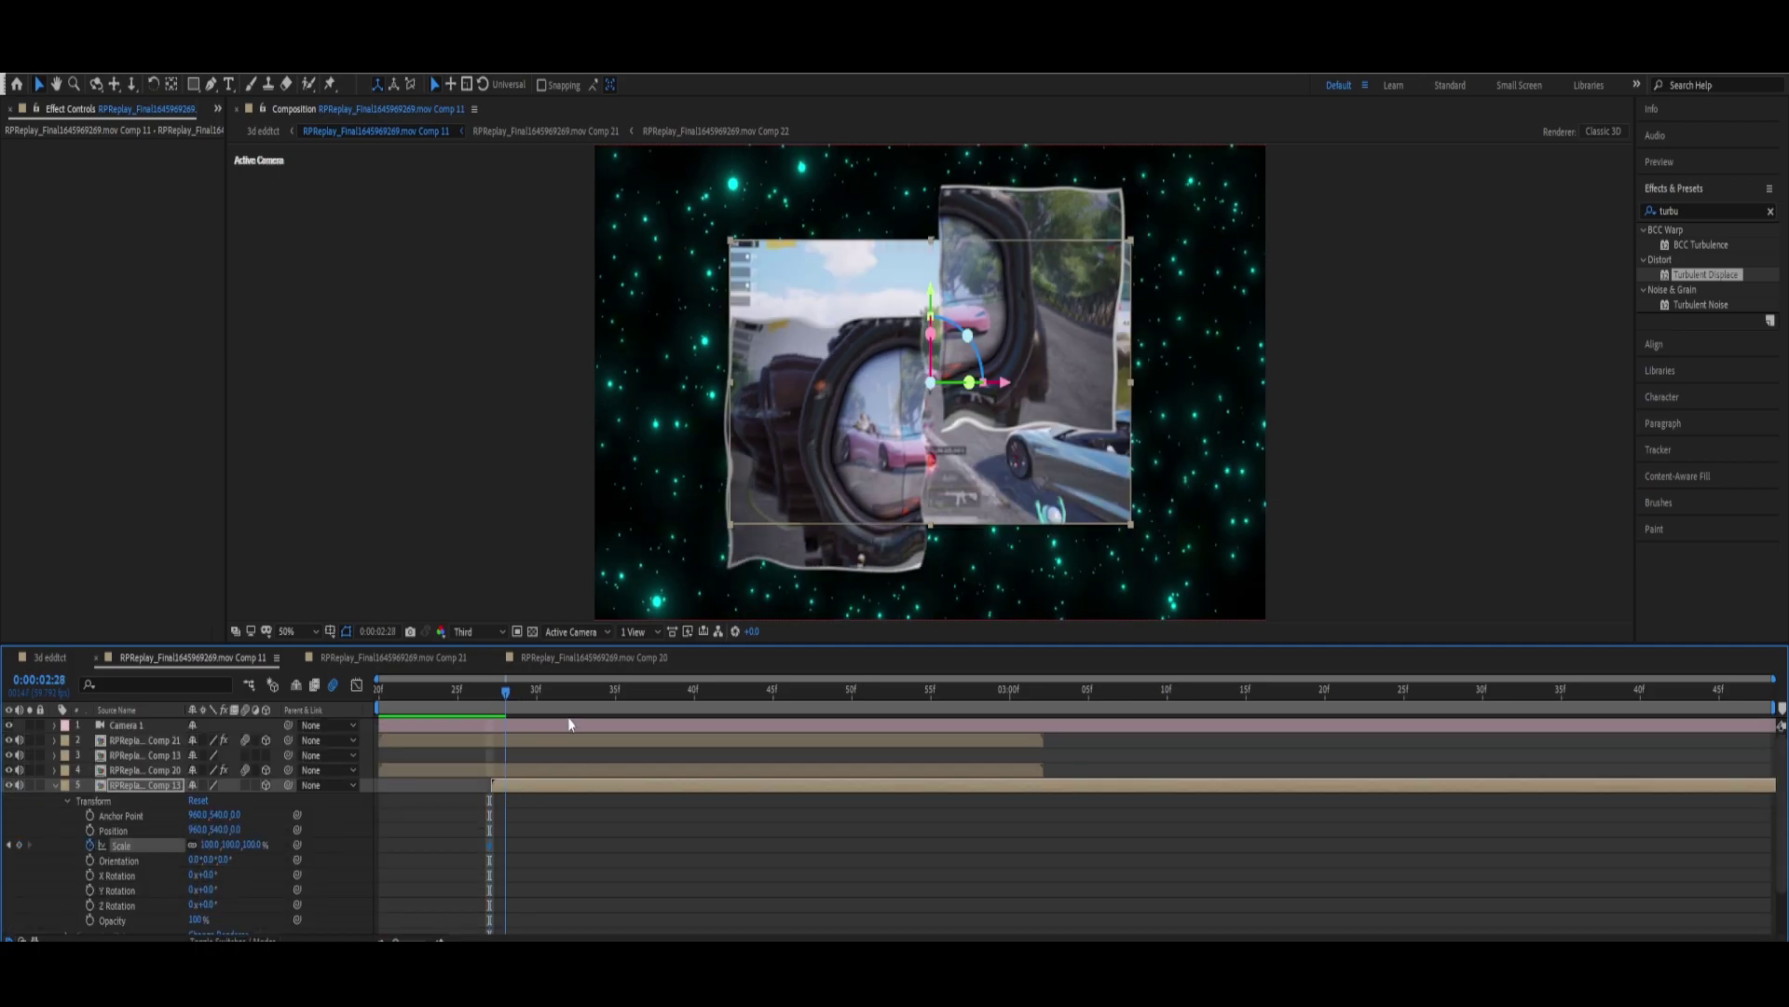
pyautogui.moveTo(970, 704); pyautogui.dragTo(506, 694)
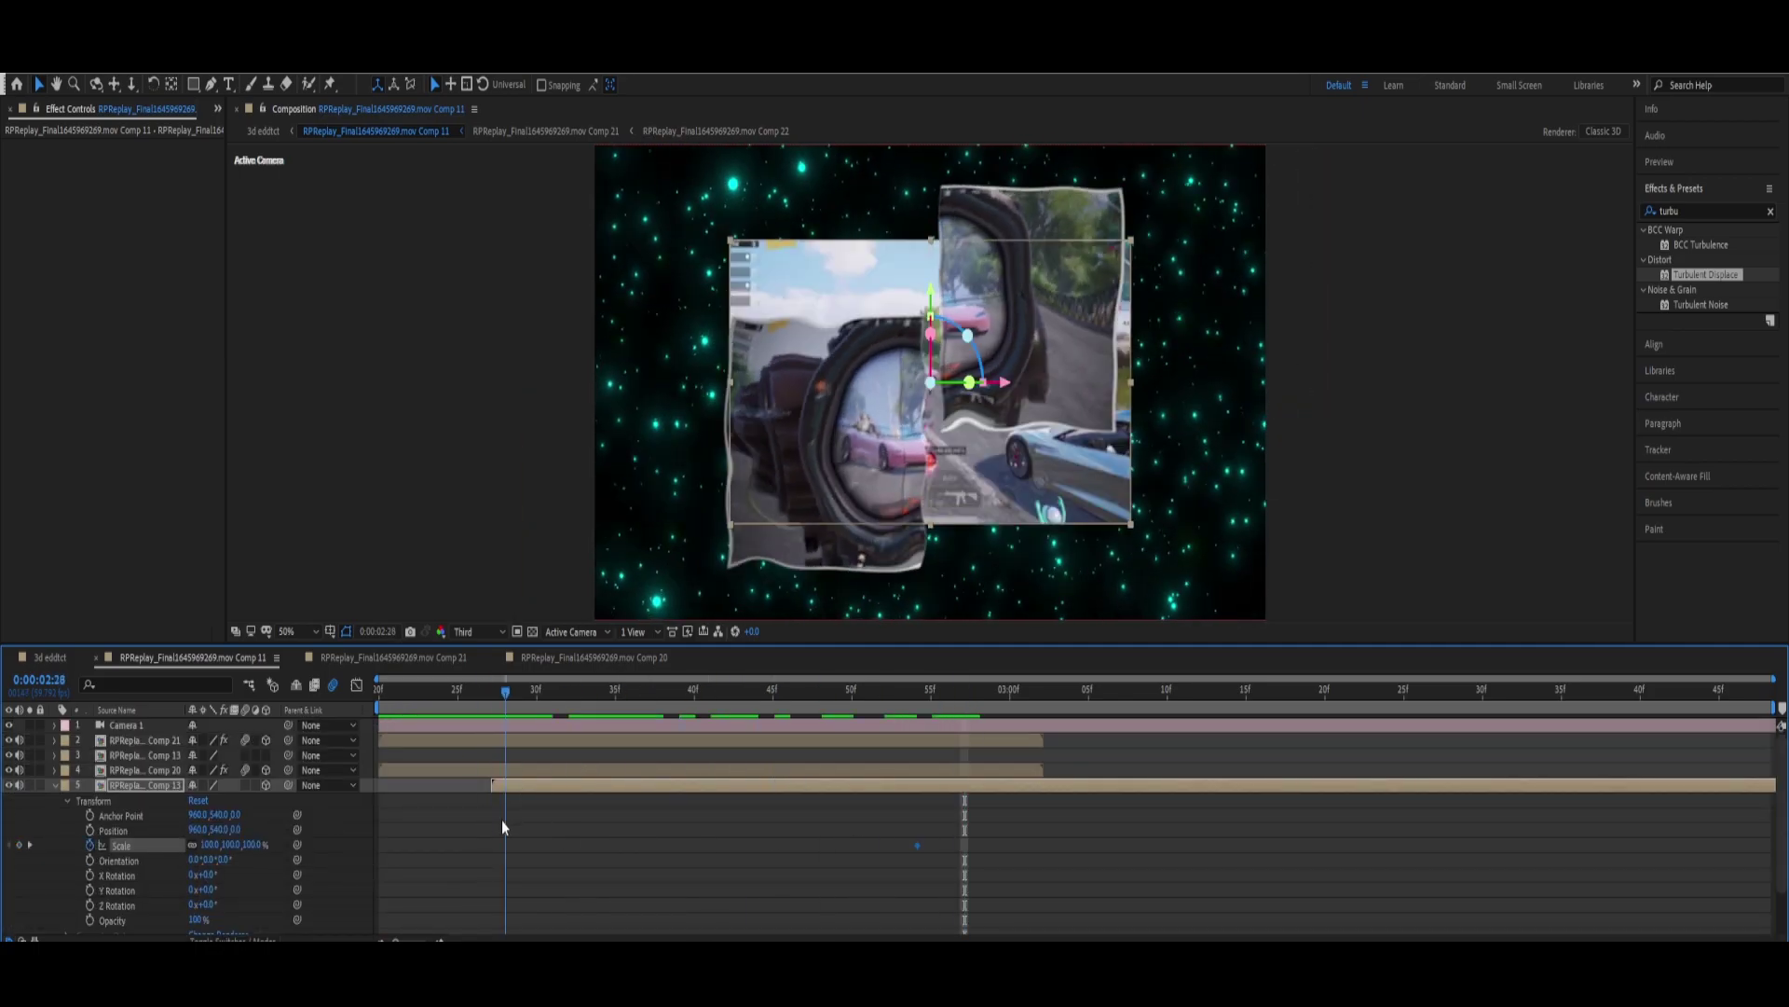
pyautogui.moveTo(216, 844); pyautogui.dragTo(186, 844)
pyautogui.press('space')
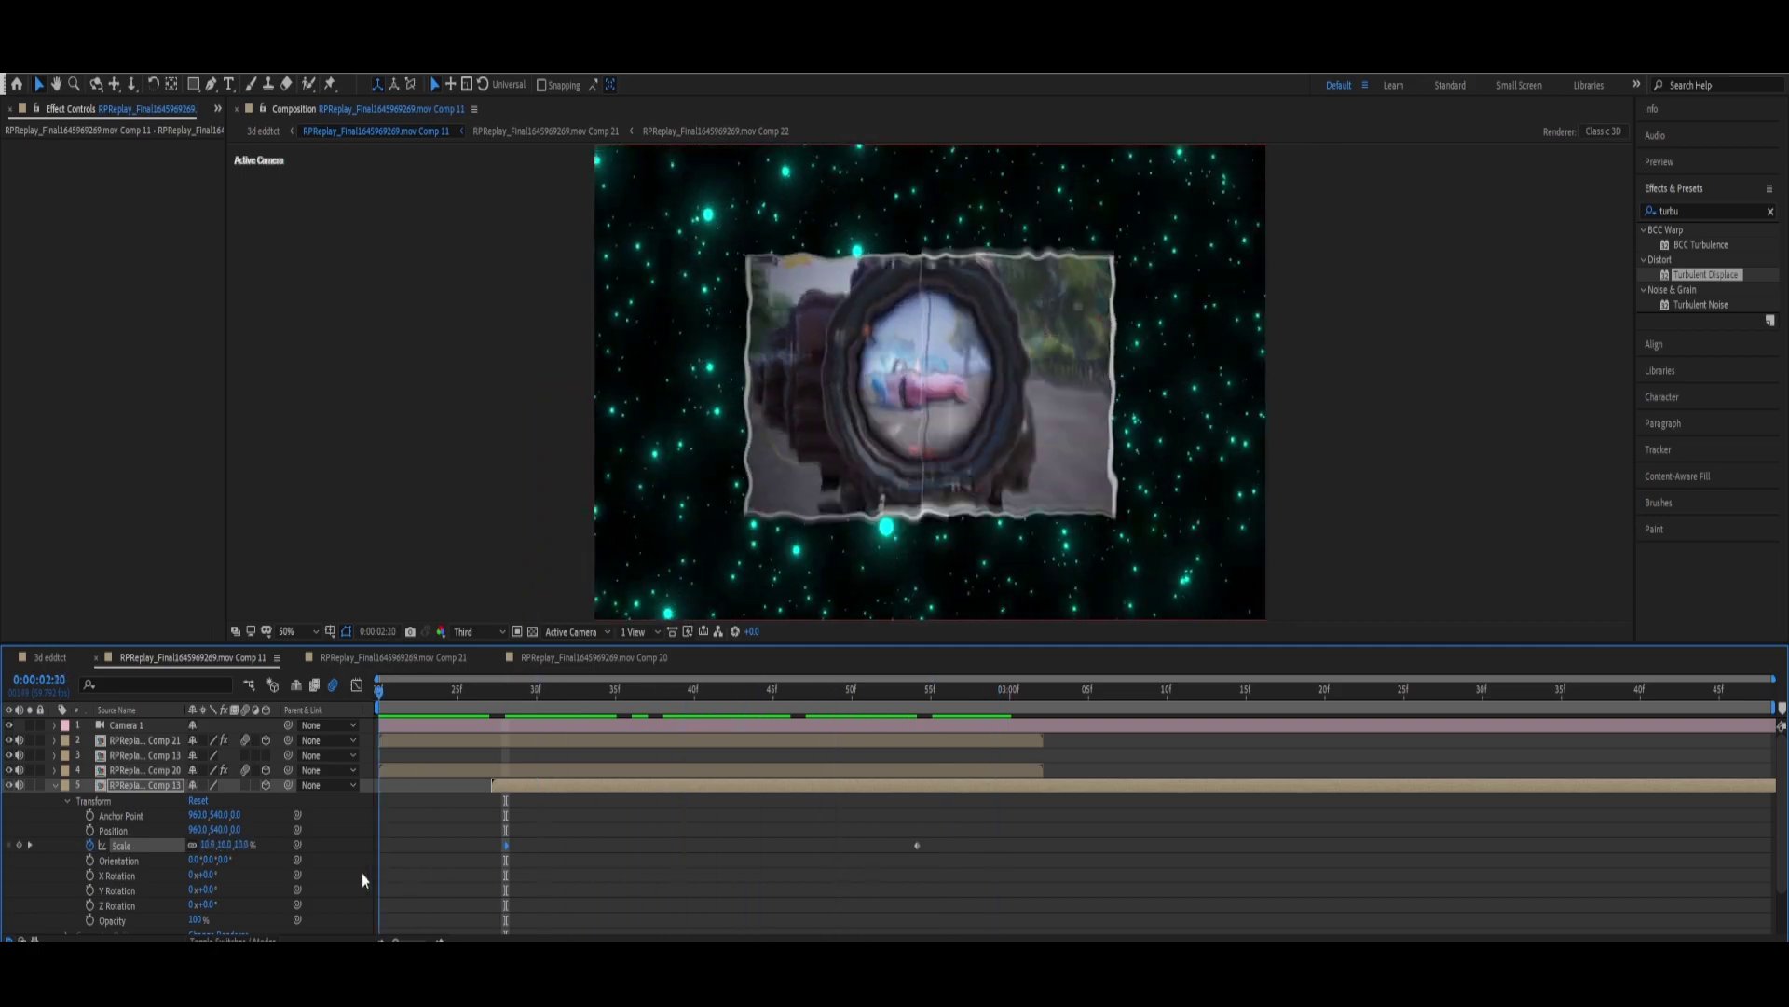
pyautogui.press('space')
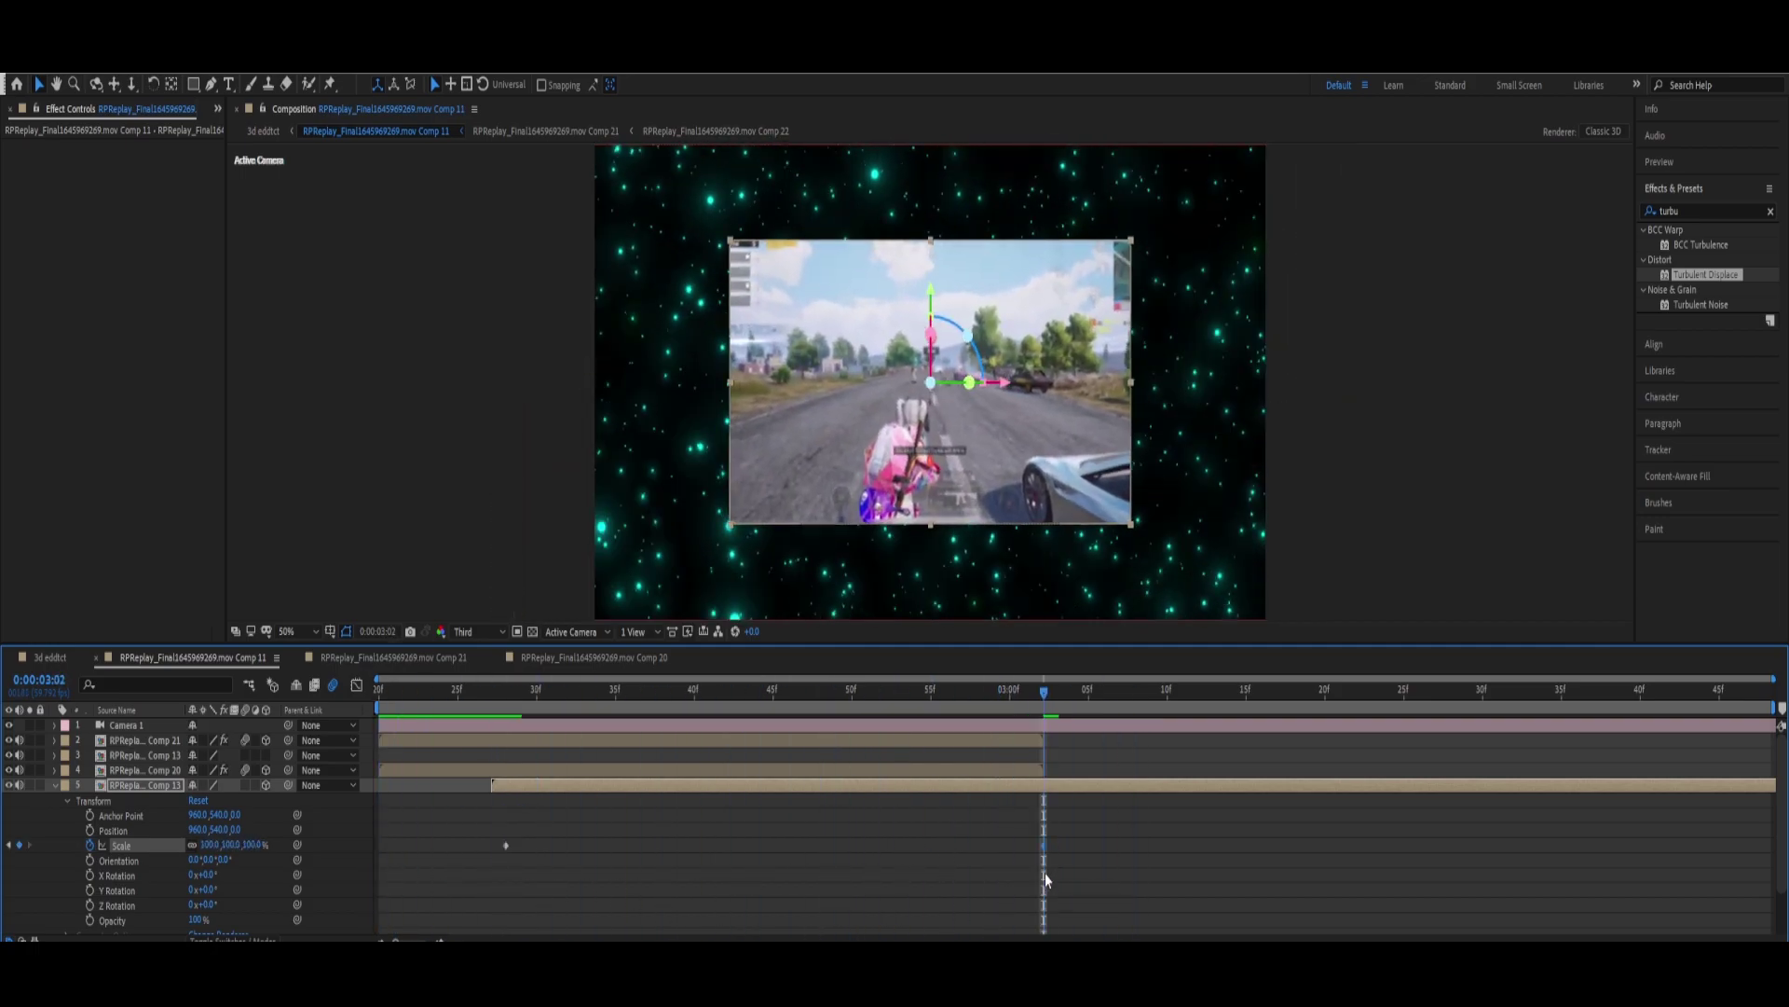
pyautogui.press('space')
# Step: Slide the 100% Scale keyframe earlier, preview it, and open Comp 13
pyautogui.press('space')
pyautogui.moveTo(1044, 845)
pyautogui.mouseDown()
pyautogui.moveTo(774, 844)
pyautogui.moveTo(922, 867)
pyautogui.moveTo(885, 870)
pyautogui.mouseUp()
pyautogui.press('space')
pyautogui.press('space')
pyautogui.press('space')
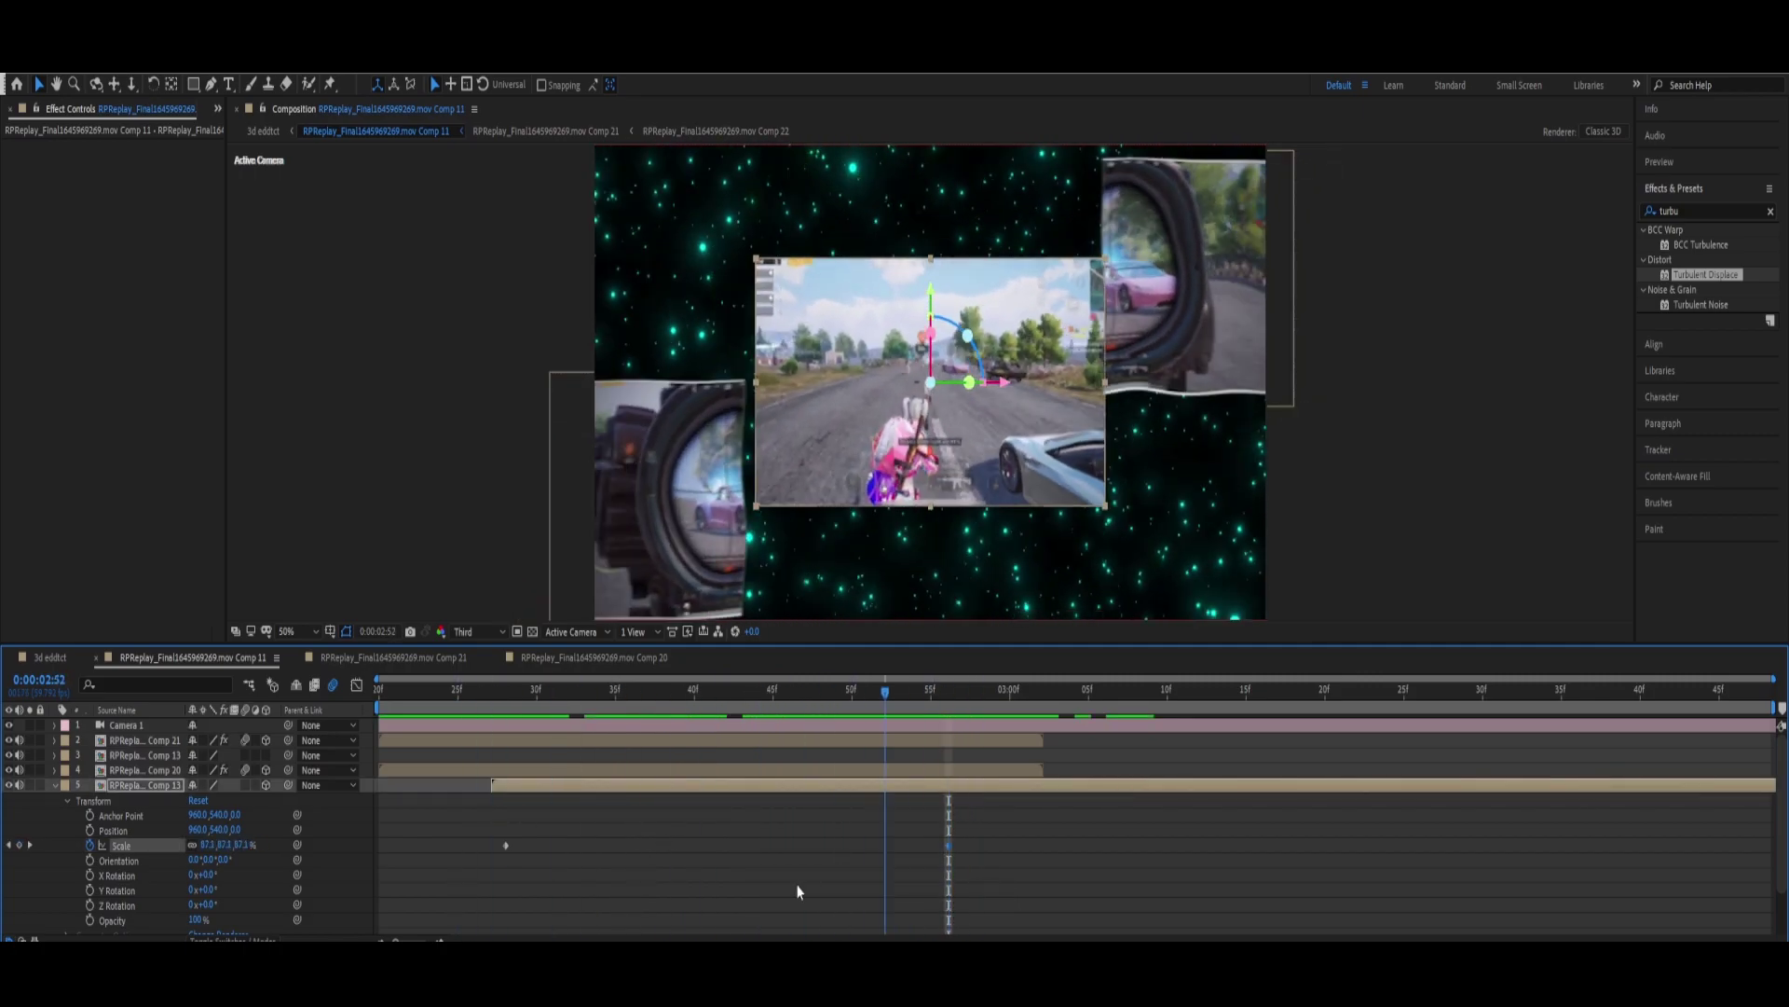
pyautogui.press('space')
pyautogui.doubleClick(140, 784)
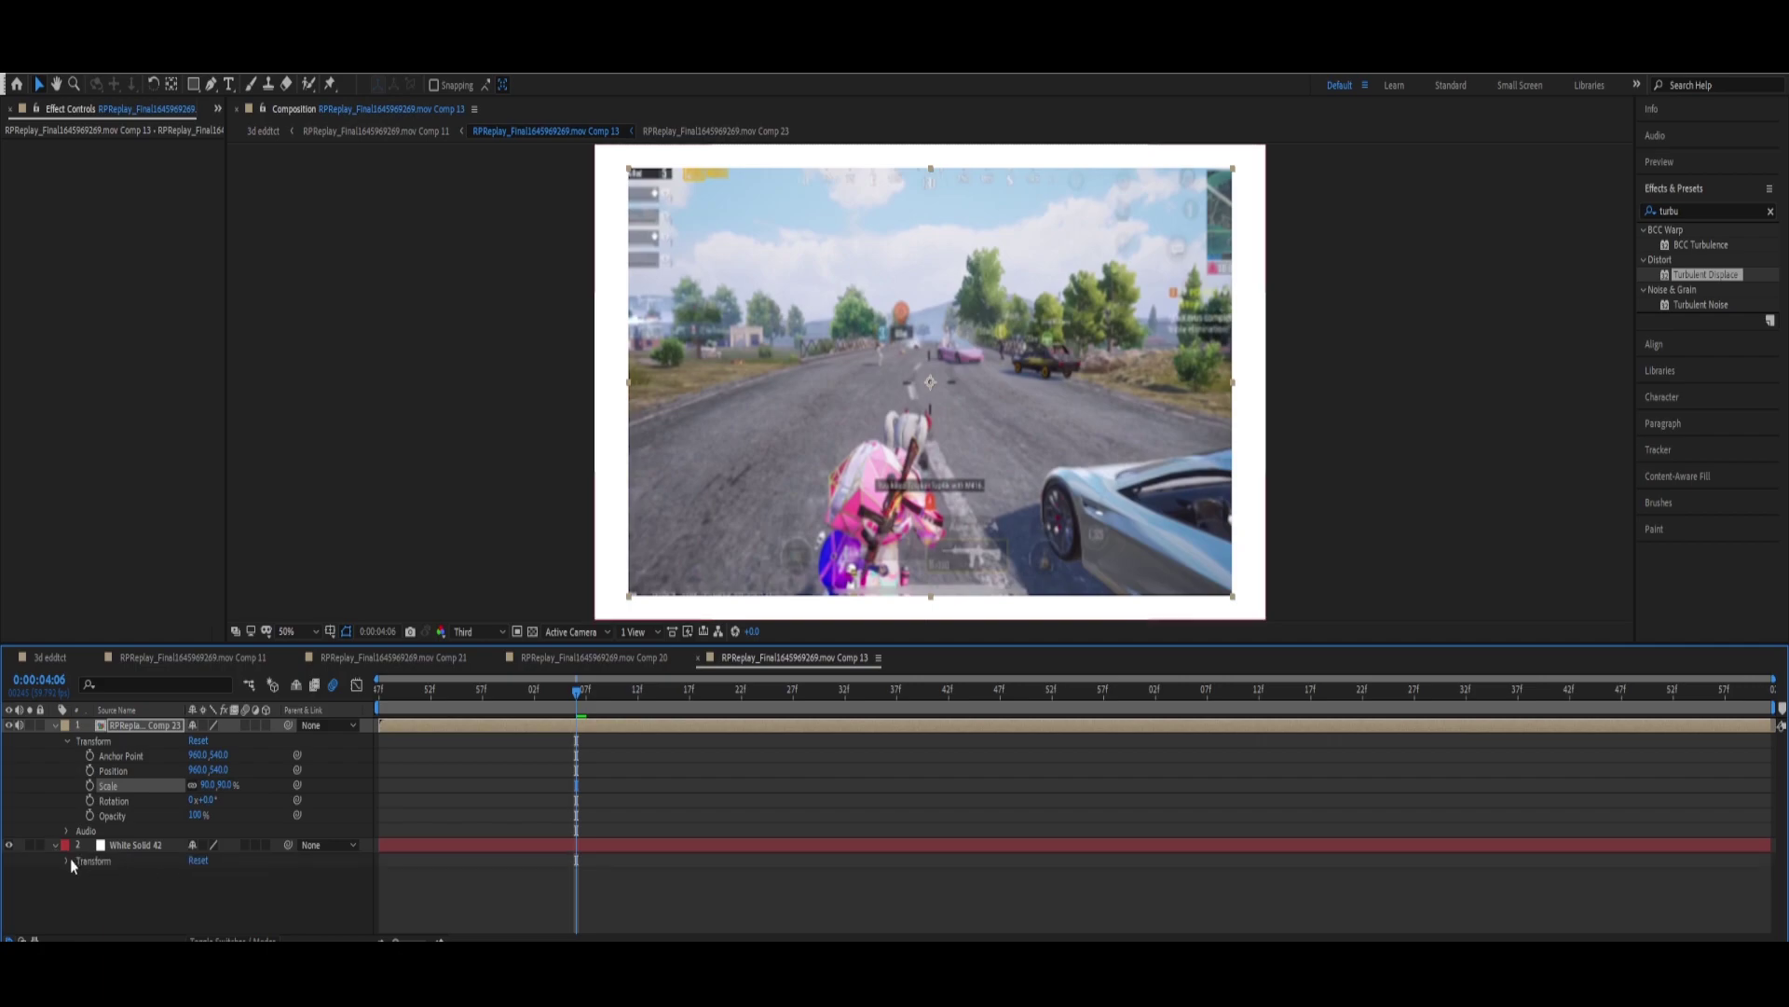
# Step: Set the White Solid 42 layer's Scale to 92% for a thinner border
pyautogui.click(67, 861)
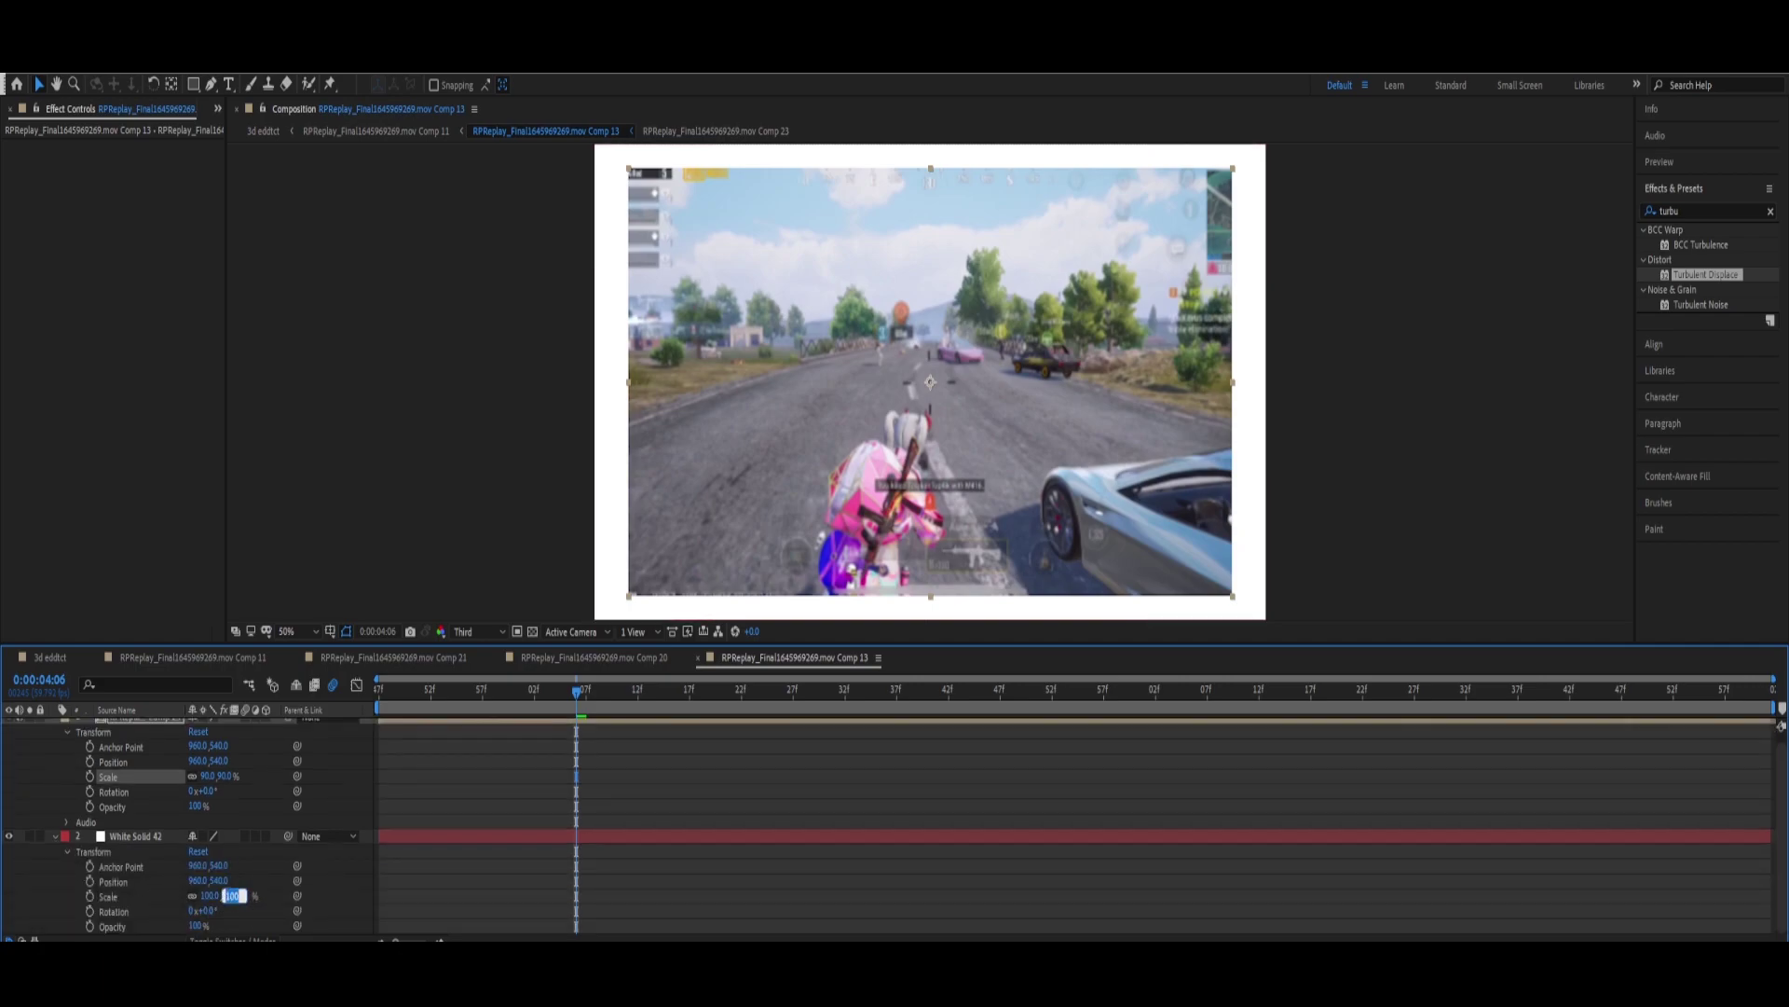
pyautogui.write('92')
pyautogui.press('Return')
pyautogui.click(56, 740)
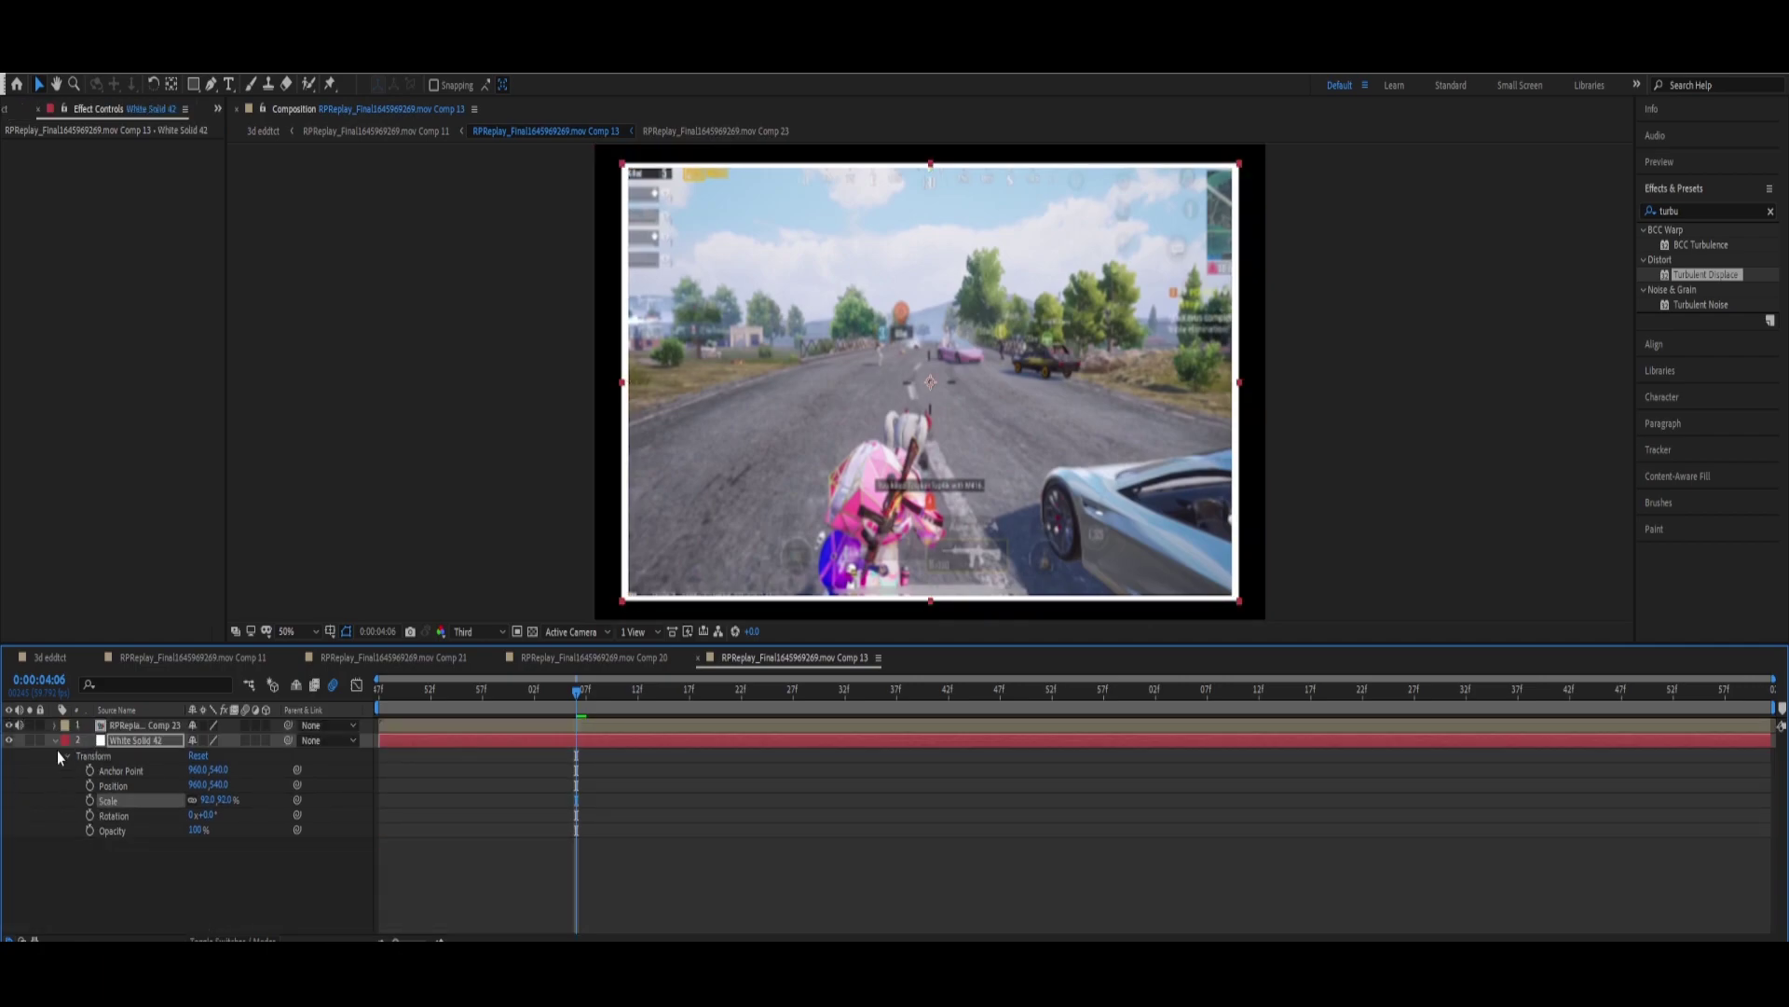
# Step: Apply CC Vignette with Amount 140 to the clip and the white solid, then return to Comp 11
pyautogui.doubleClick(1694, 206)
pyautogui.write('cc vig')
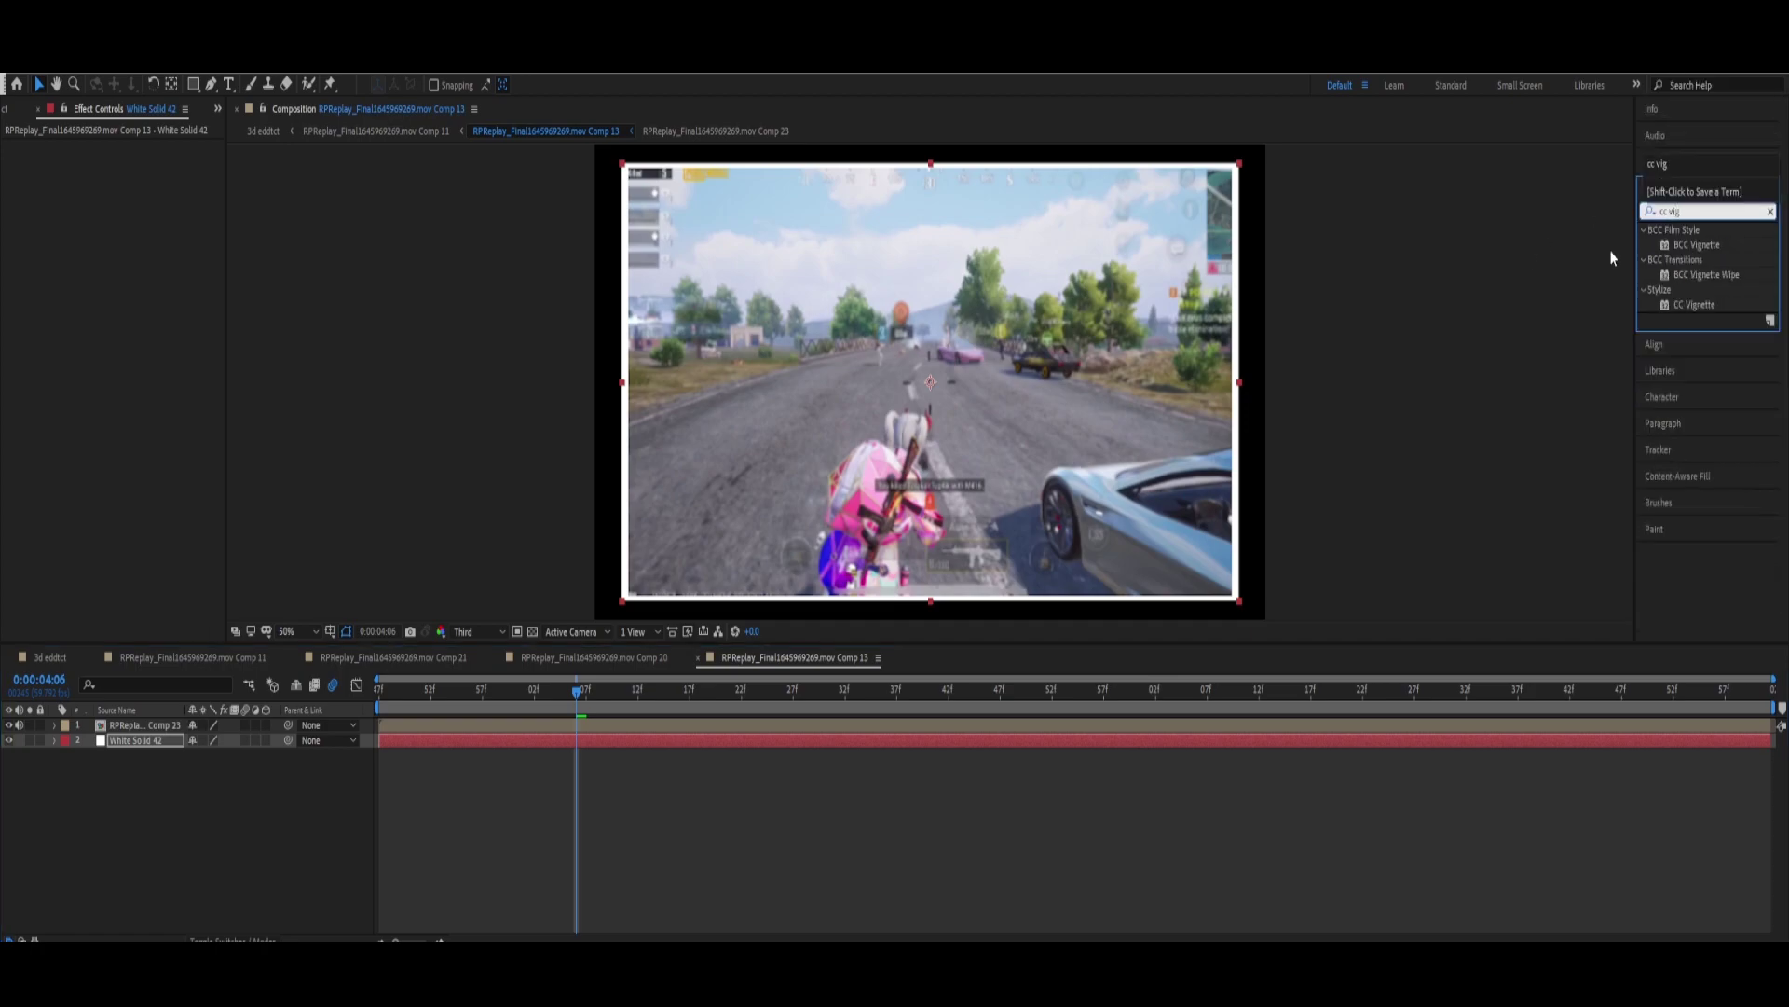
pyautogui.moveTo(1694, 304); pyautogui.dragTo(935, 727)
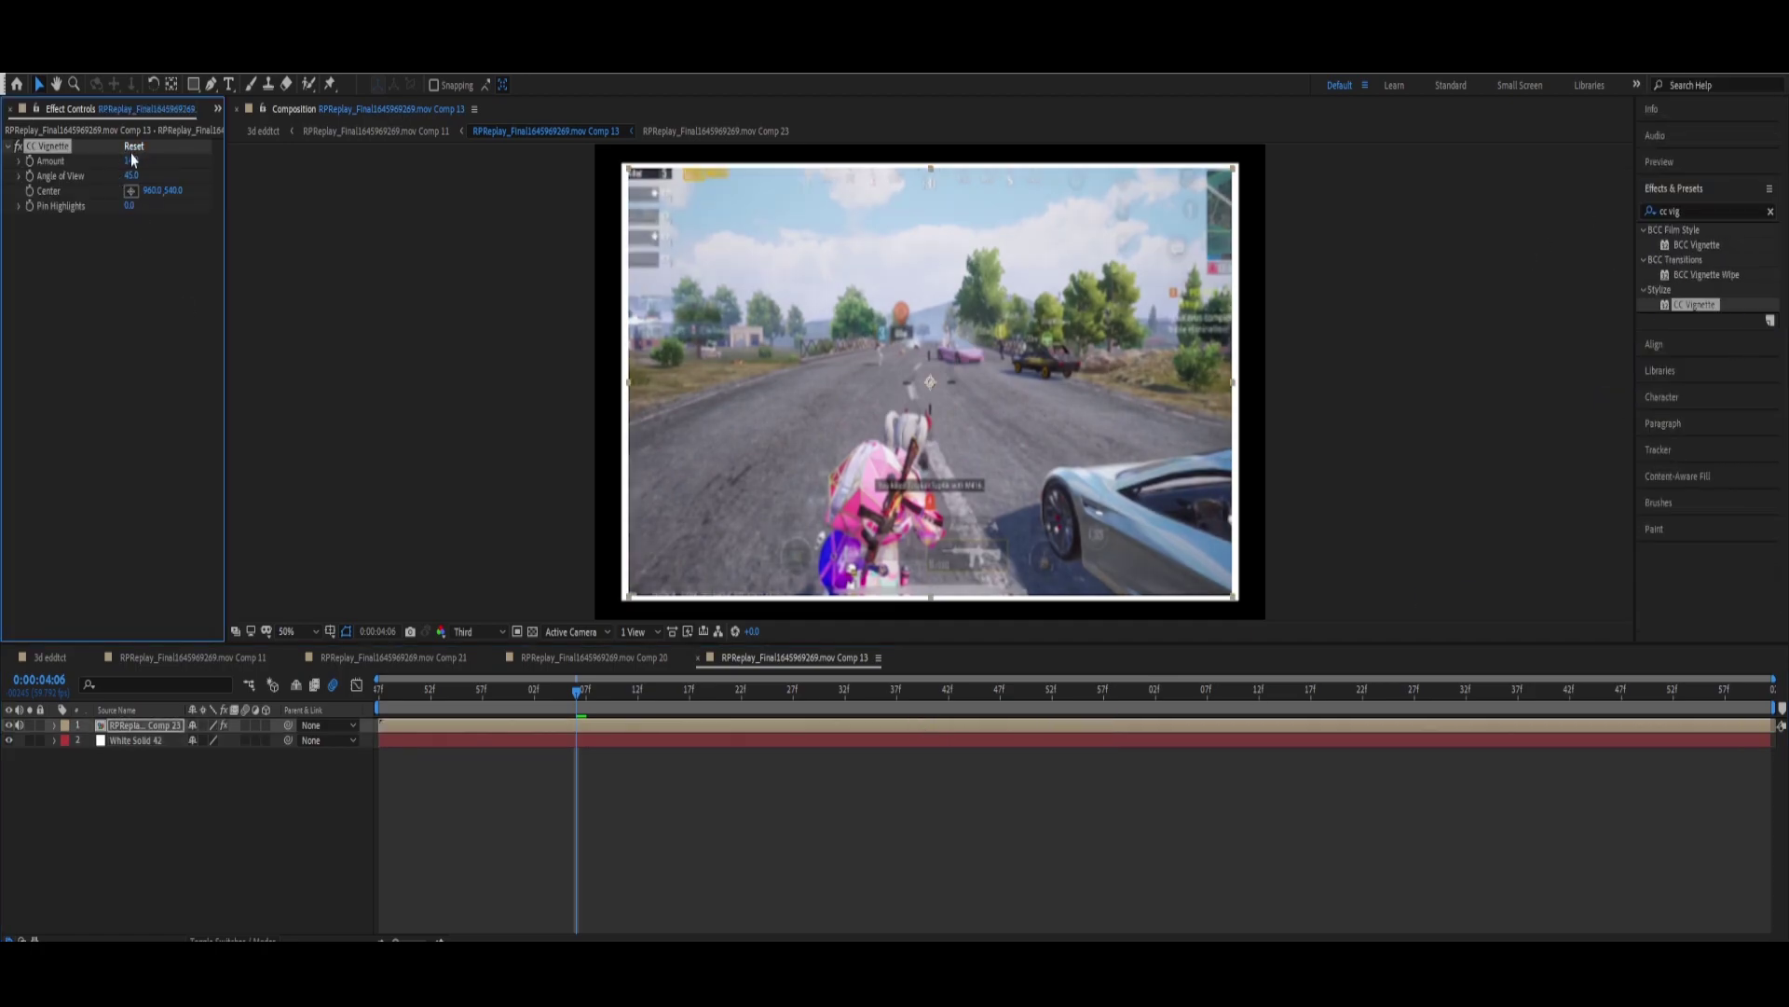
pyautogui.write('0')
pyautogui.press('Return')
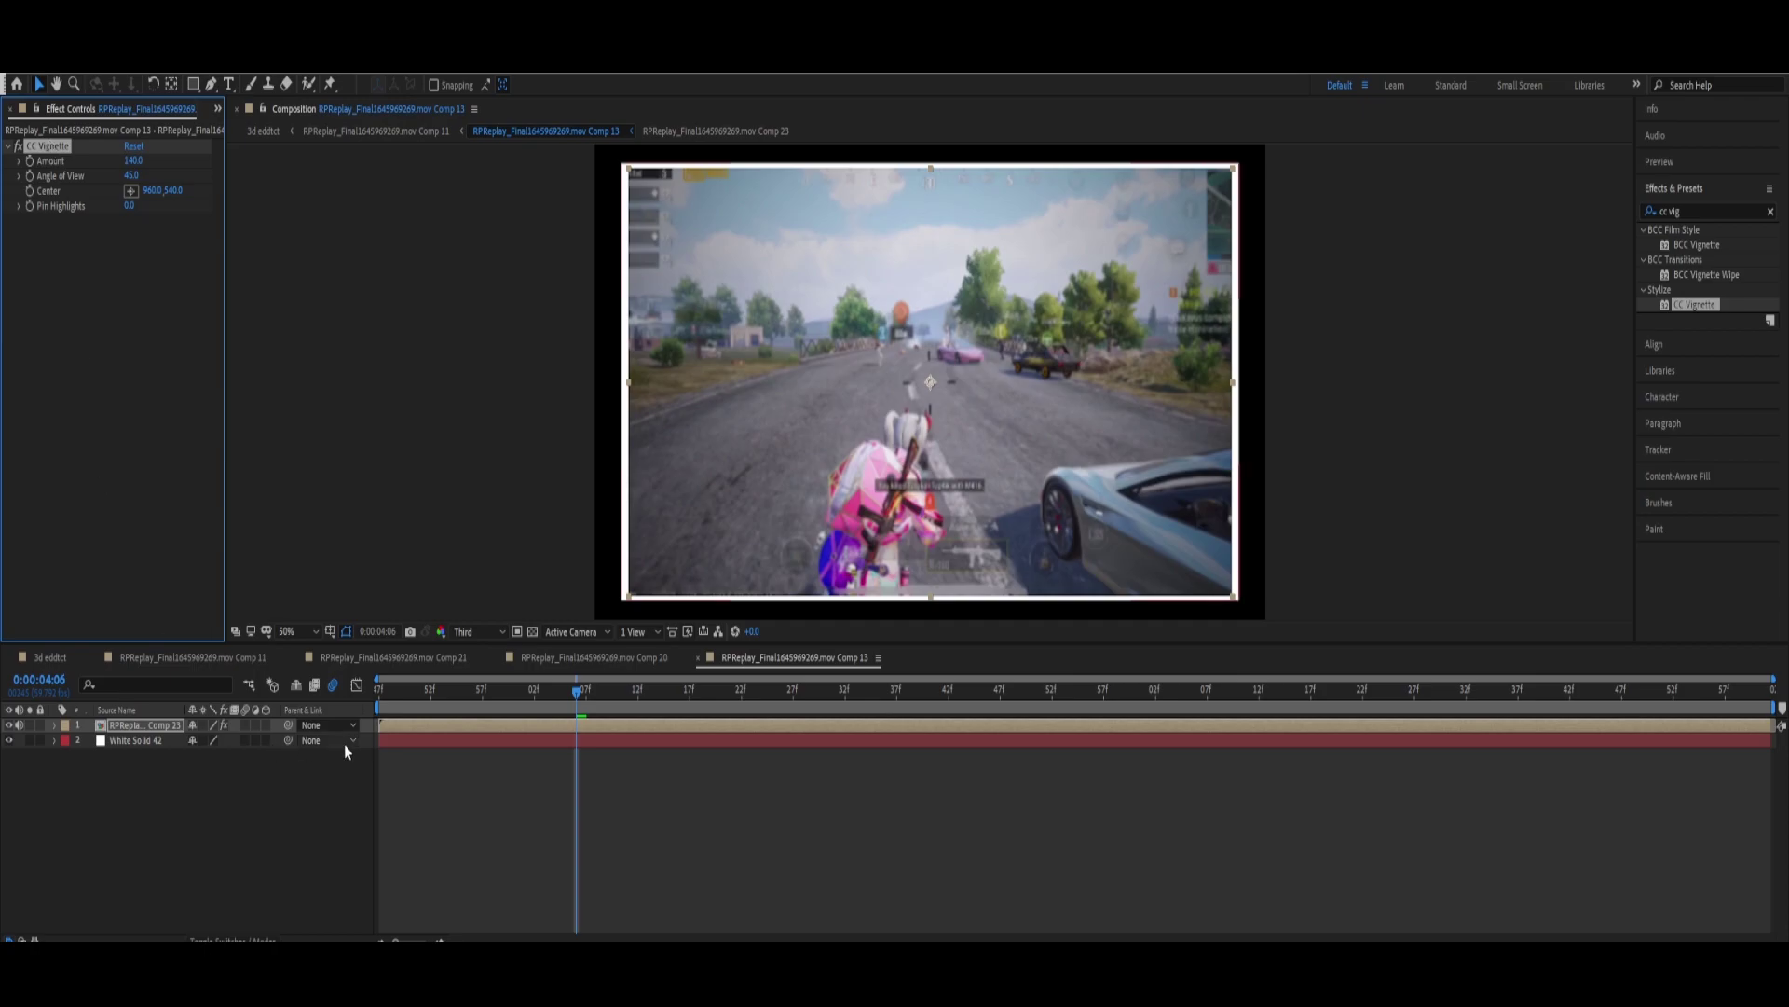
pyautogui.click(379, 741)
pyautogui.hotkey('ctrl', 'v')
pyautogui.click(187, 659)
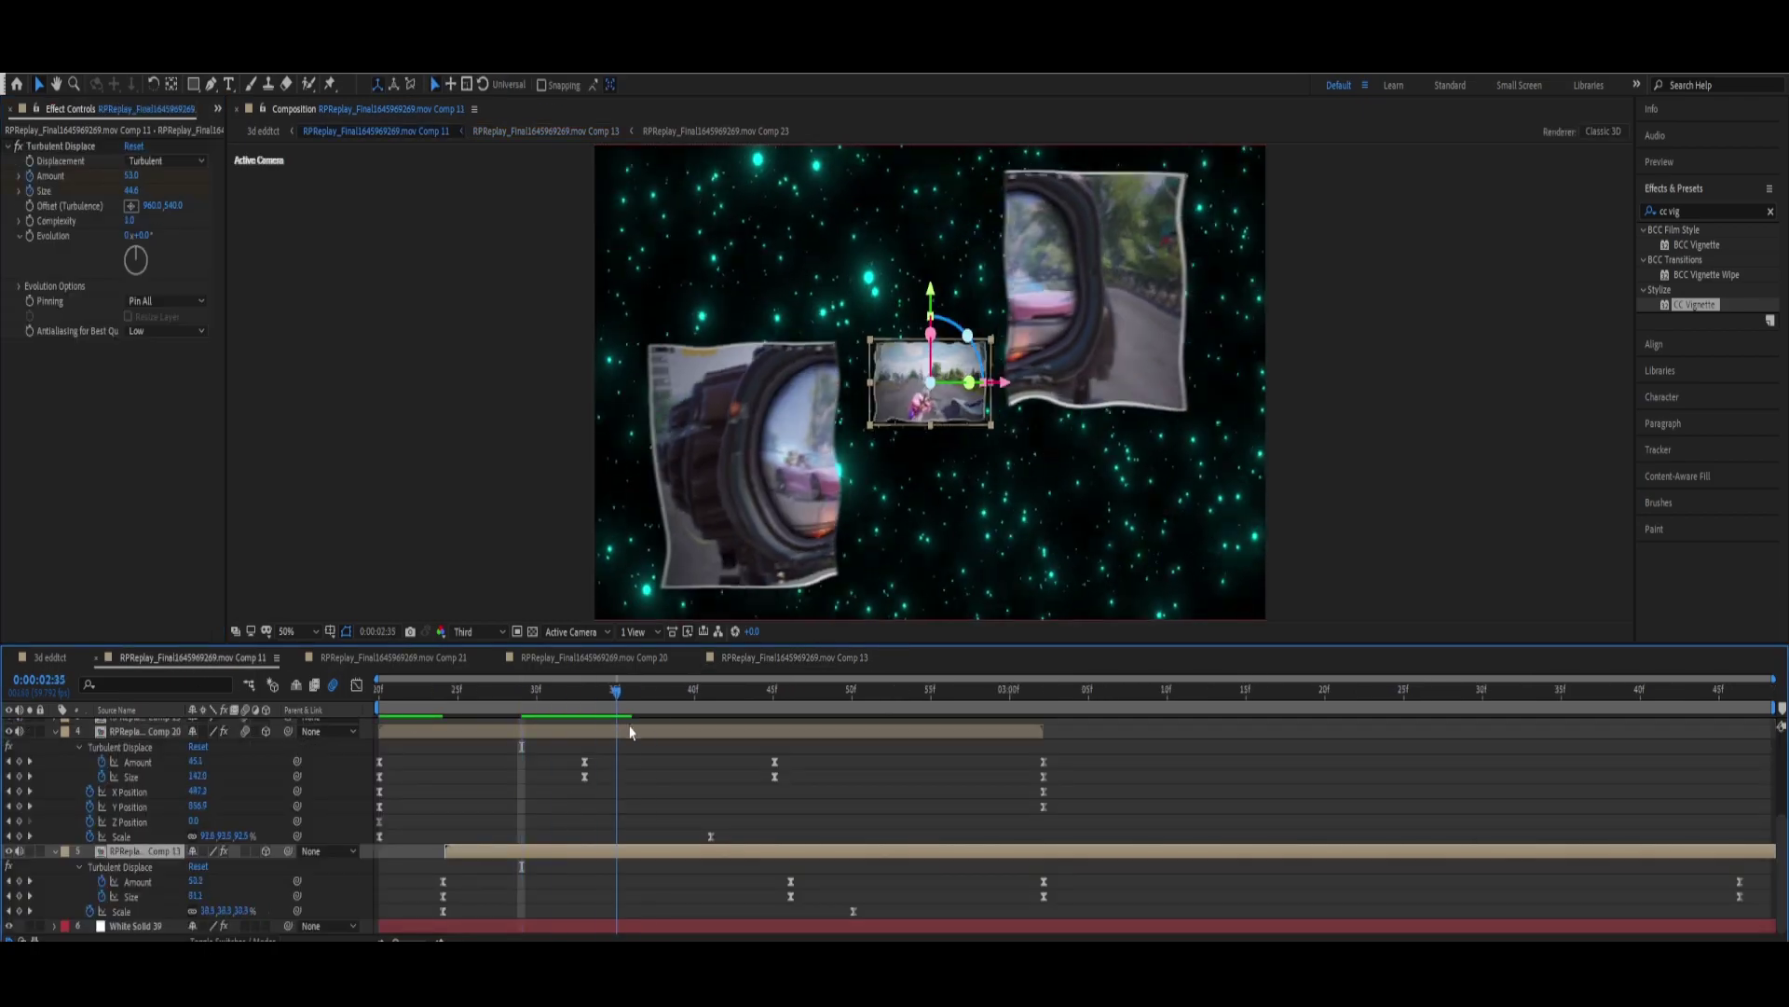
# Step: Check the value curves in the Graph Editor, then drag layer 5's Scale keyframe earlier
pyautogui.moveTo(864, 899); pyautogui.dragTo(786, 908)
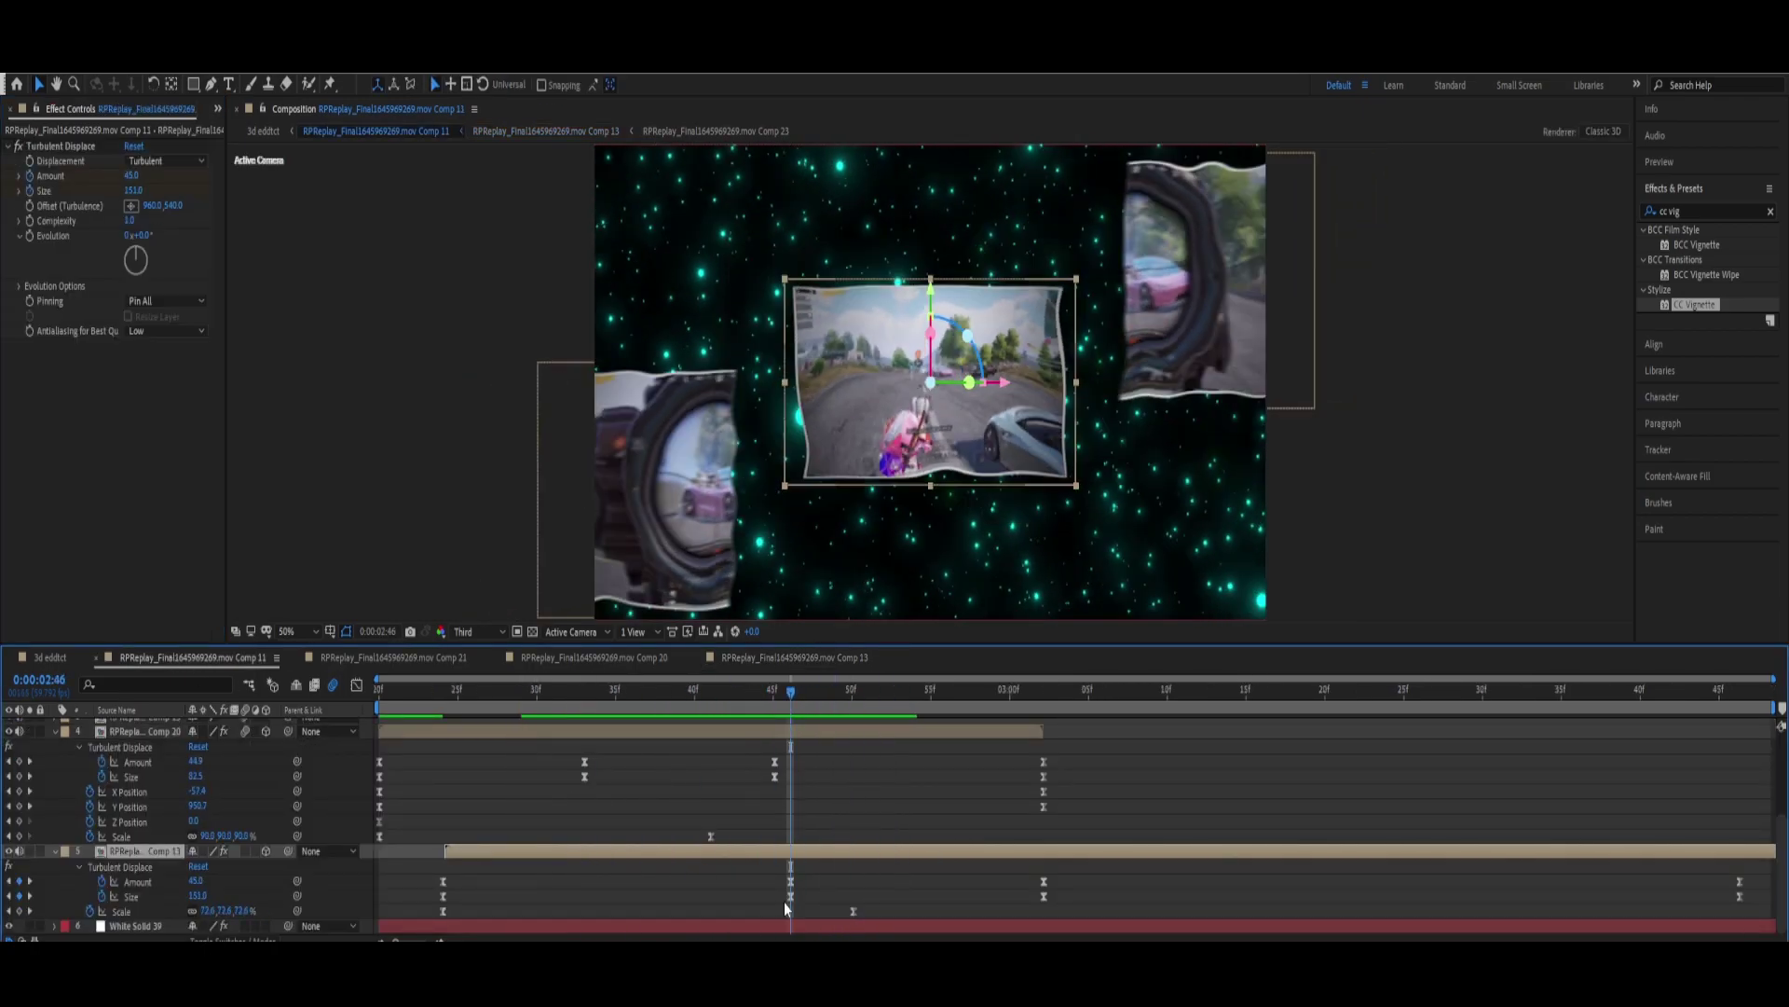
pyautogui.click(356, 685)
pyautogui.press('space')
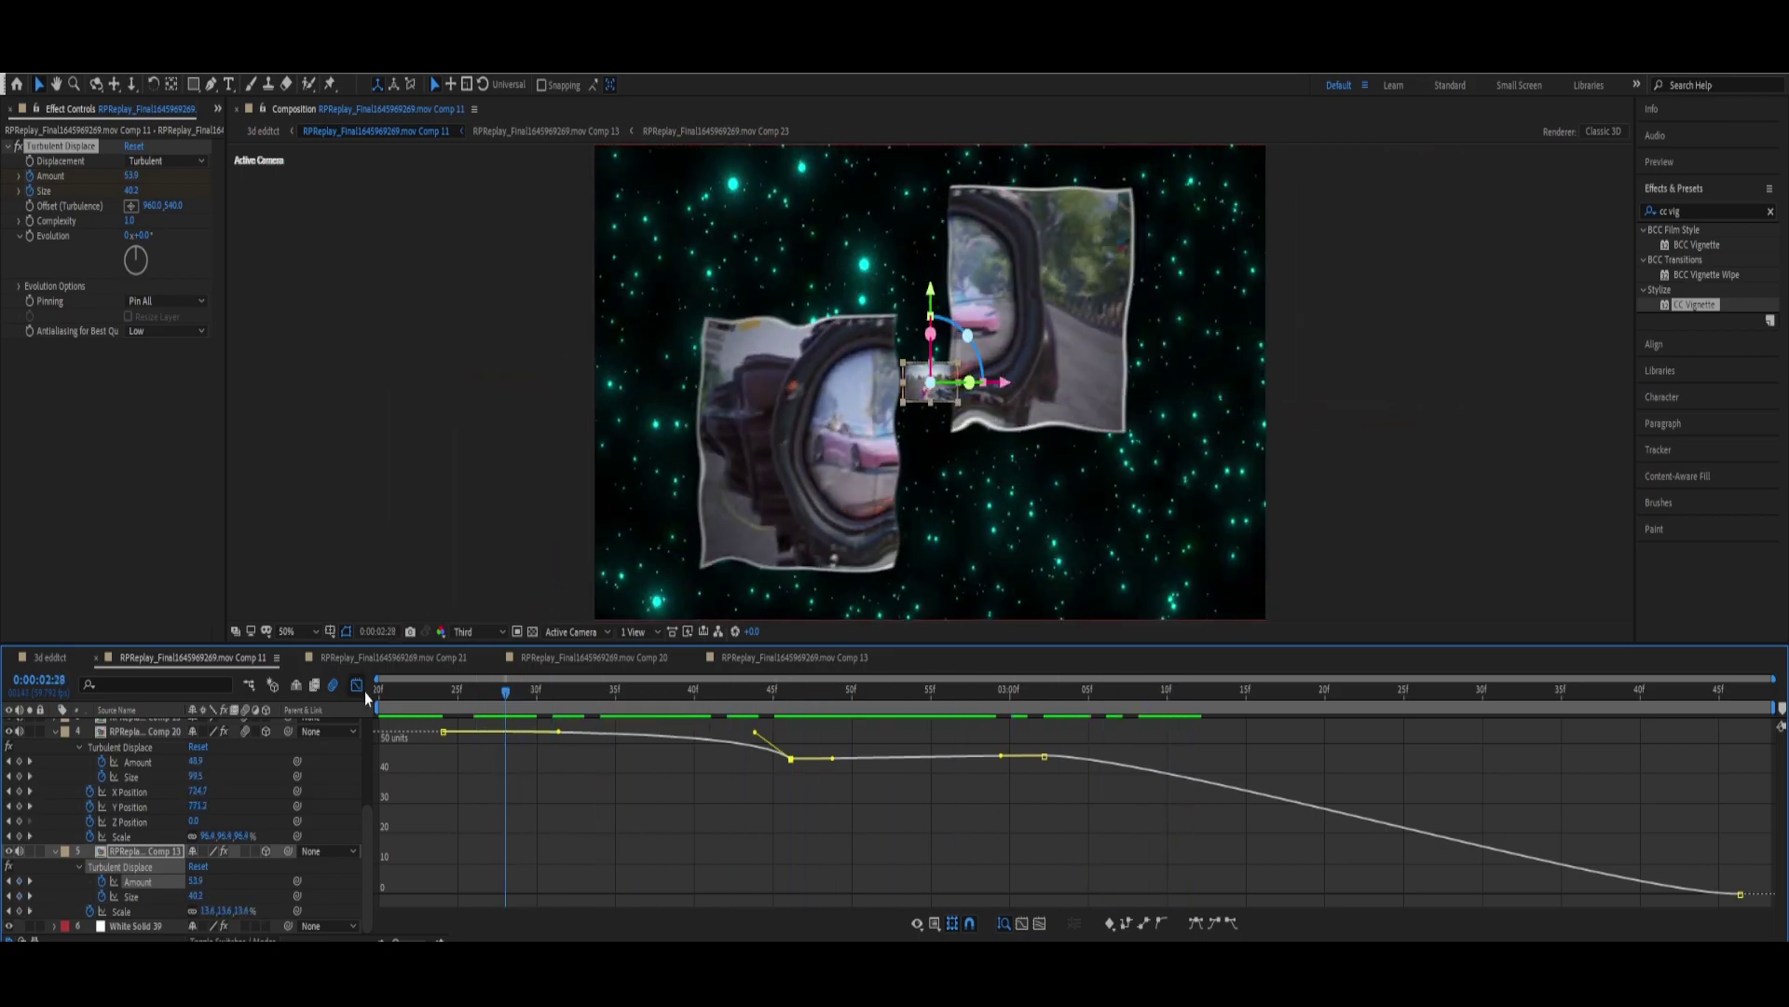
pyautogui.click(358, 687)
pyautogui.moveTo(852, 913); pyautogui.dragTo(722, 929)
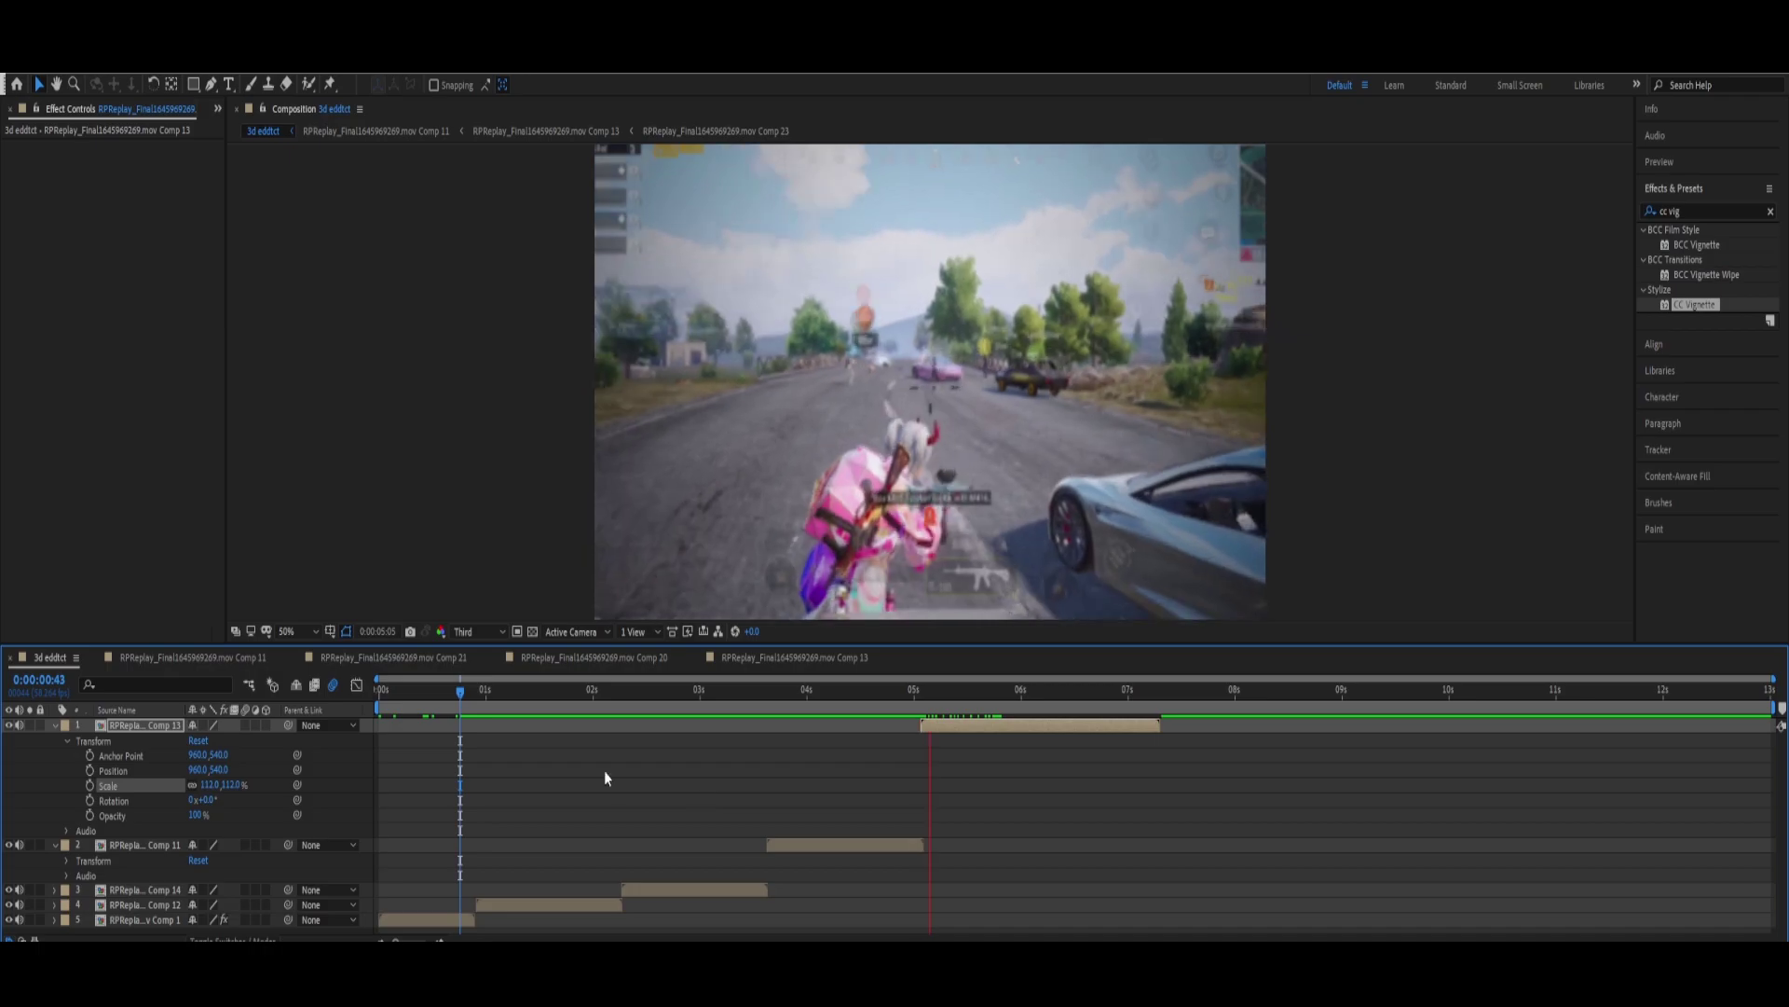
pyautogui.moveTo(462, 712)
pyautogui.mouseDown()
pyautogui.moveTo(702, 861)
pyautogui.moveTo(618, 872)
pyautogui.mouseUp()
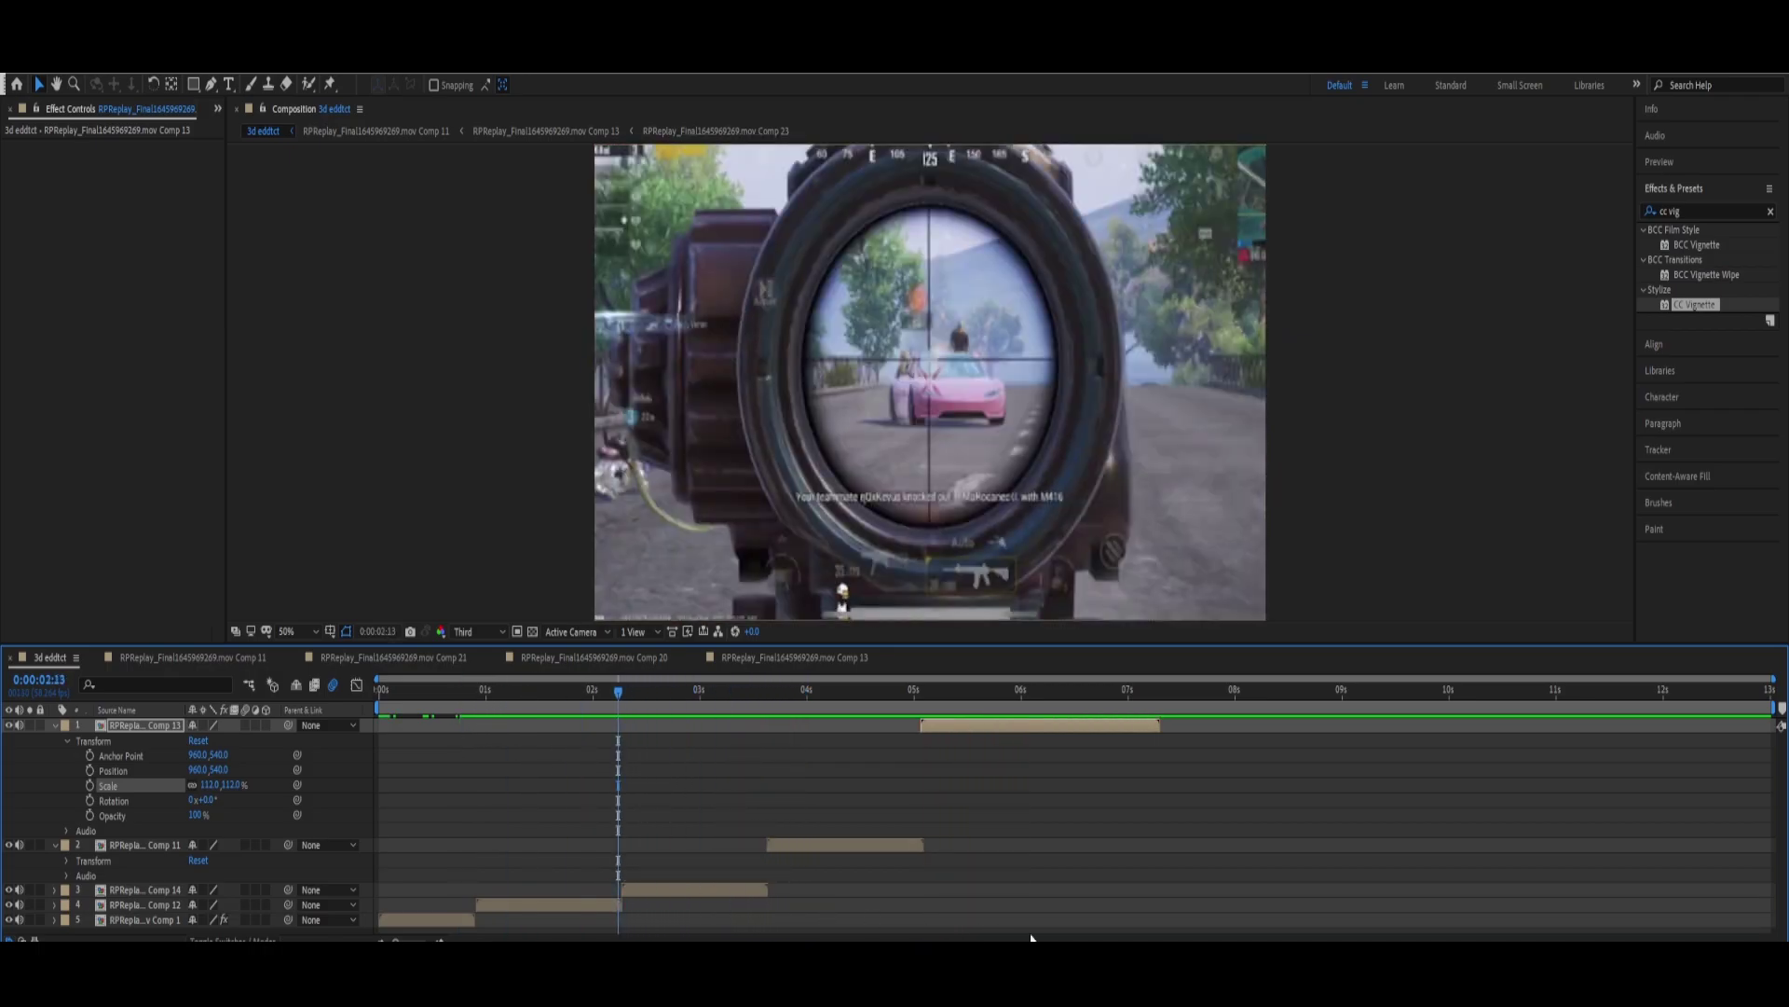